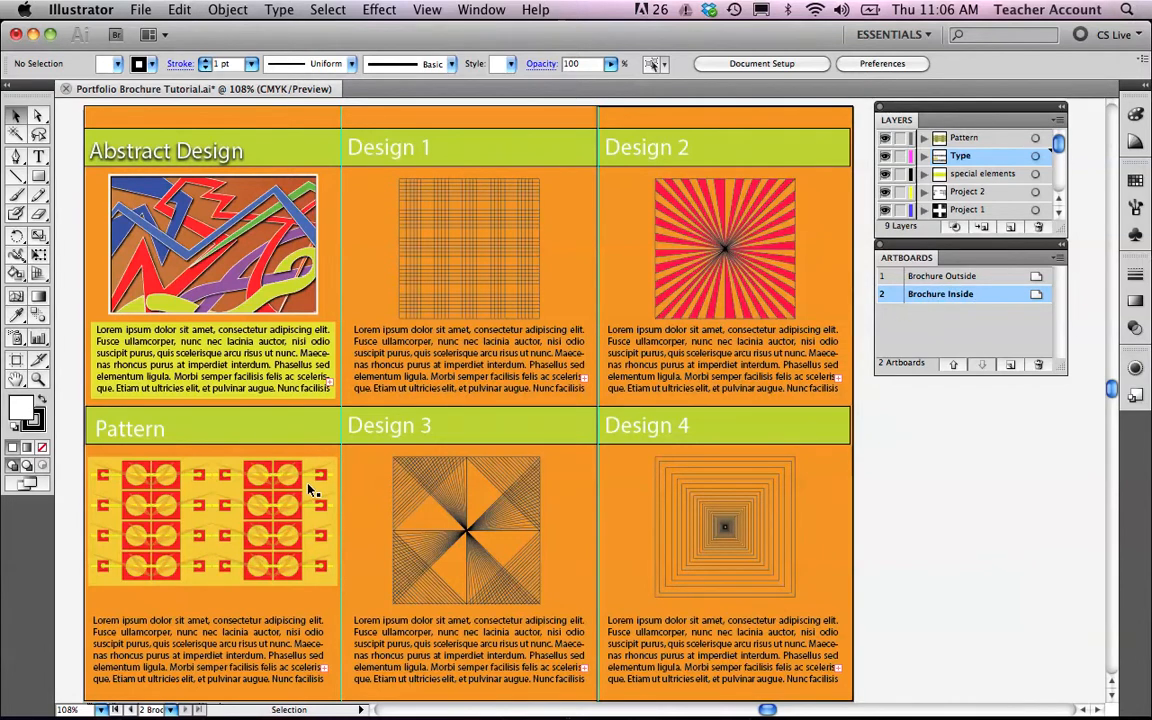
Switch to the Brochure Outside artboard, opening its artboard options and confirming them.
left_click(1036, 281)
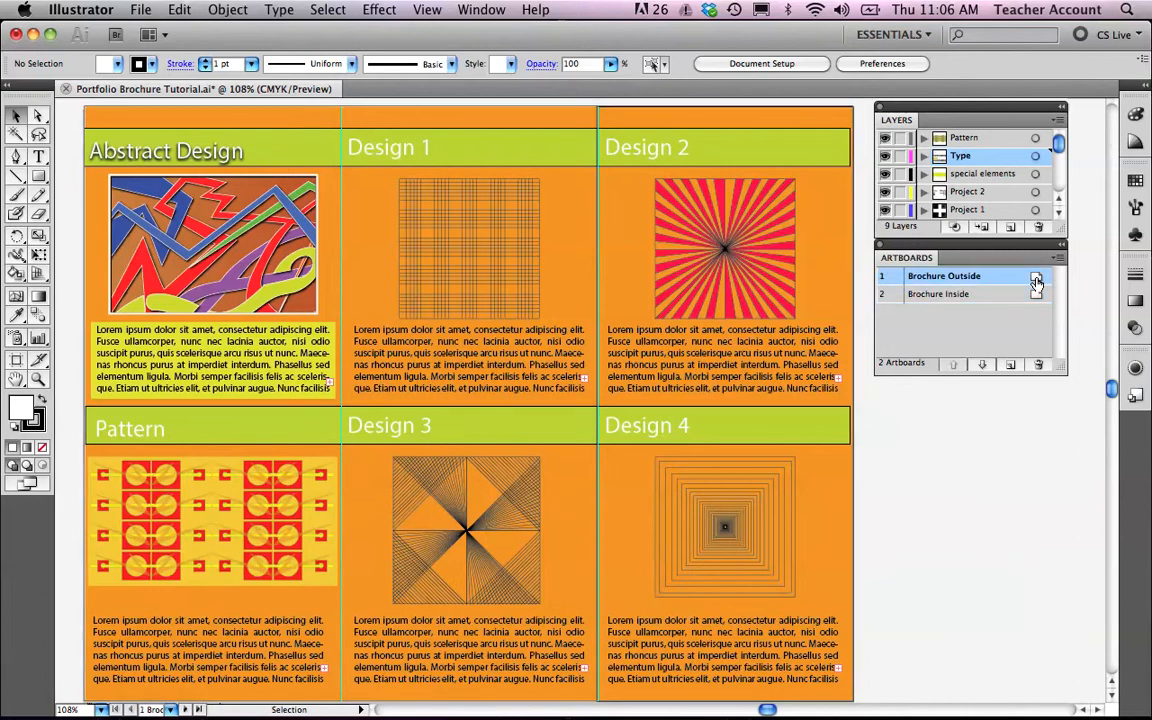
left_click(1038, 279)
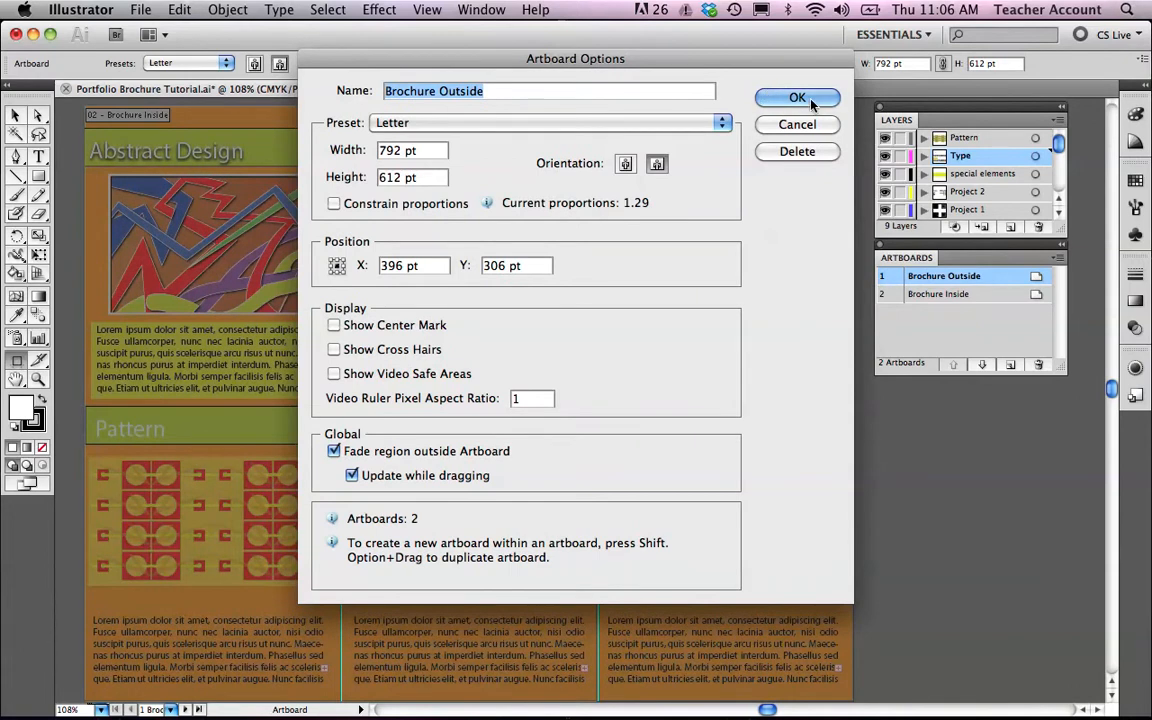
left_click(790, 96)
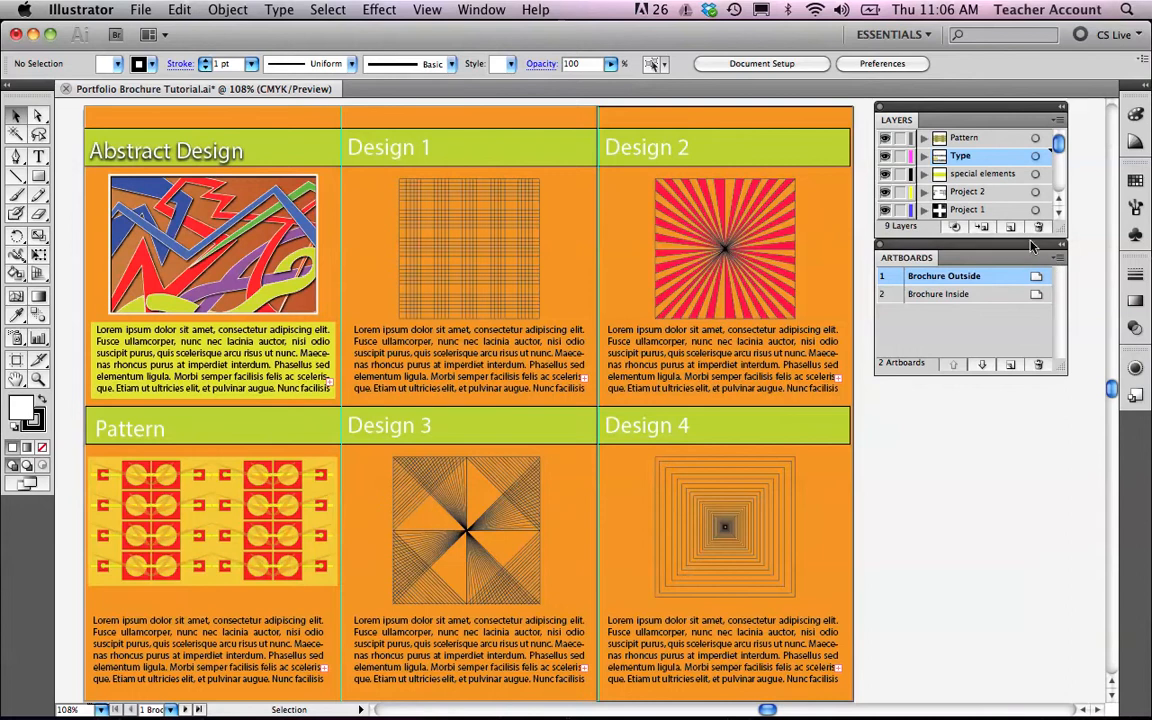
mouse_move(1058, 146)
left_mouse_down()
mouse_move(1062, 178)
mouse_move(1055, 127)
left_mouse_up()
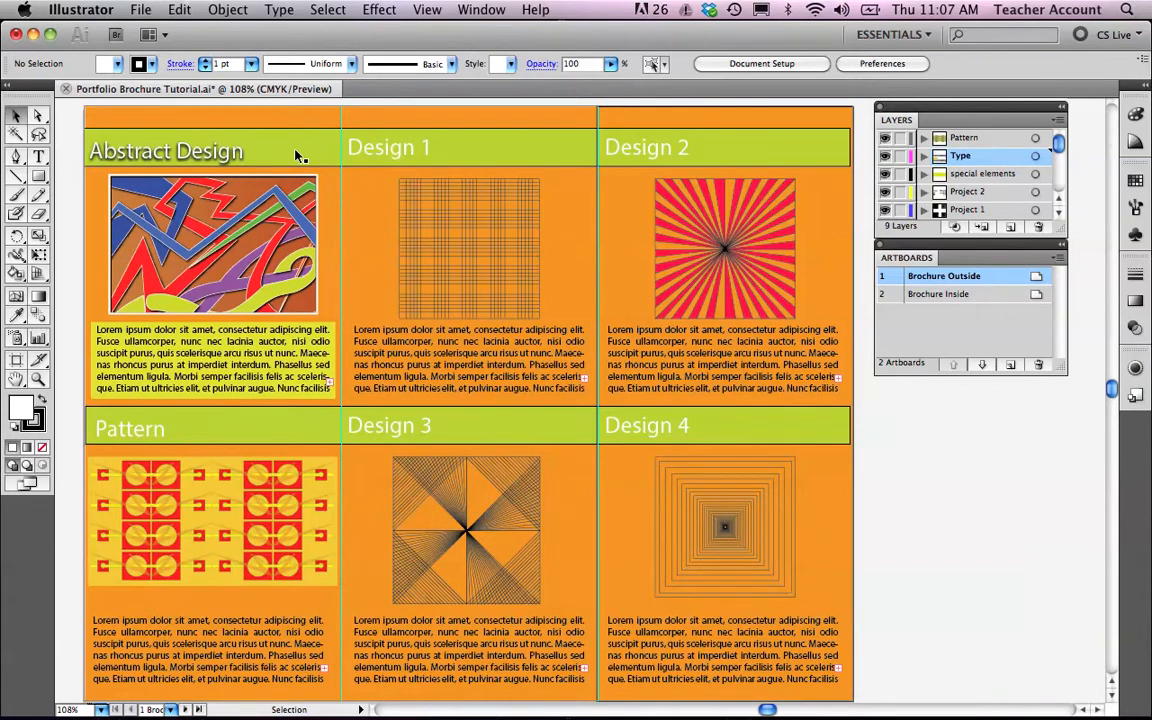
left_click(130, 178)
left_click(67, 185)
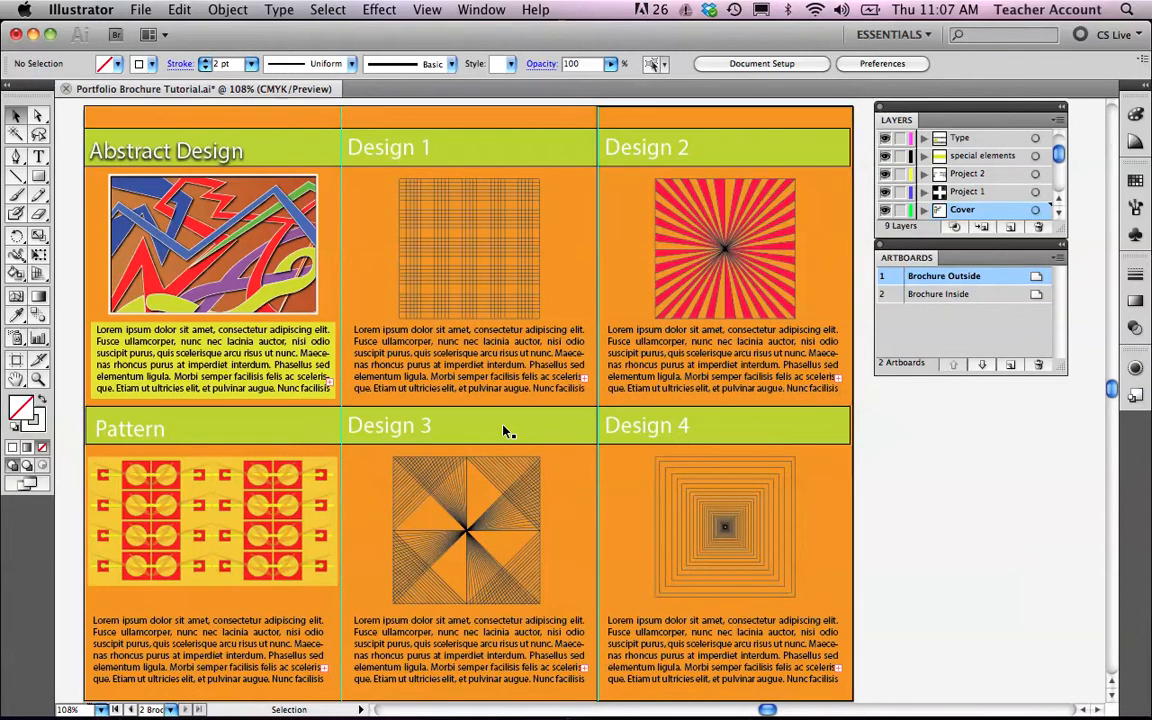
Add a Design 2 text label on the empty canvas to the right of the artboard.
scroll(505, 430, "right", 3)
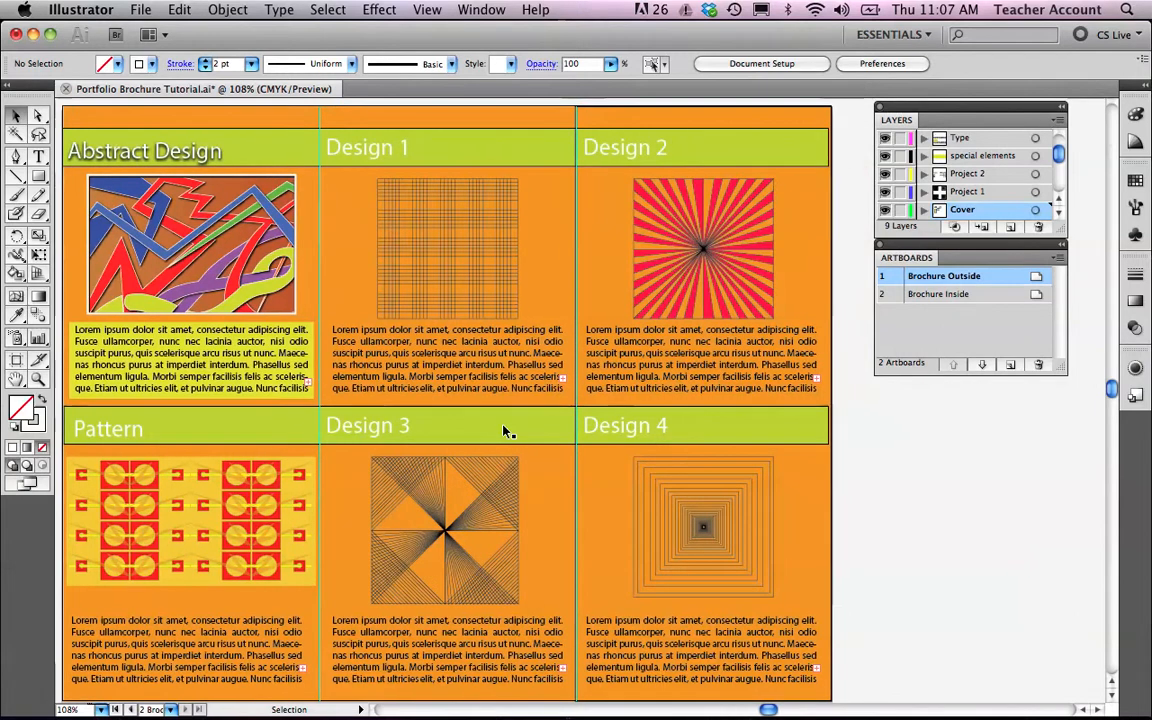
scroll(505, 430, "right", 10)
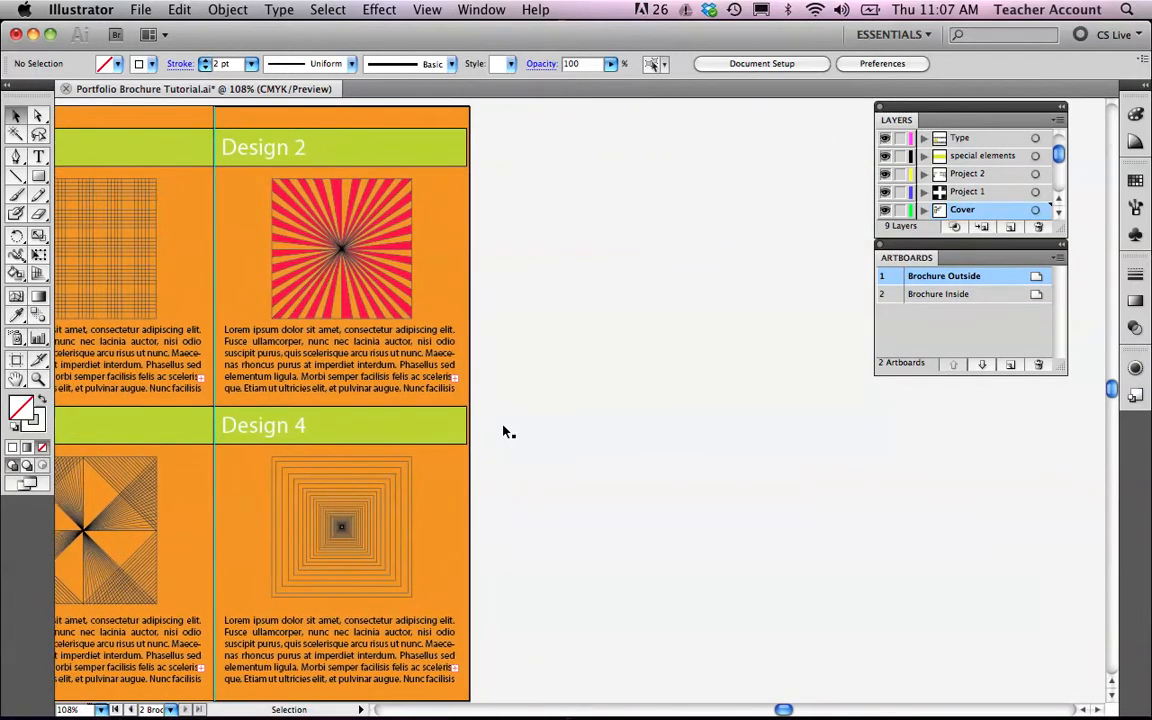
scroll(505, 432, "right", 1)
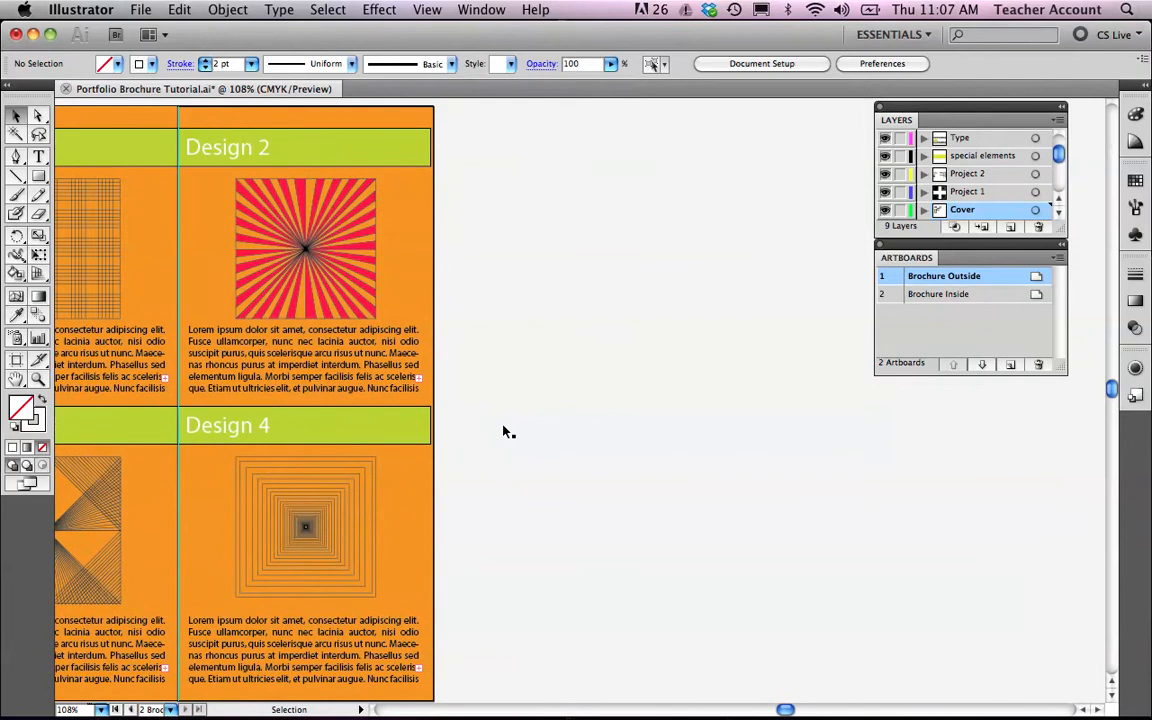
left_click(225, 148)
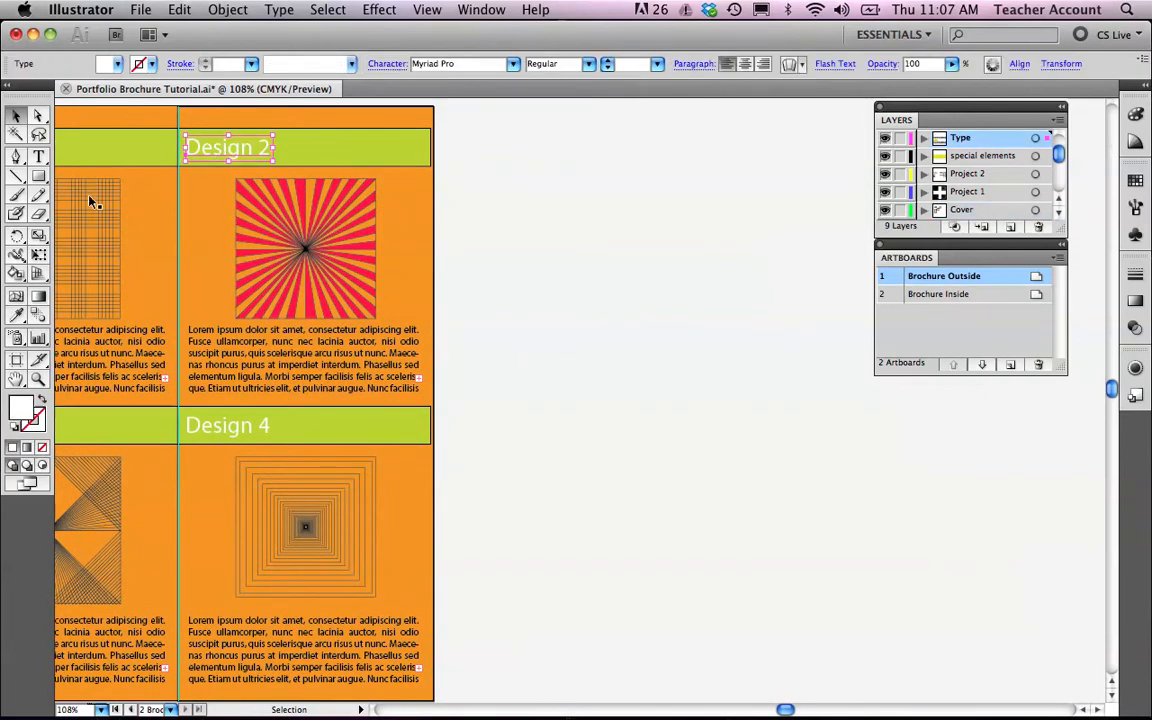
left_click(38, 158)
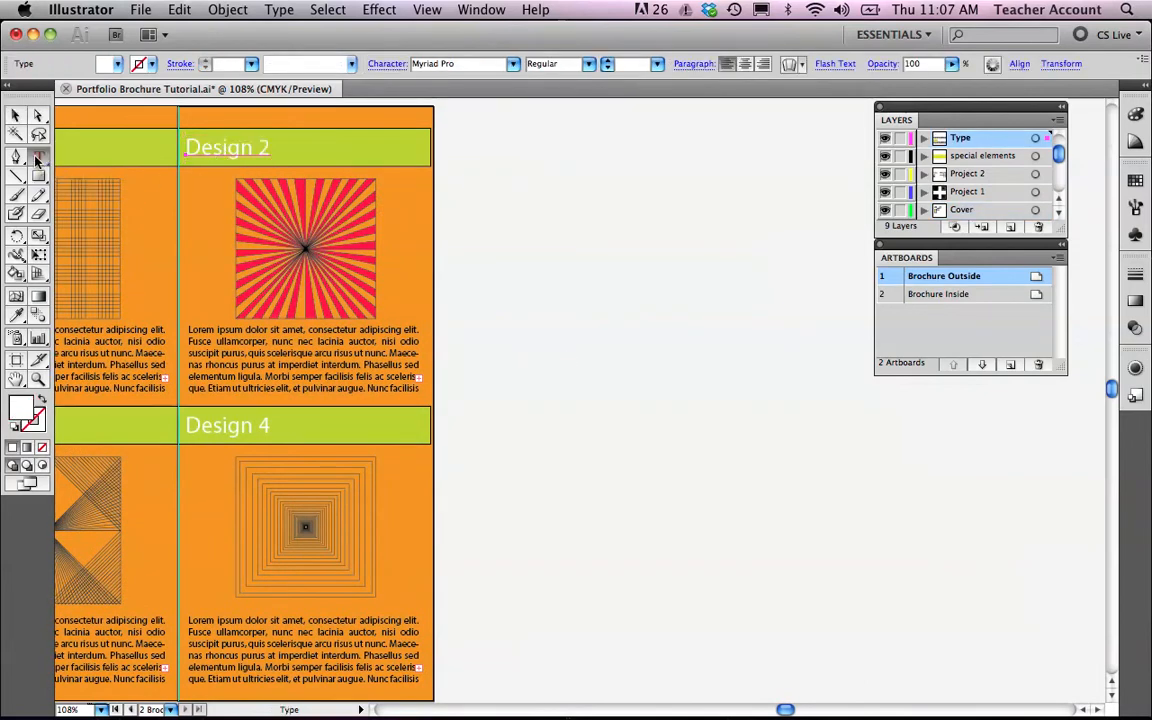
left_click(527, 193)
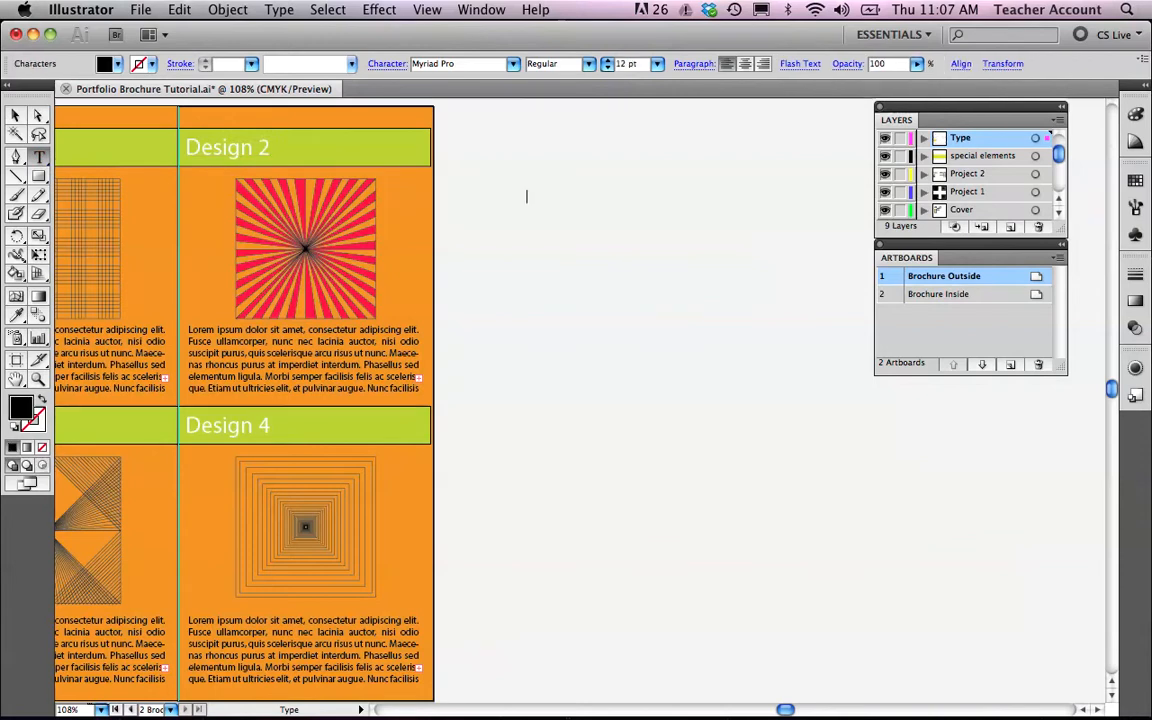
type("Design 2")
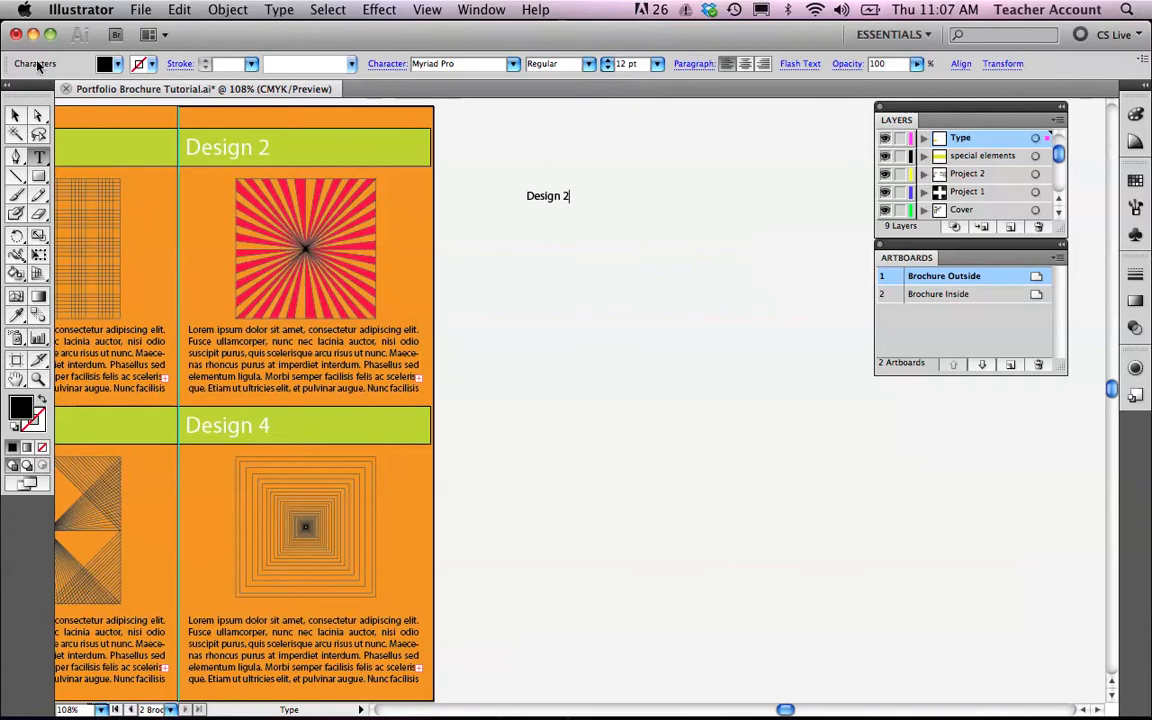
Nudge the Design 2 label slightly down, try enlarging it, and undo the enlargement.
left_click(15, 116)
mouse_move(553, 204)
left_mouse_down()
mouse_move(591, 193)
mouse_move(570, 209)
left_mouse_up()
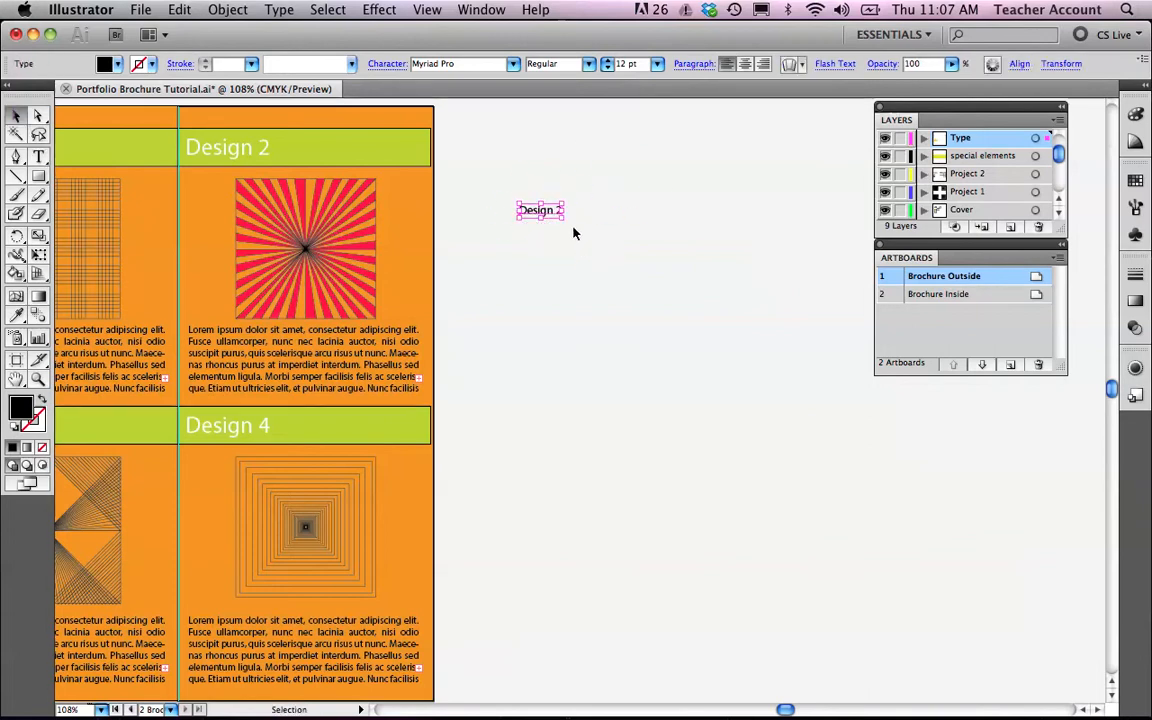
left_click_drag(563, 220, 707, 319)
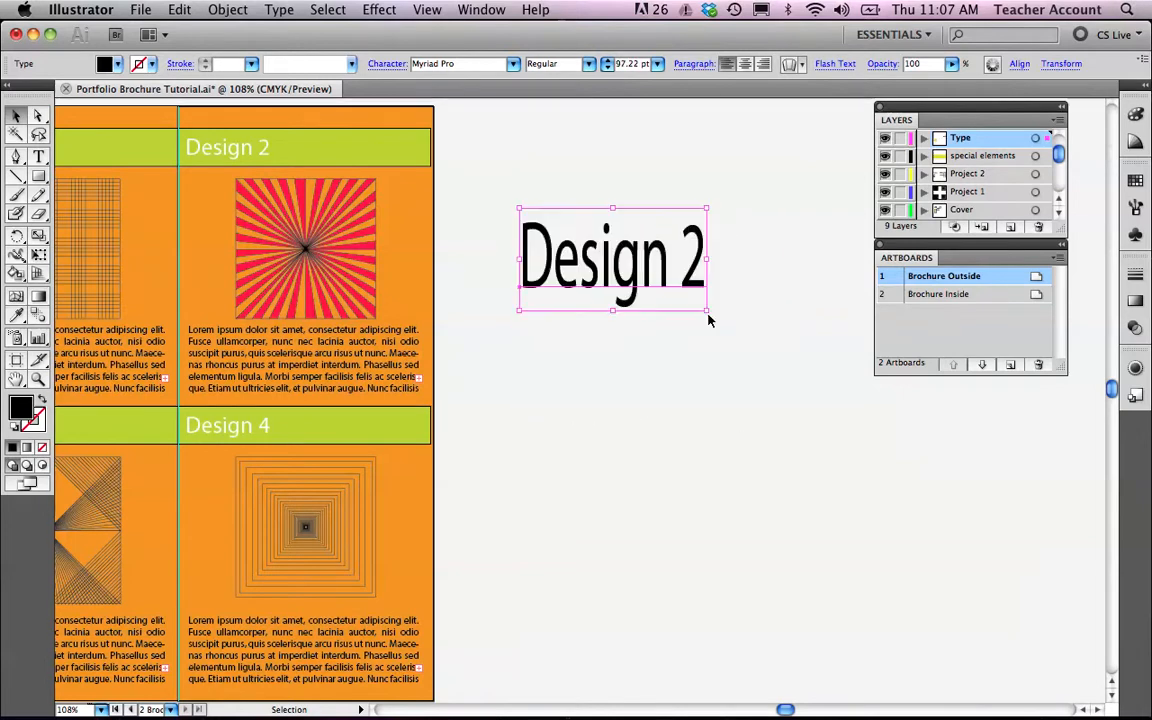
key("super+z")
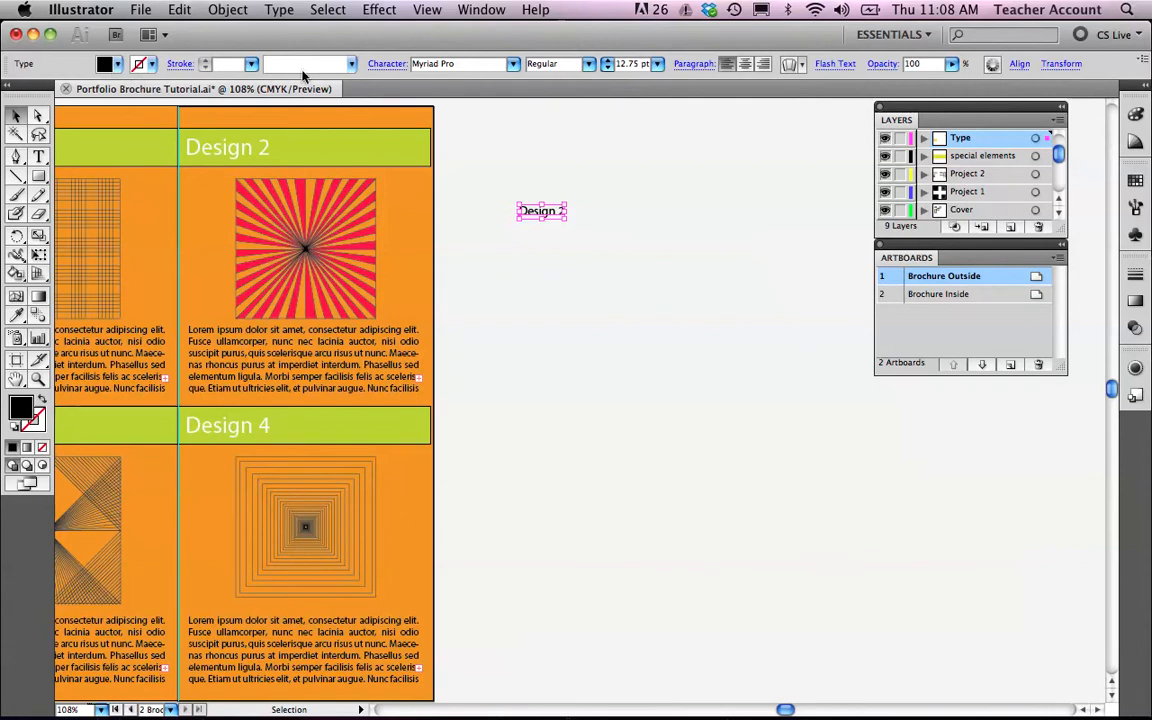
left_click(104, 64)
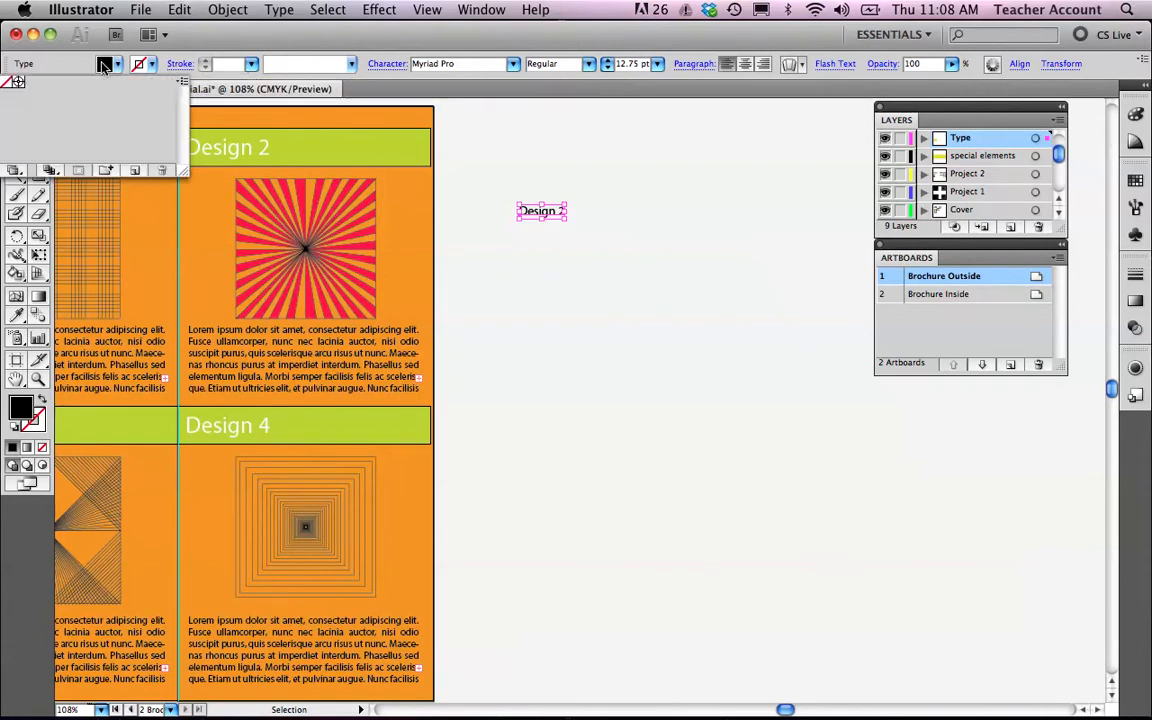
left_click(105, 66)
left_click(106, 67)
left_click(116, 68)
left_click(105, 66)
left_click(184, 86)
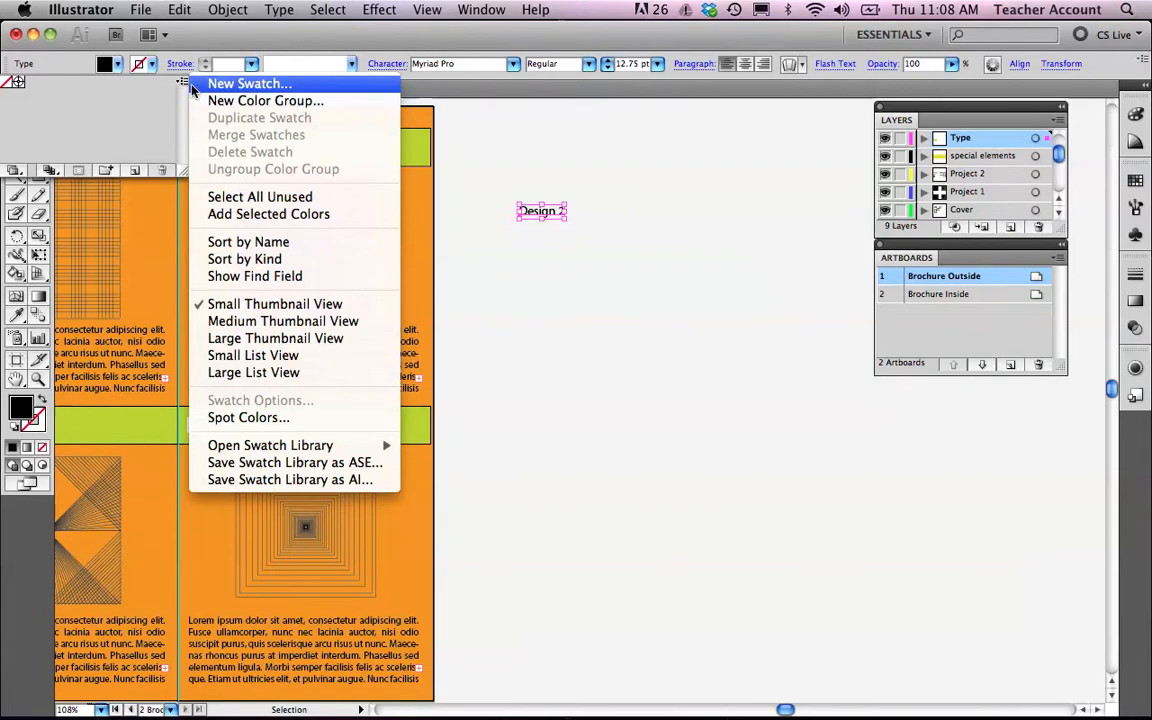
left_click(241, 86)
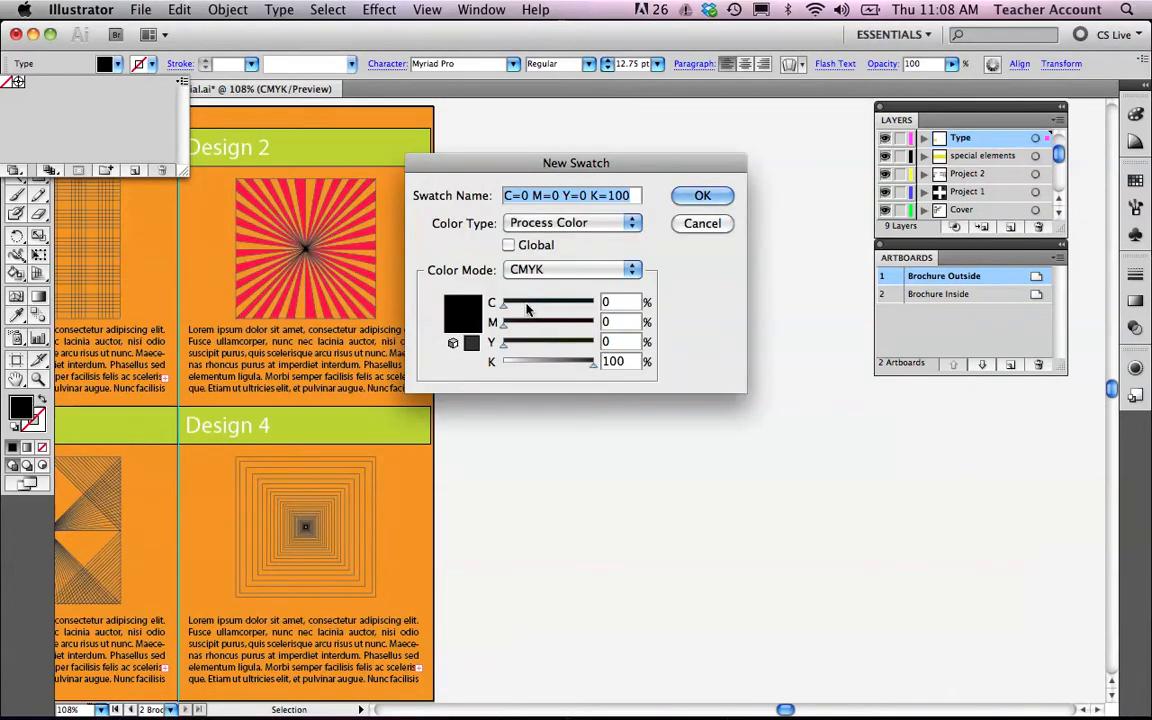
left_click(714, 224)
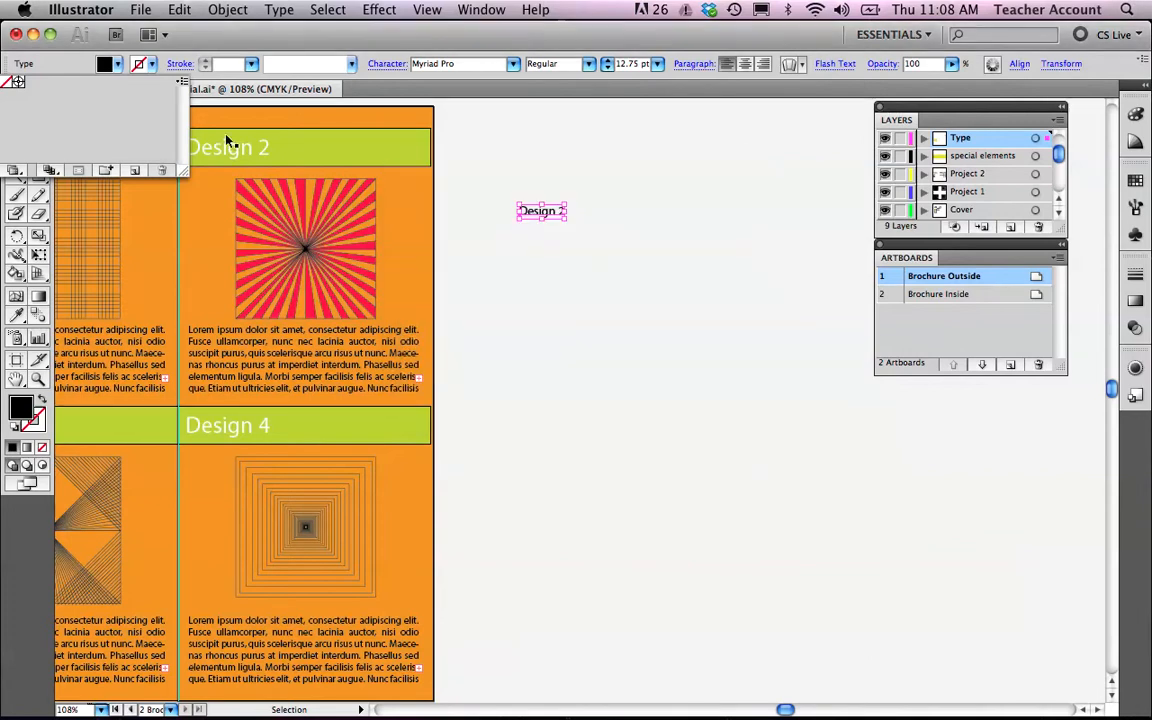
left_click(183, 81)
left_click(54, 61)
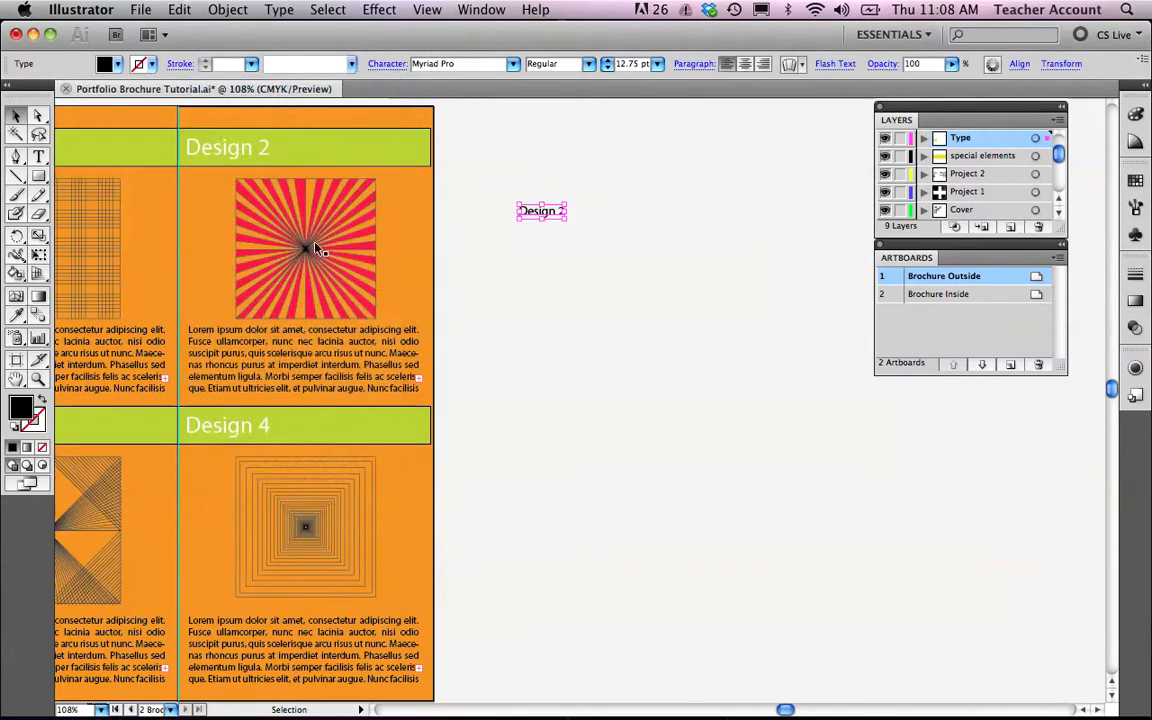
Set the Design 2 text fill to the pinkish red F40F50 with the Color Picker.
double_click(22, 408)
left_click(549, 194)
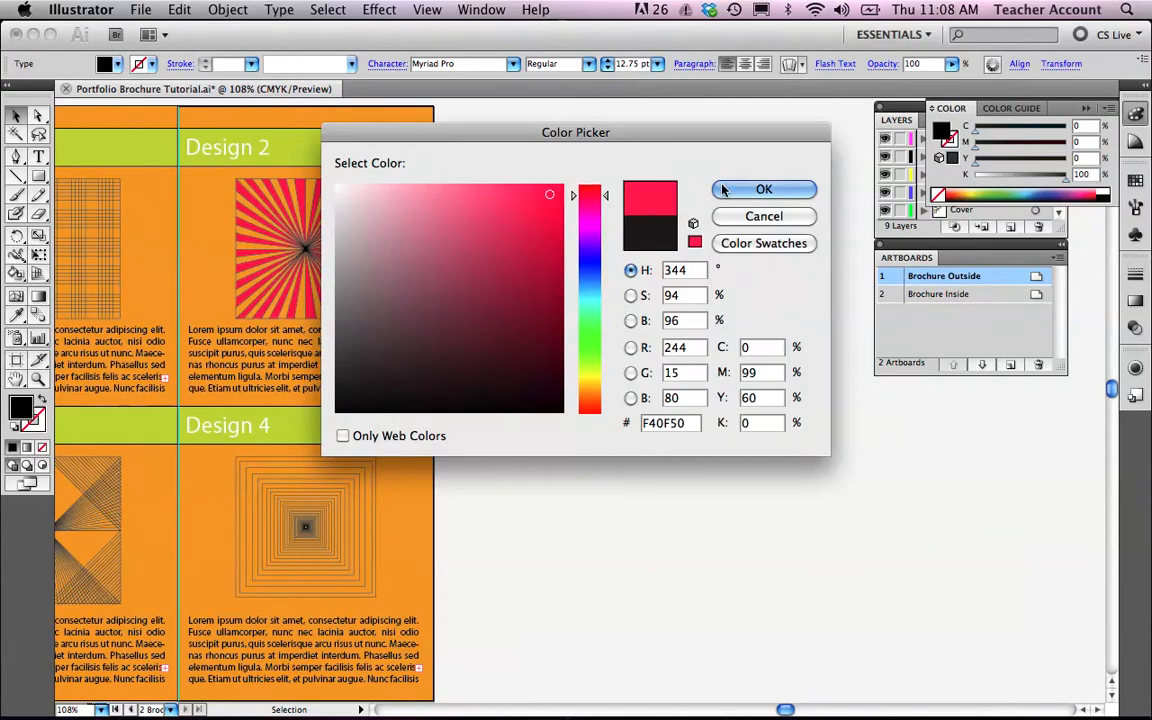
left_click(760, 190)
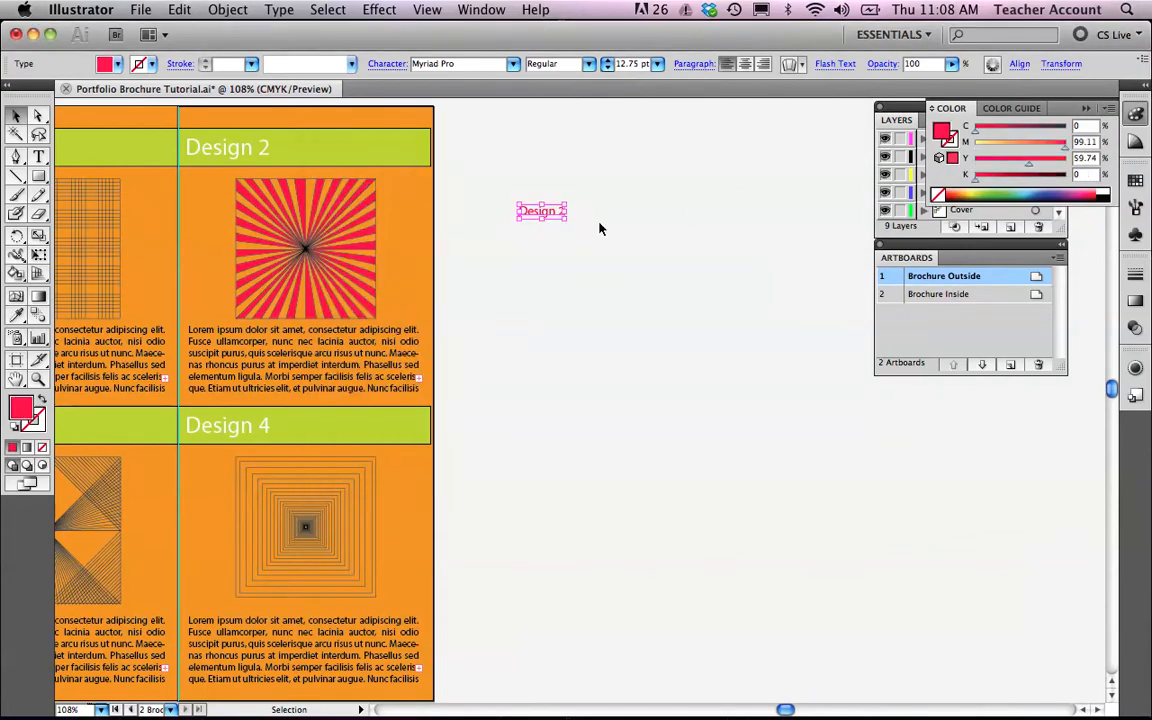
left_click(565, 220)
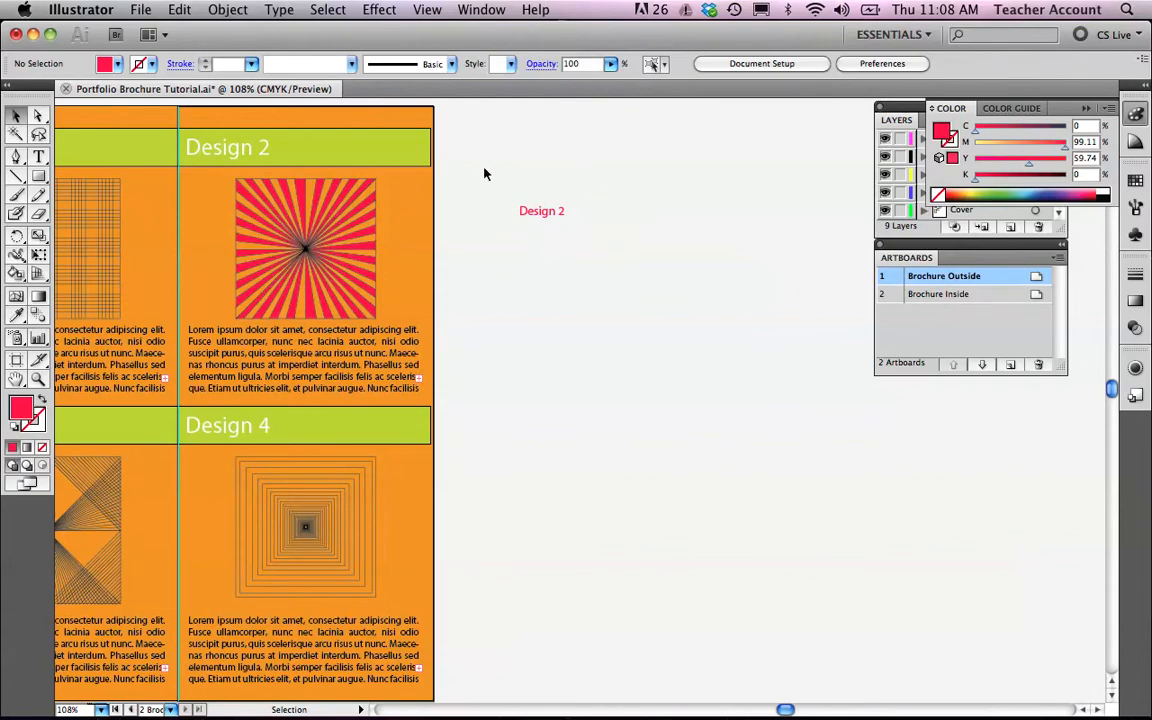
Draw a rectangle bar around the Design 2 label using the green of the existing heading bars.
left_click(268, 149)
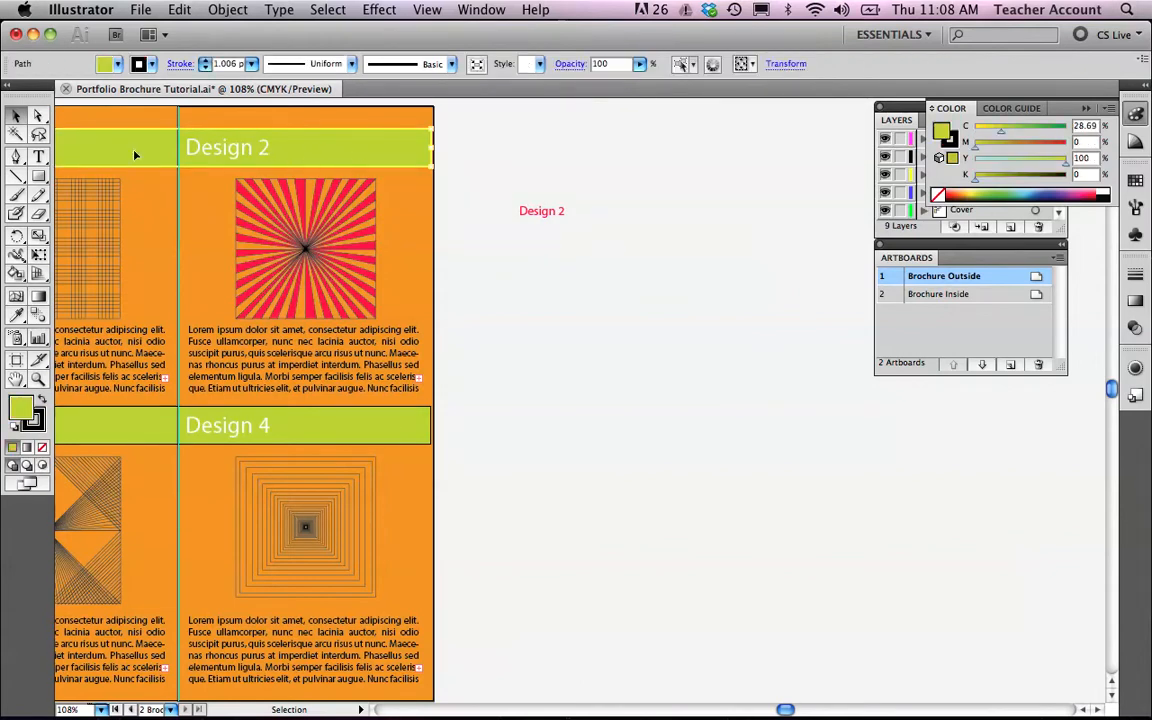
key("m")
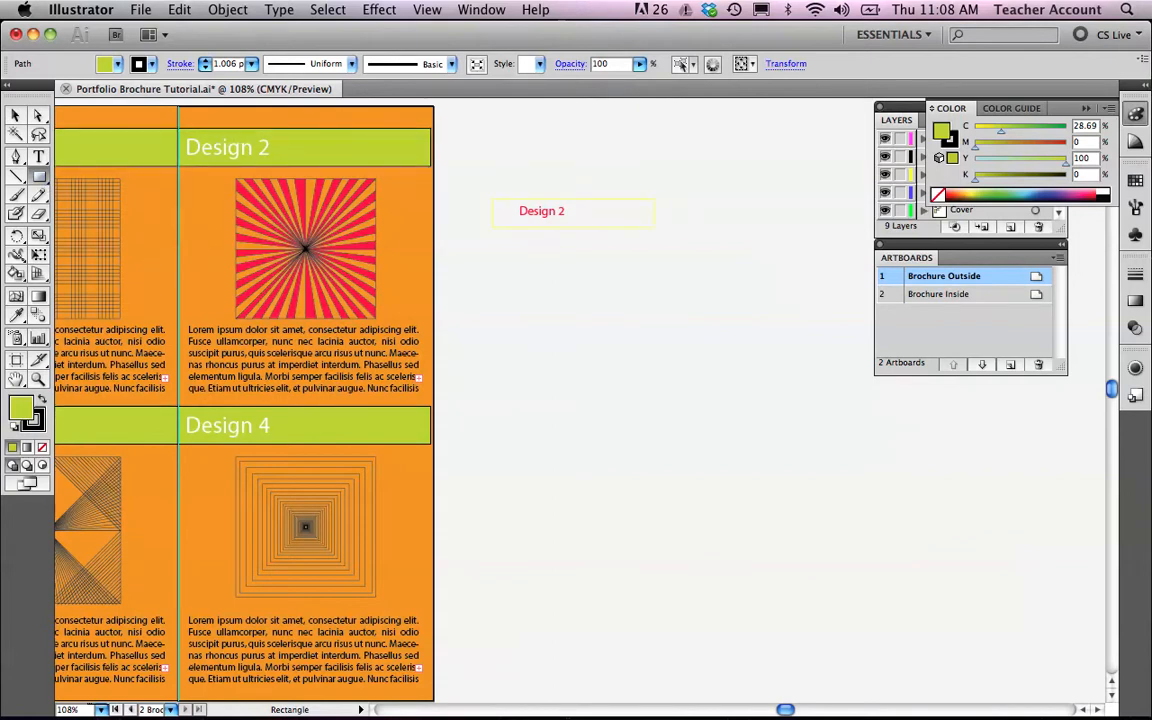
left_click_drag(680, 227, 687, 227)
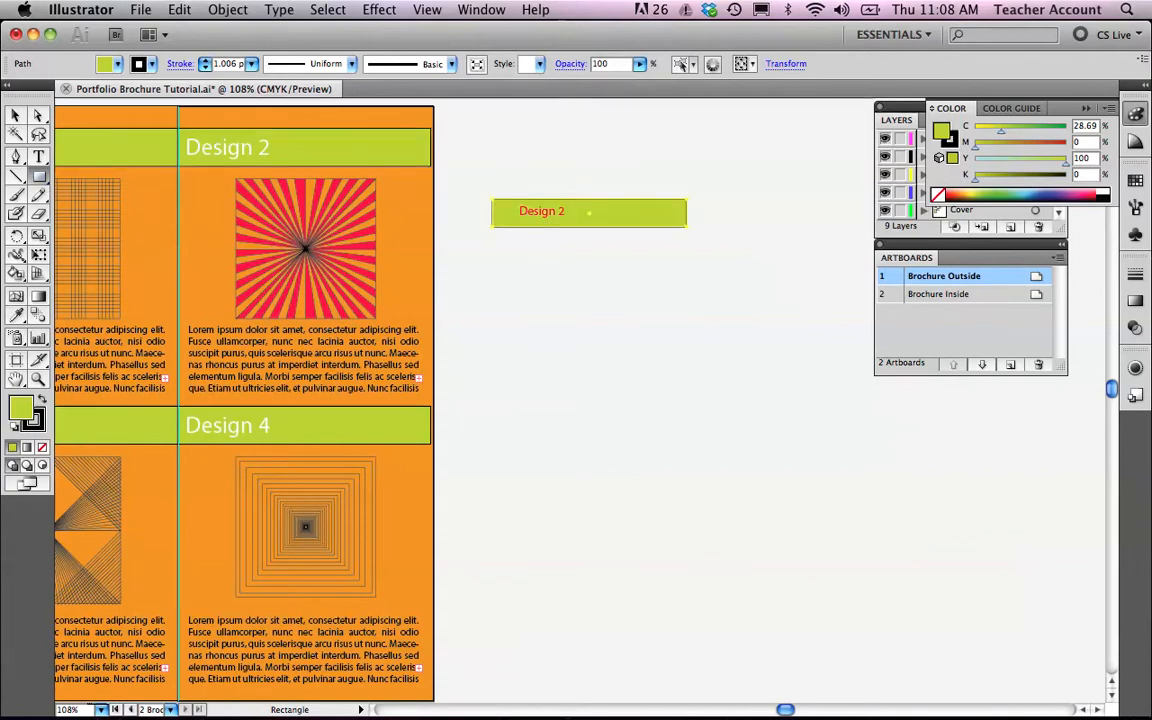
left_click(26, 115)
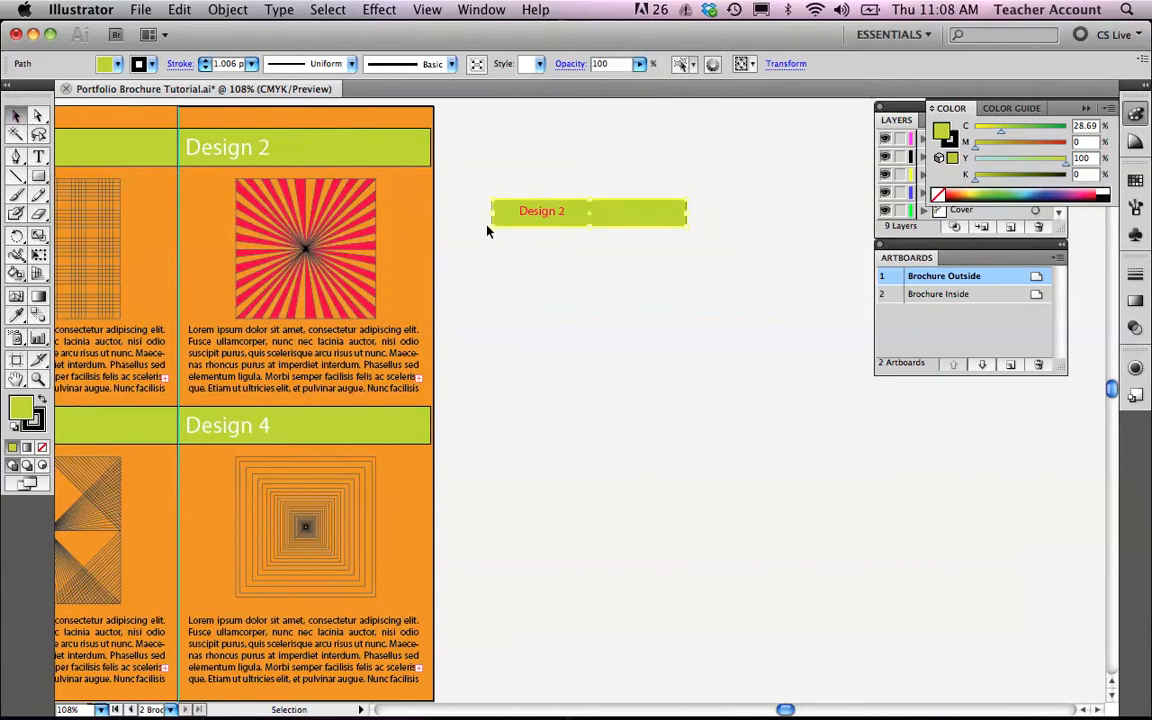
Reselect the Design 2 text and change its stacking order relative to the green bar.
left_click_drag(533, 212, 512, 222)
left_click(568, 298)
triple_click(525, 213)
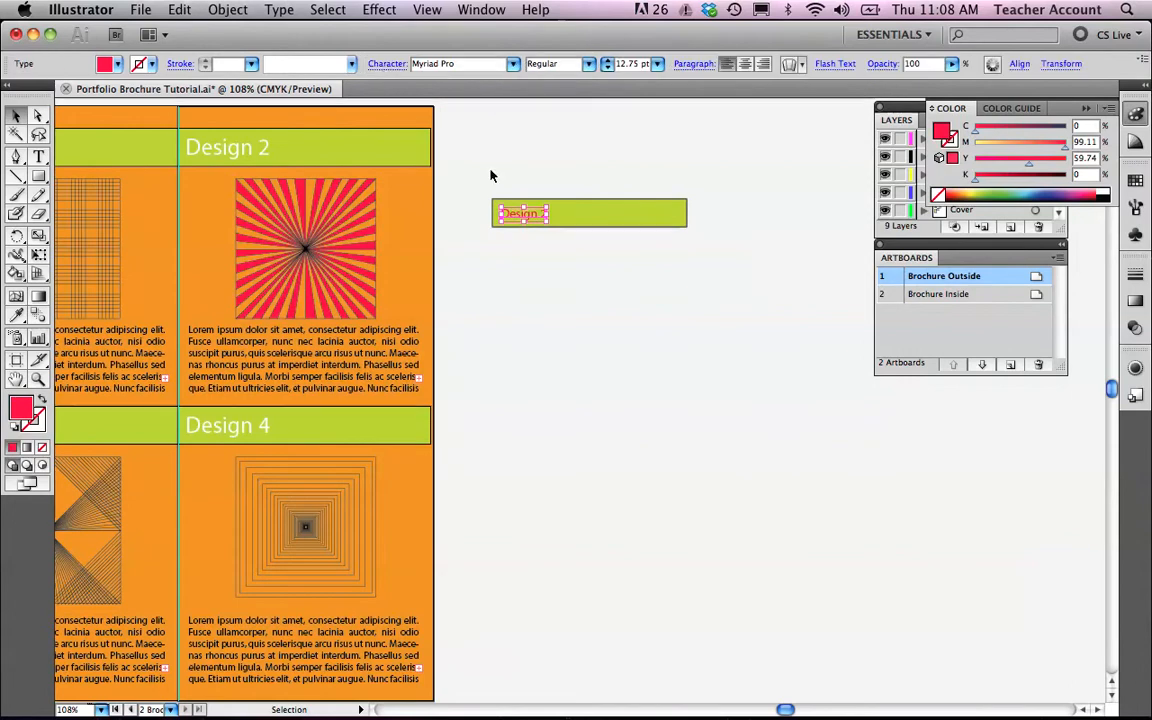
left_click(268, 10)
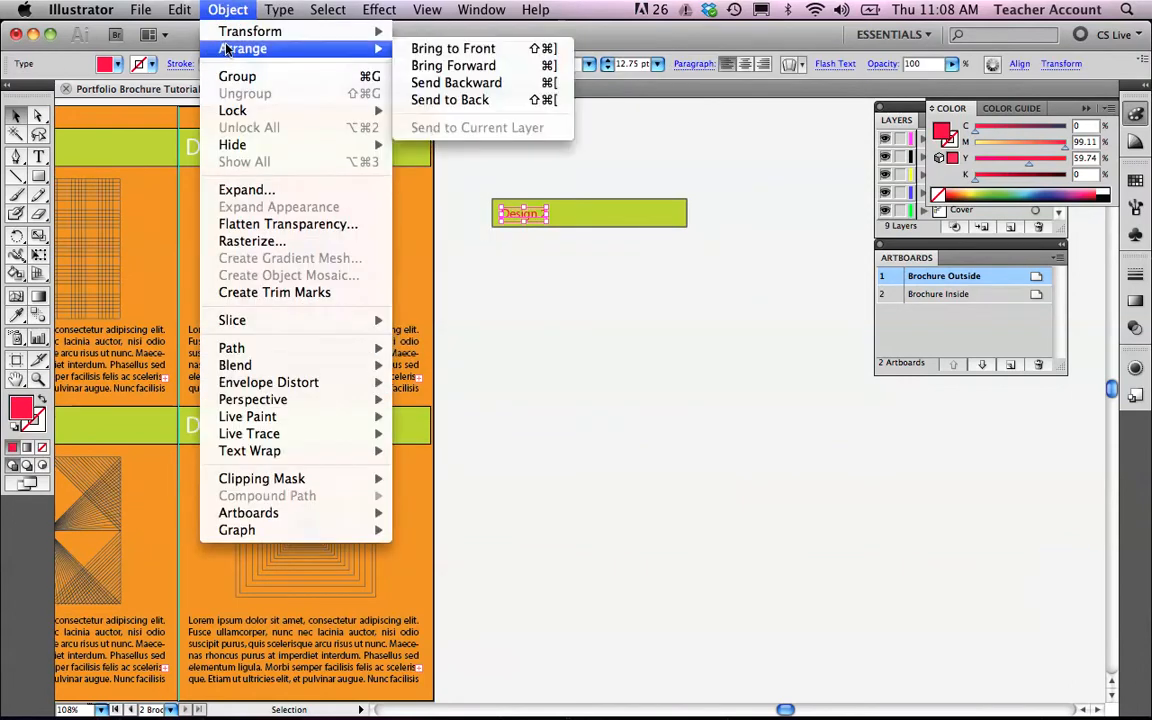
mouse_move(241, 38)
mouse_move(318, 50)
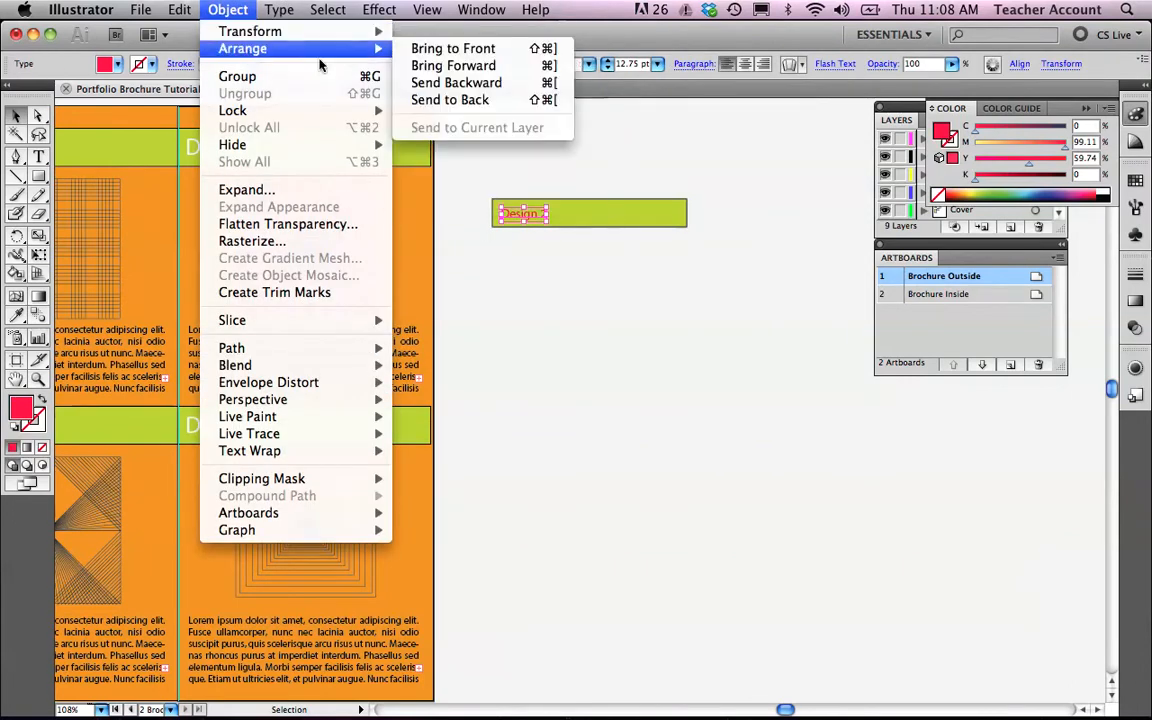
left_click(504, 101)
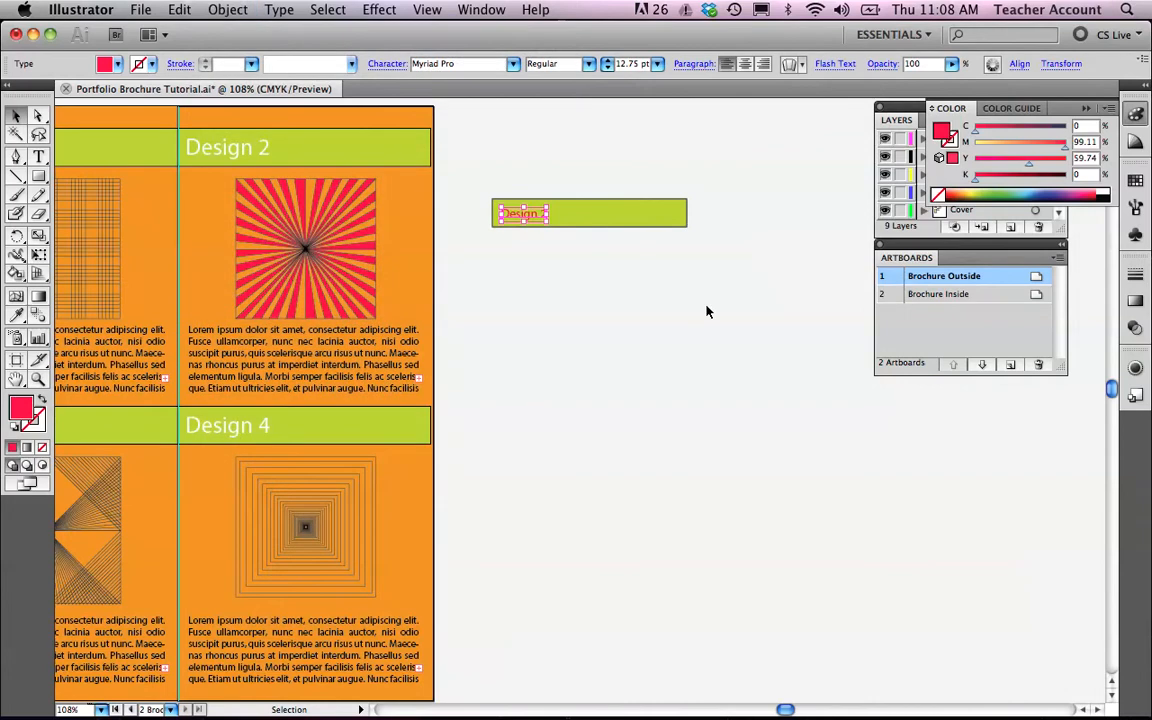
Undock and enlarge the Layers panel, move the Artboards panel aside, and check which layers the text and bar are on.
left_click(627, 225)
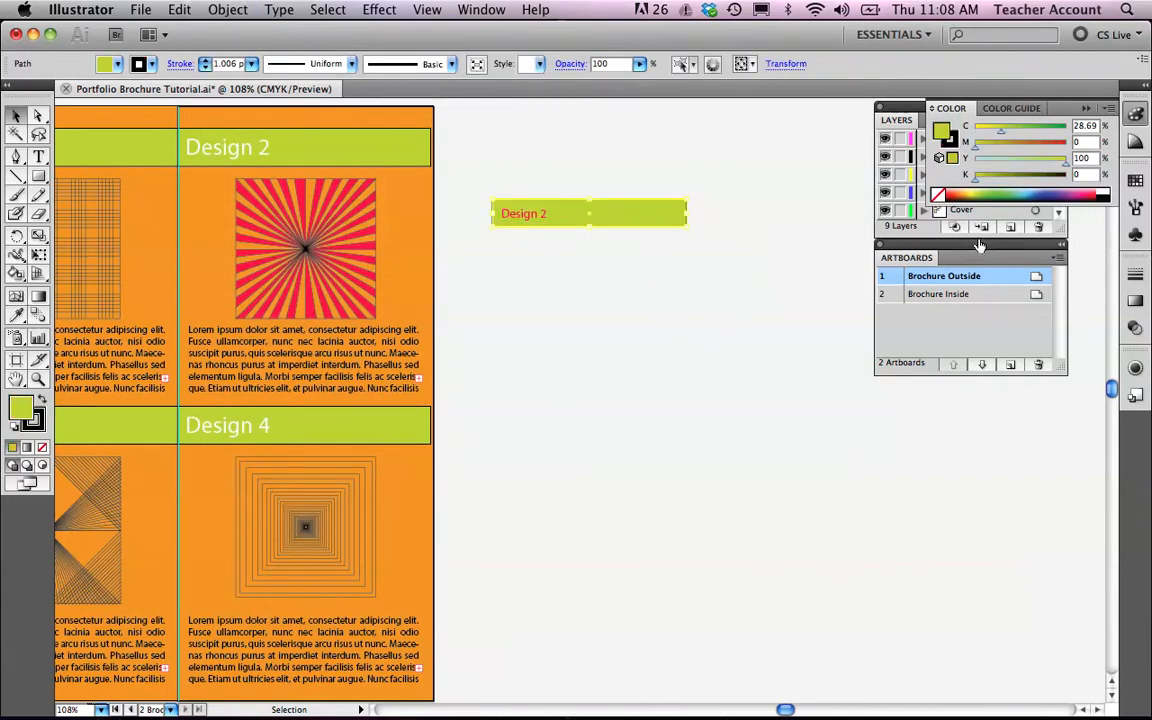
left_click_drag(916, 116, 751, 116)
left_click_drag(955, 255, 1052, 337)
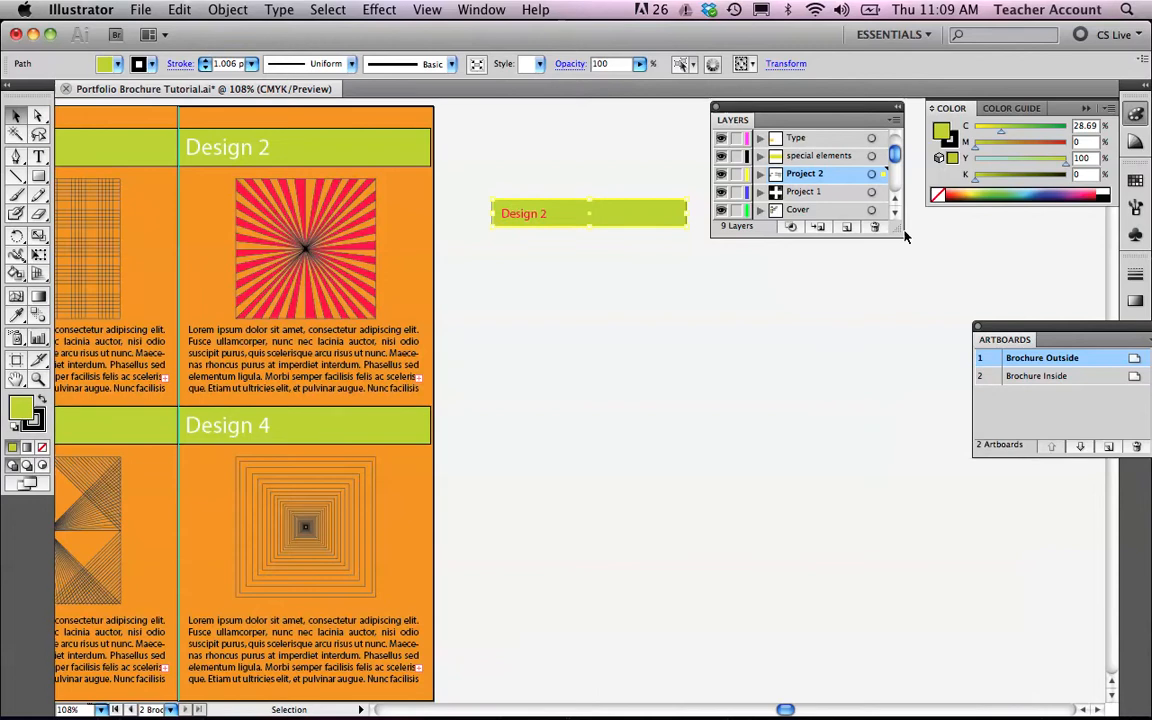
left_click_drag(890, 229, 916, 394)
left_click(512, 214)
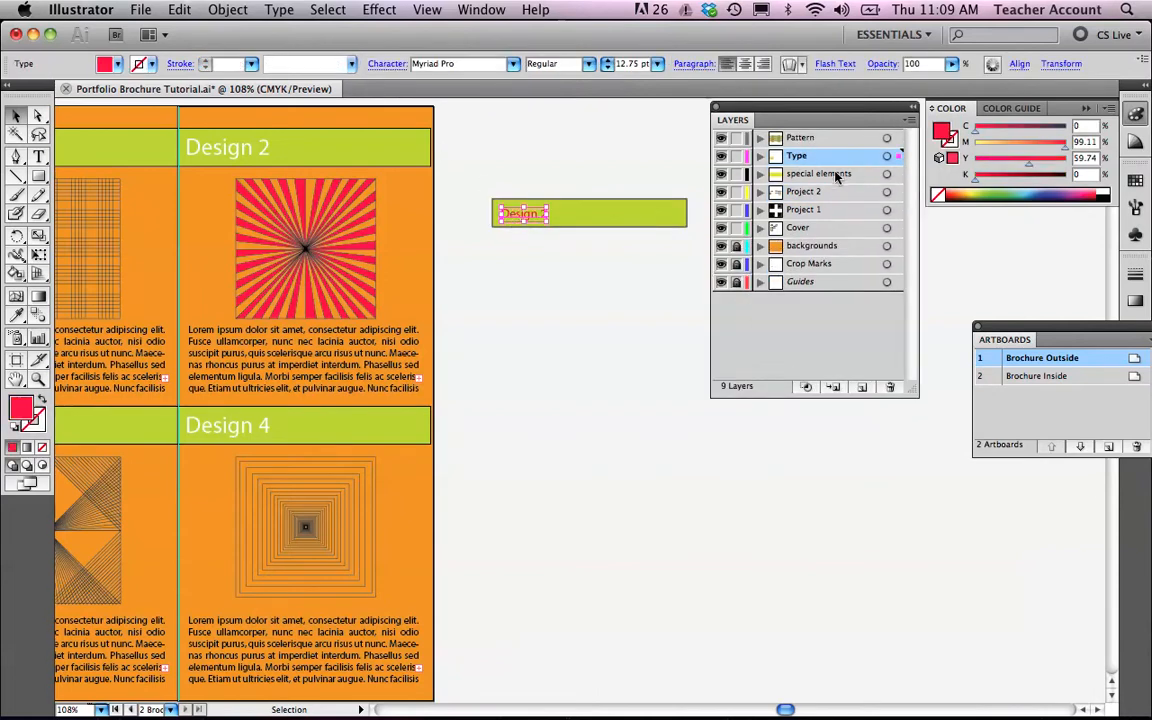
left_click(676, 220)
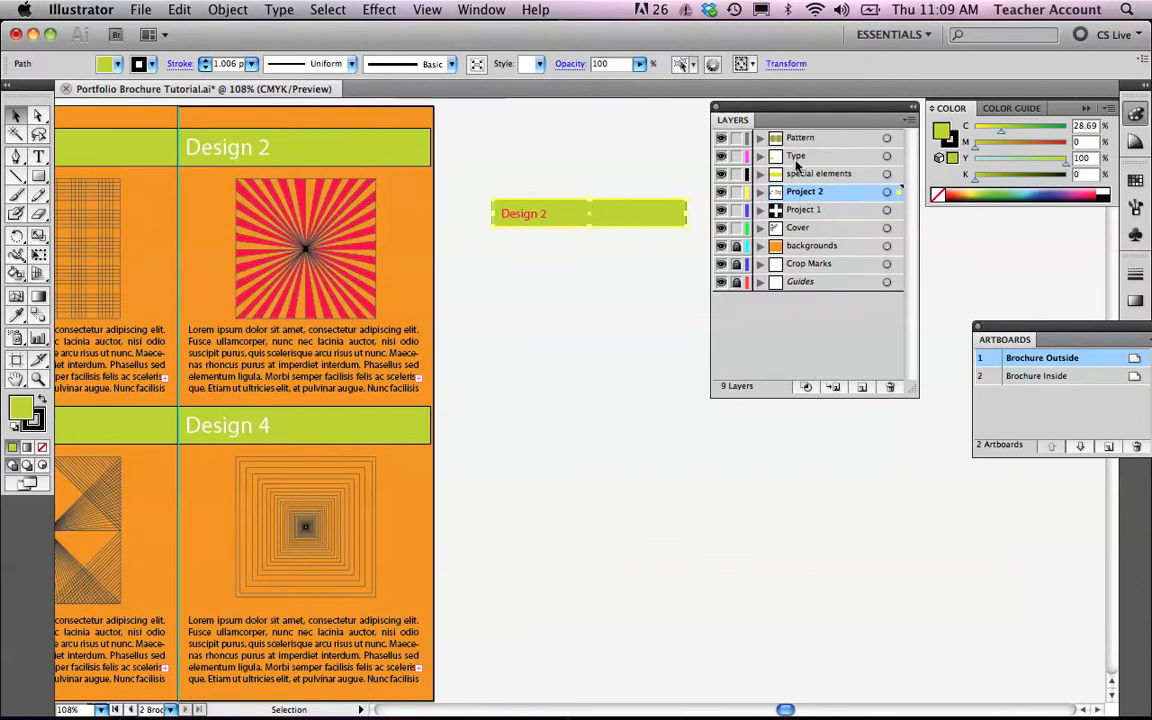
Lock the Type layer and nudge the green bar behind the Design 2 label slightly.
left_click(530, 216)
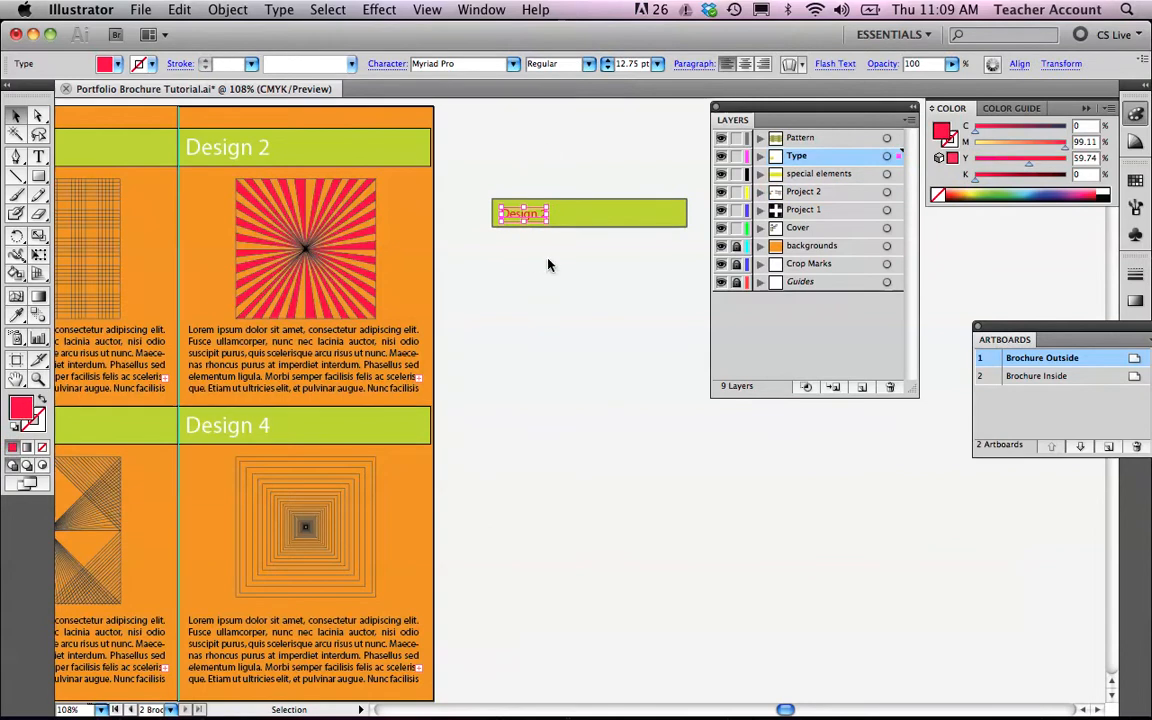
left_click(550, 188)
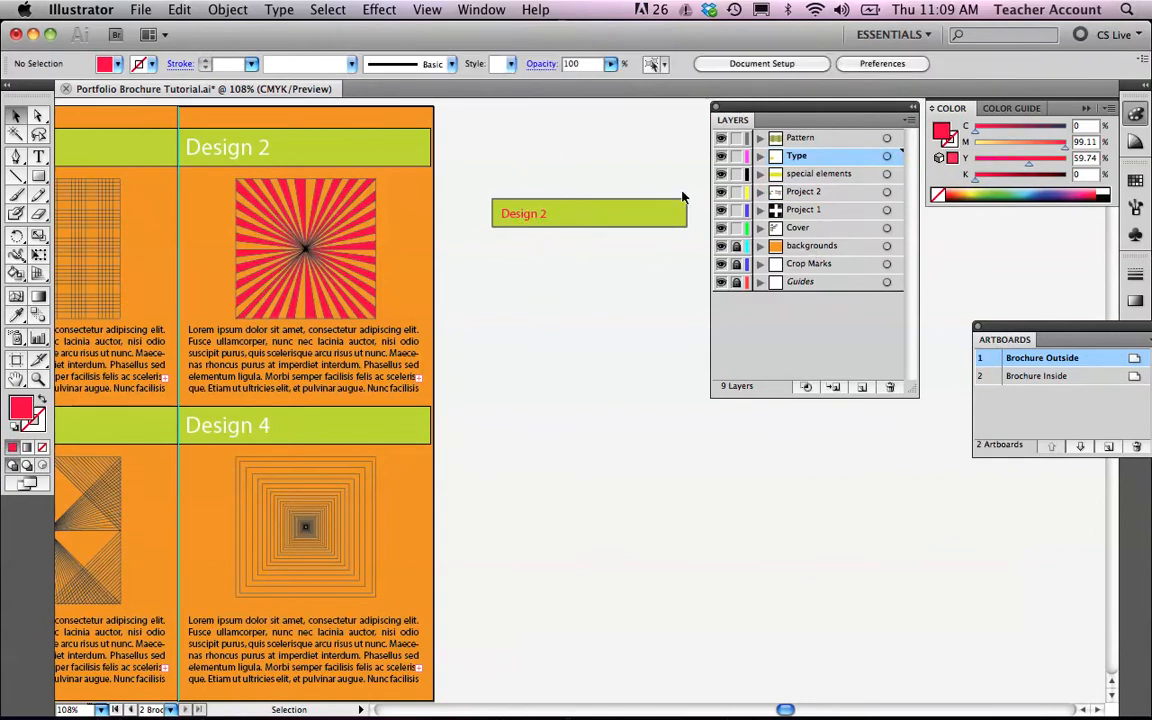
left_click(736, 156)
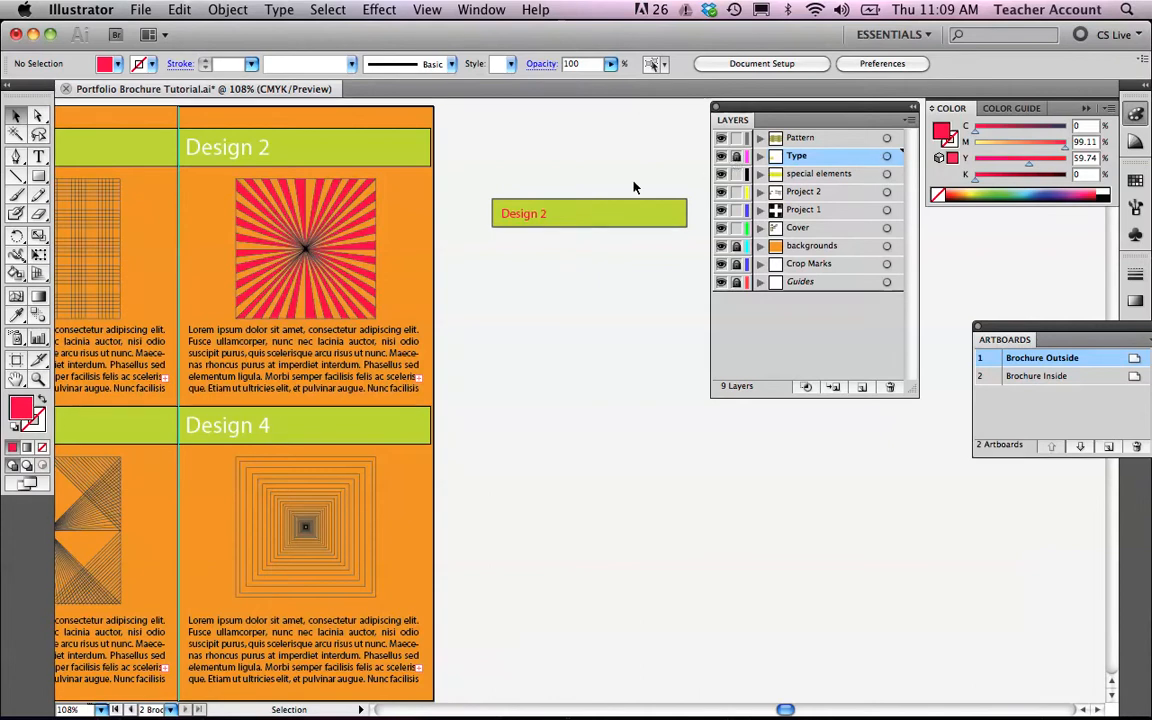
left_click(538, 216)
mouse_move(532, 216)
left_mouse_down()
mouse_move(509, 211)
mouse_move(542, 213)
left_mouse_up()
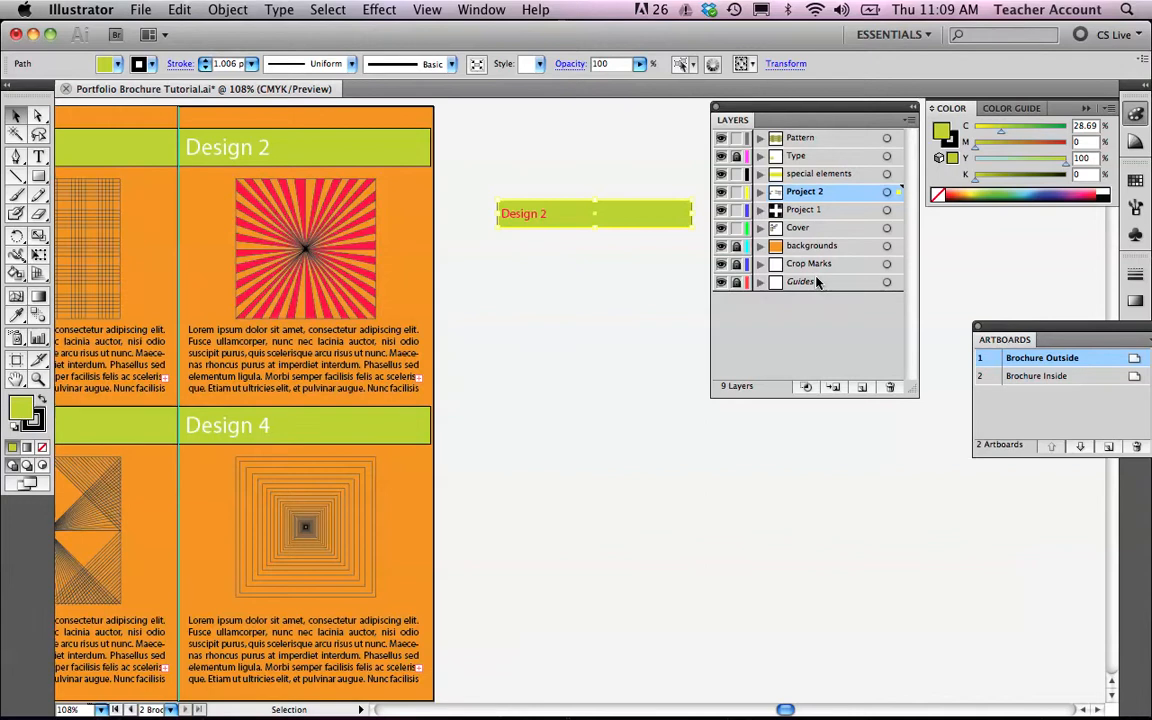
left_click(608, 179)
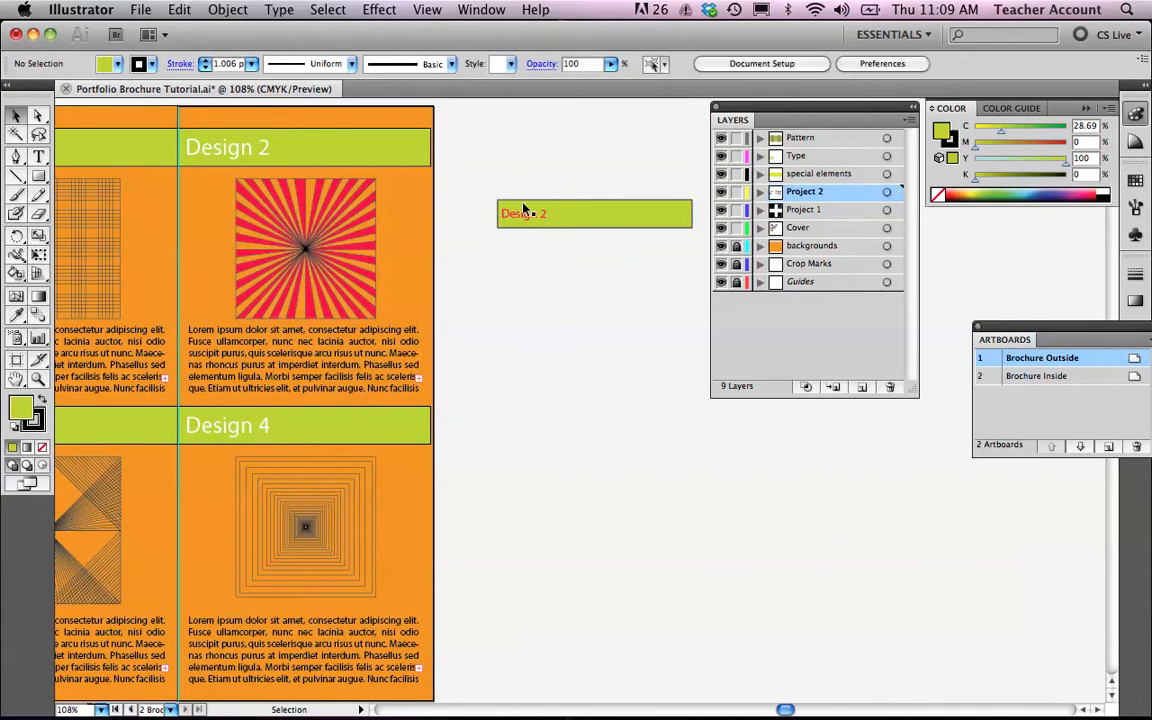
Delete the green bar behind the Design 2 label and unlock the Type layer.
left_click(522, 215)
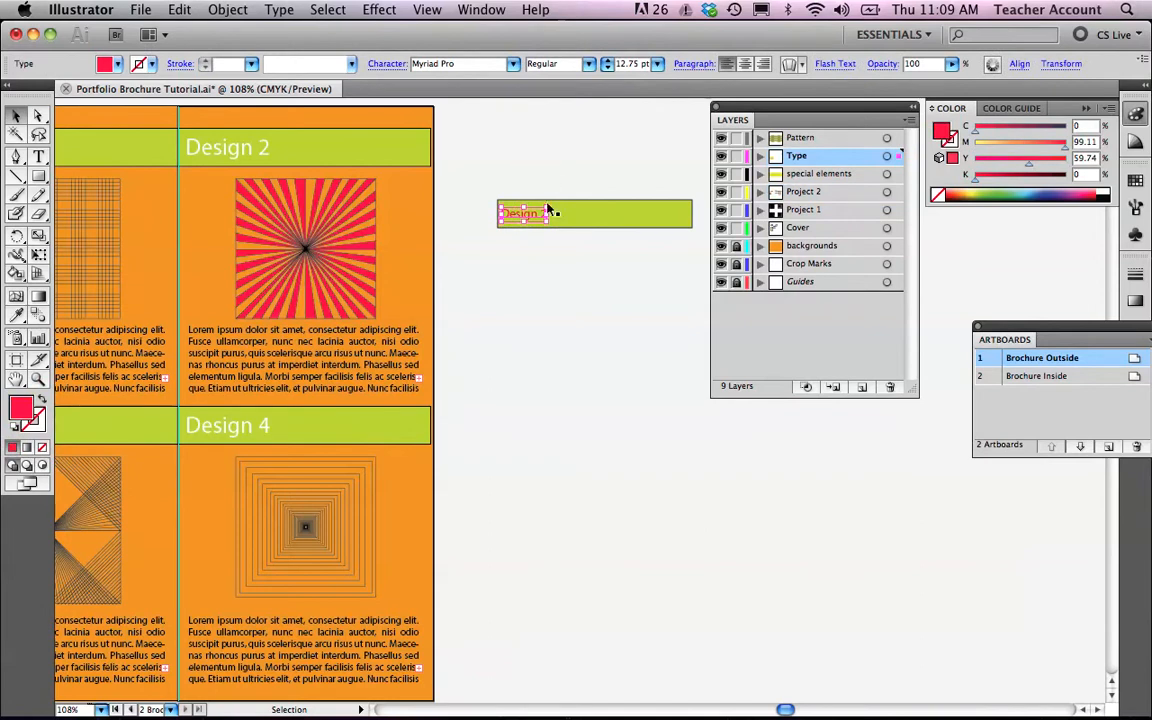
left_click(633, 219)
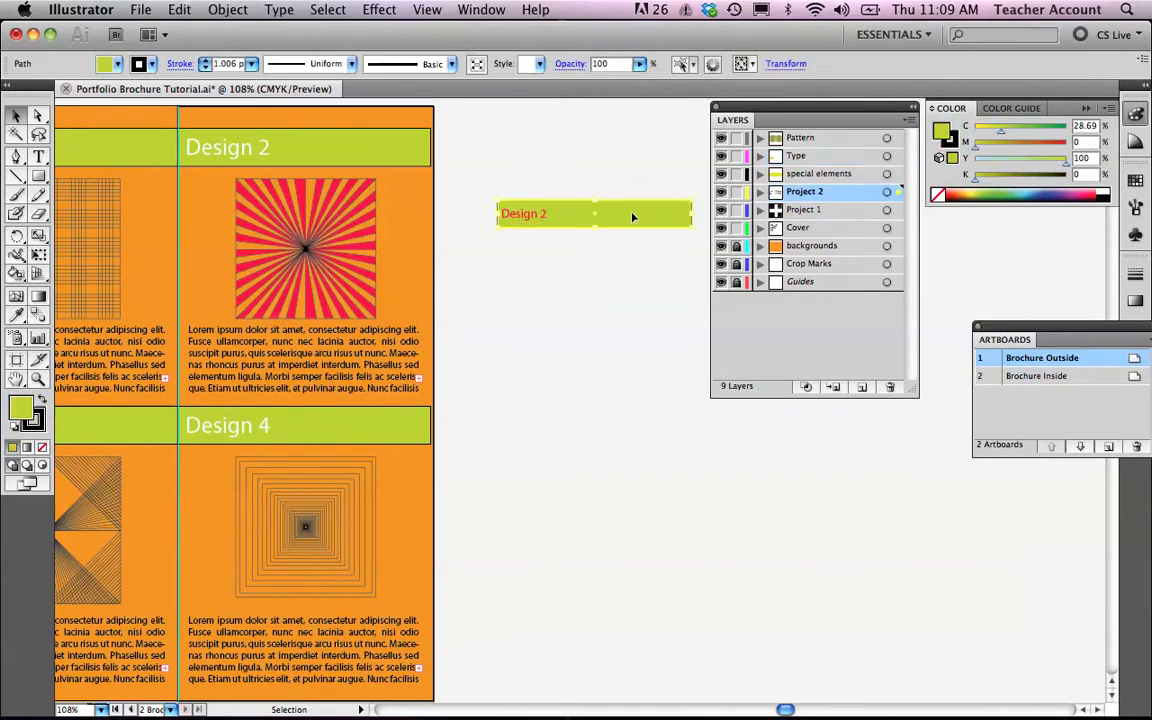
key("Delete")
left_click(740, 155)
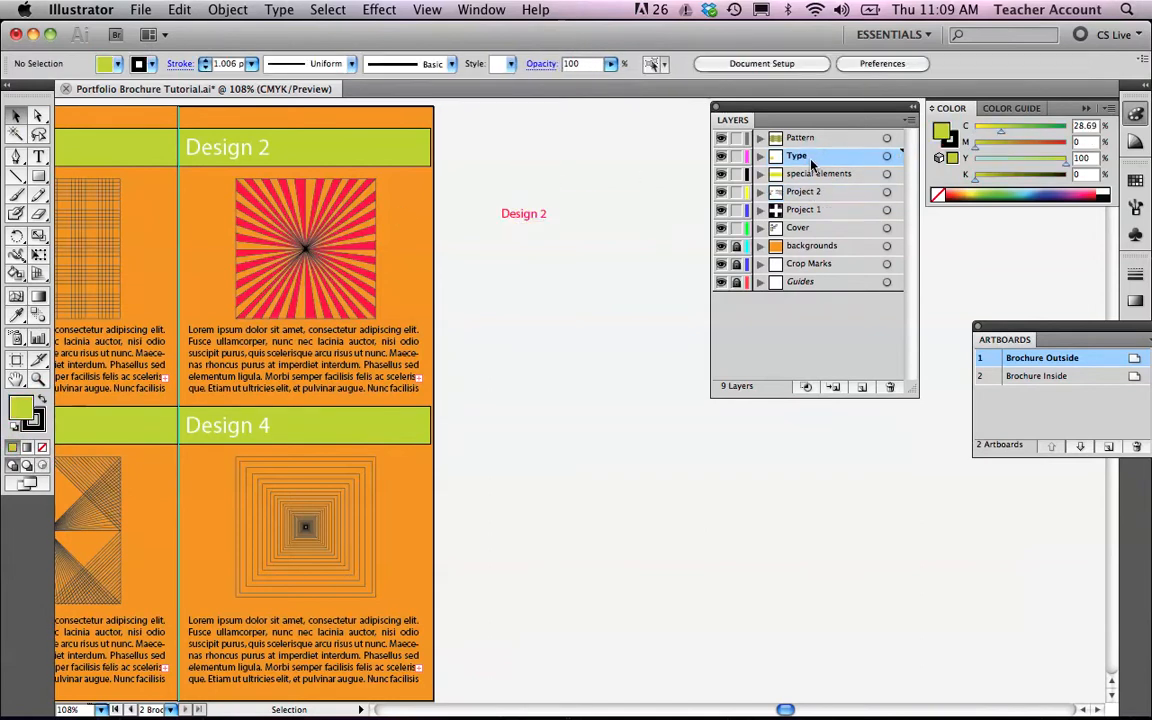
Draw a new green rectangle over the Design 2 label on the Type layer and send it to the back.
left_click(38, 176)
left_click_drag(480, 193, 624, 231)
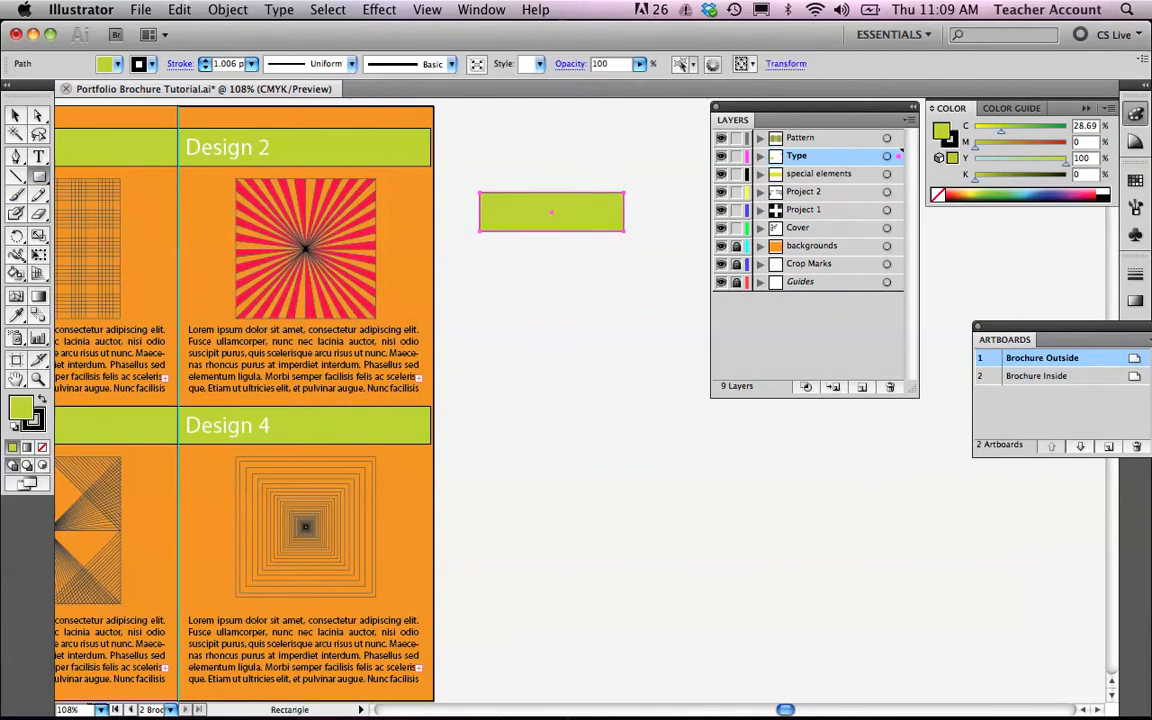
left_click(16, 115)
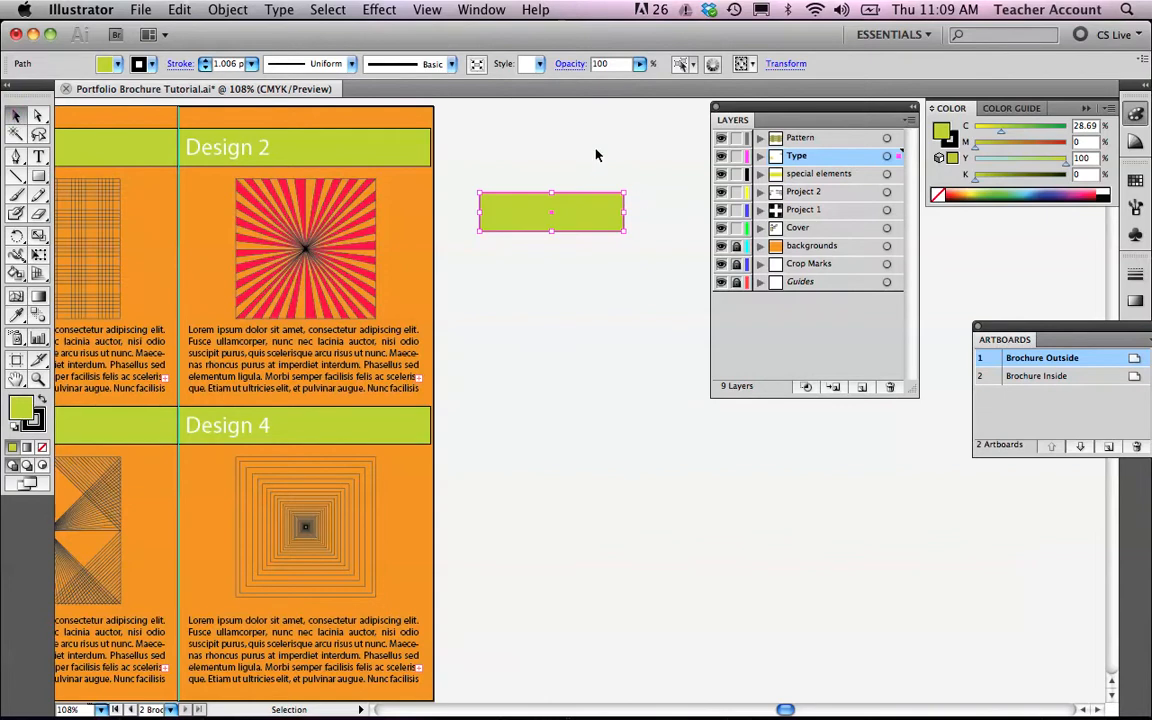
left_click(241, 8)
mouse_move(243, 48)
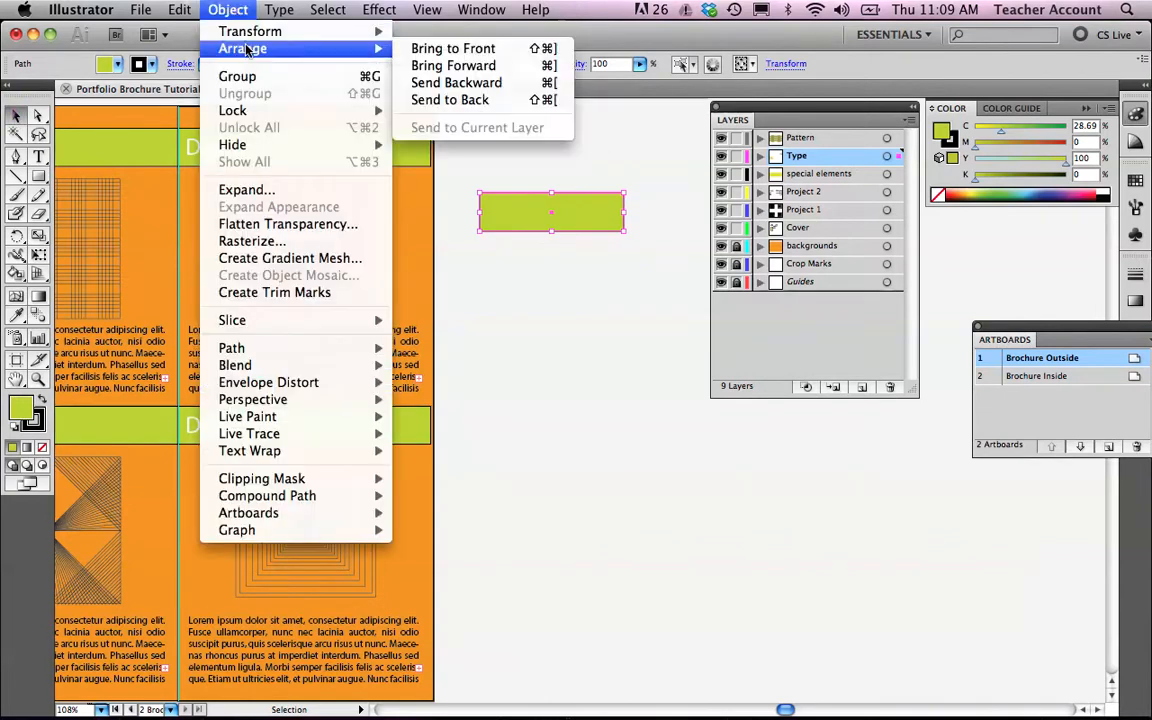
left_click(462, 100)
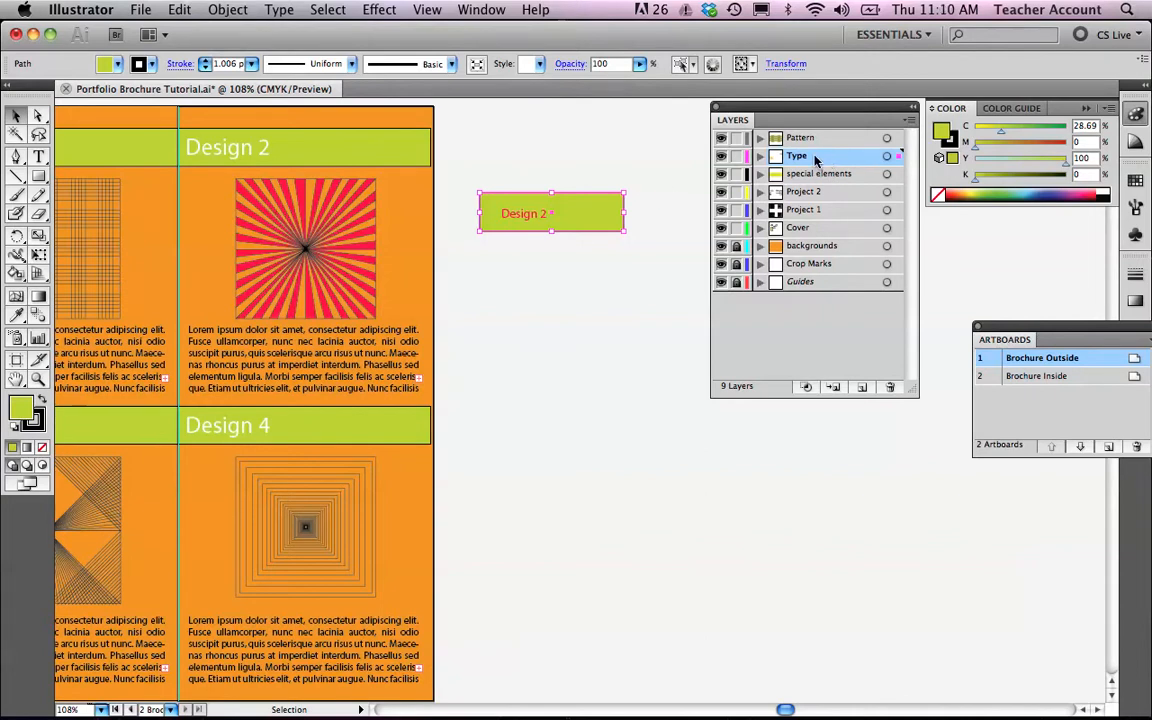
Move the Type layer to the top of the layer stack and delete the test Design 2 label and bar.
left_click_drag(795, 139, 815, 166)
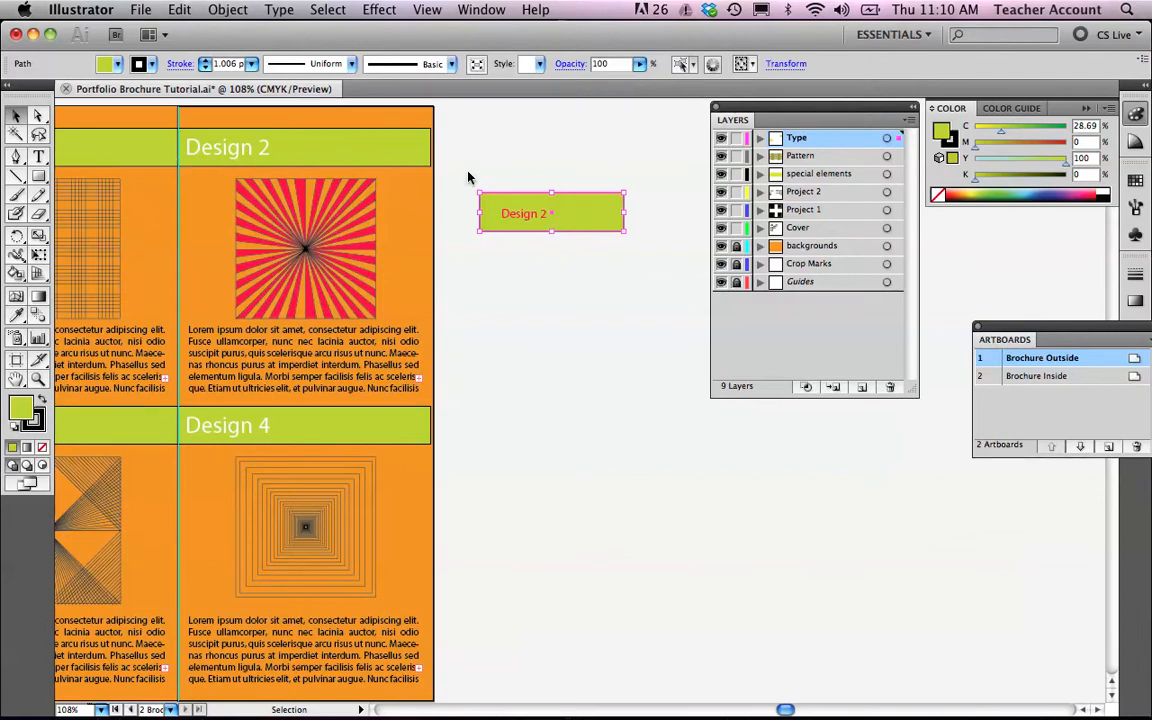
key("Delete")
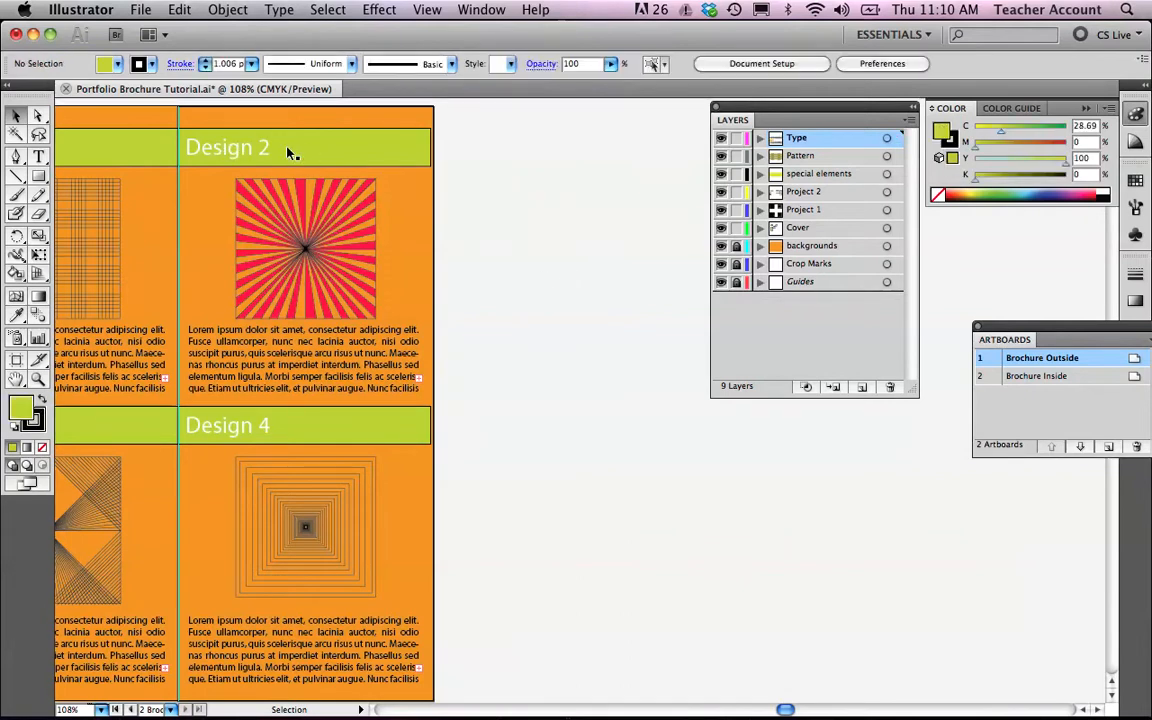
Scroll across the outside artboard to review the Design heading bars and panels.
scroll(296, 180, "left", 8)
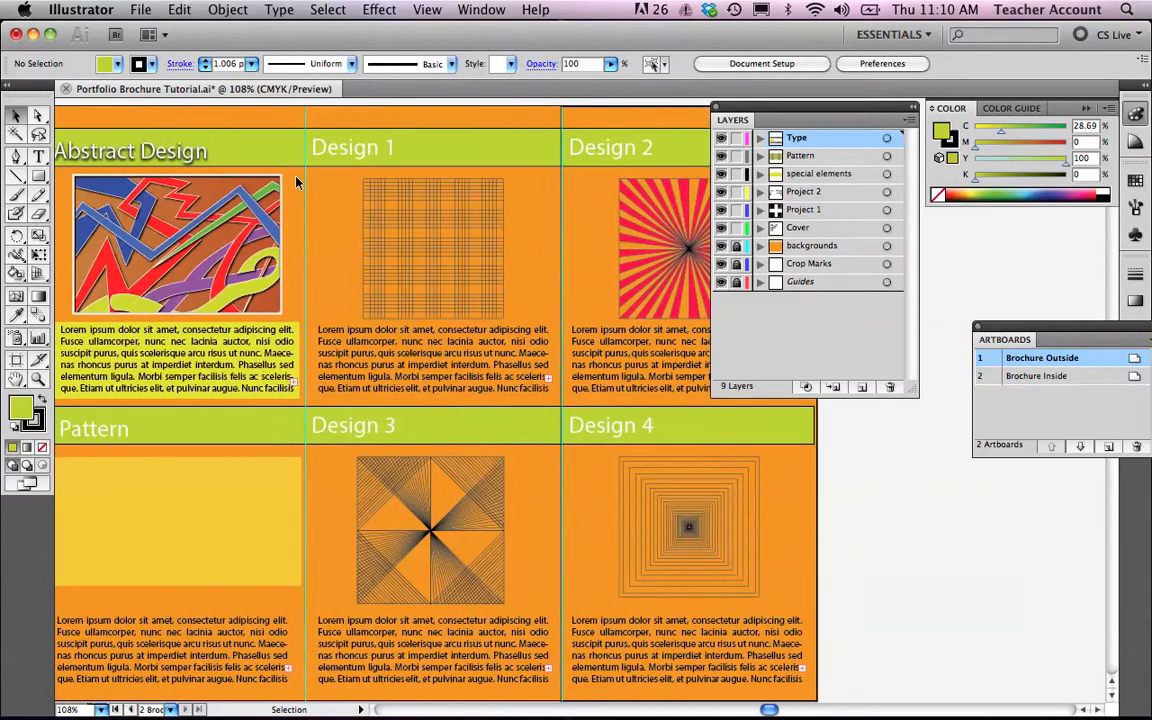
left_click(432, 158)
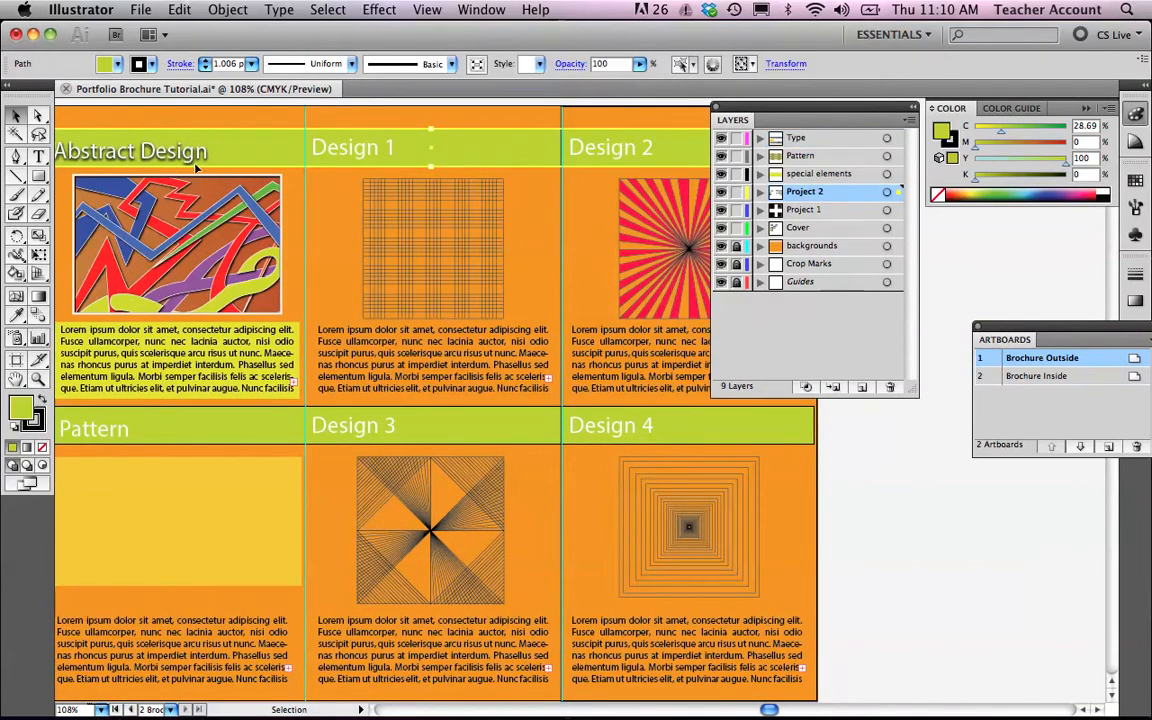
scroll(496, 188, "right", 4)
scroll(481, 193, "left", 8)
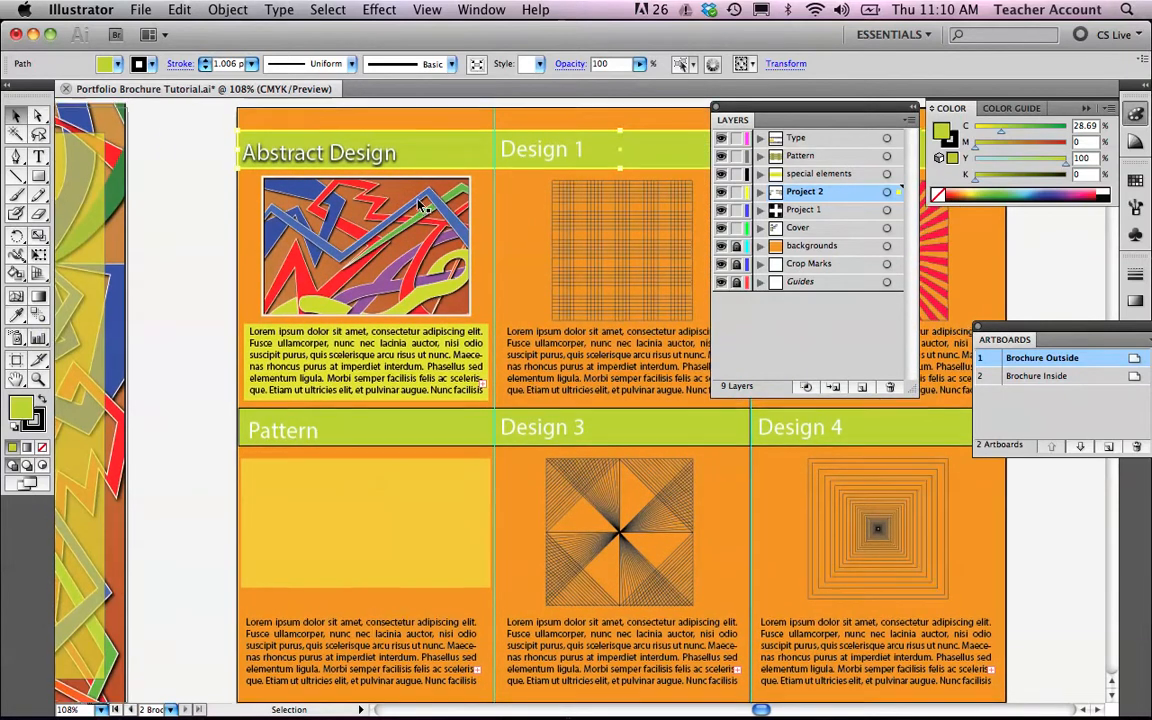
scroll(380, 185, "up", 2)
scroll(424, 210, "right", 4)
scroll(424, 208, "right", 5)
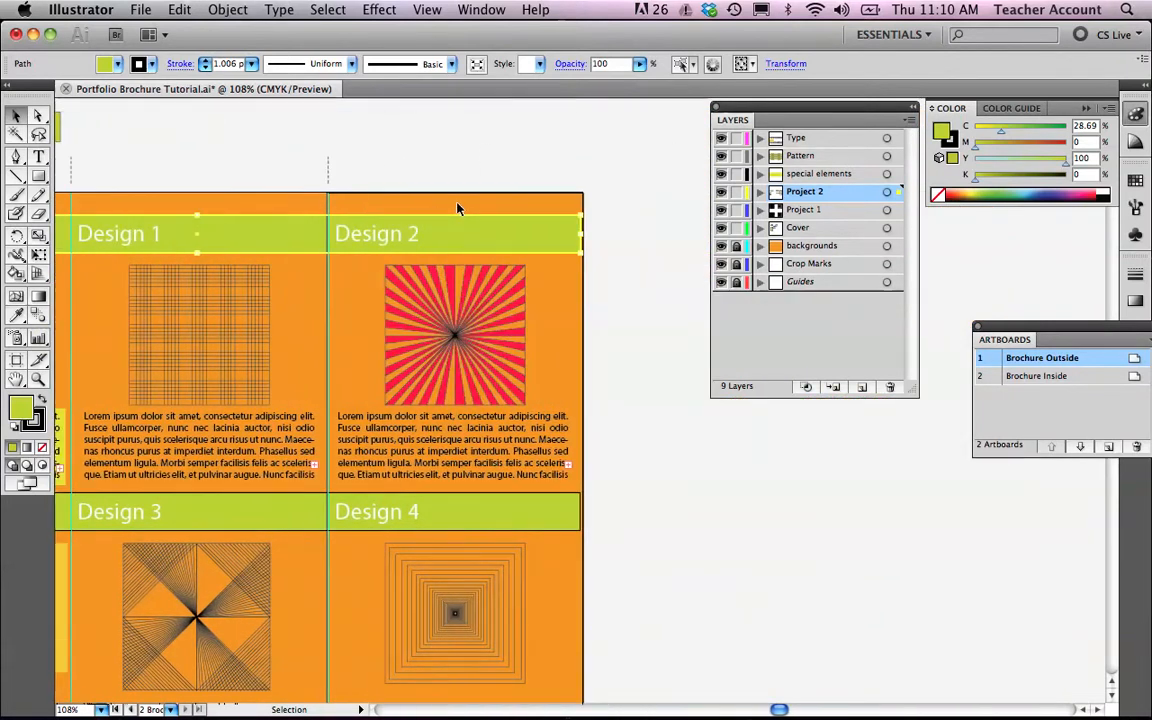
scroll(556, 250, "right", 7)
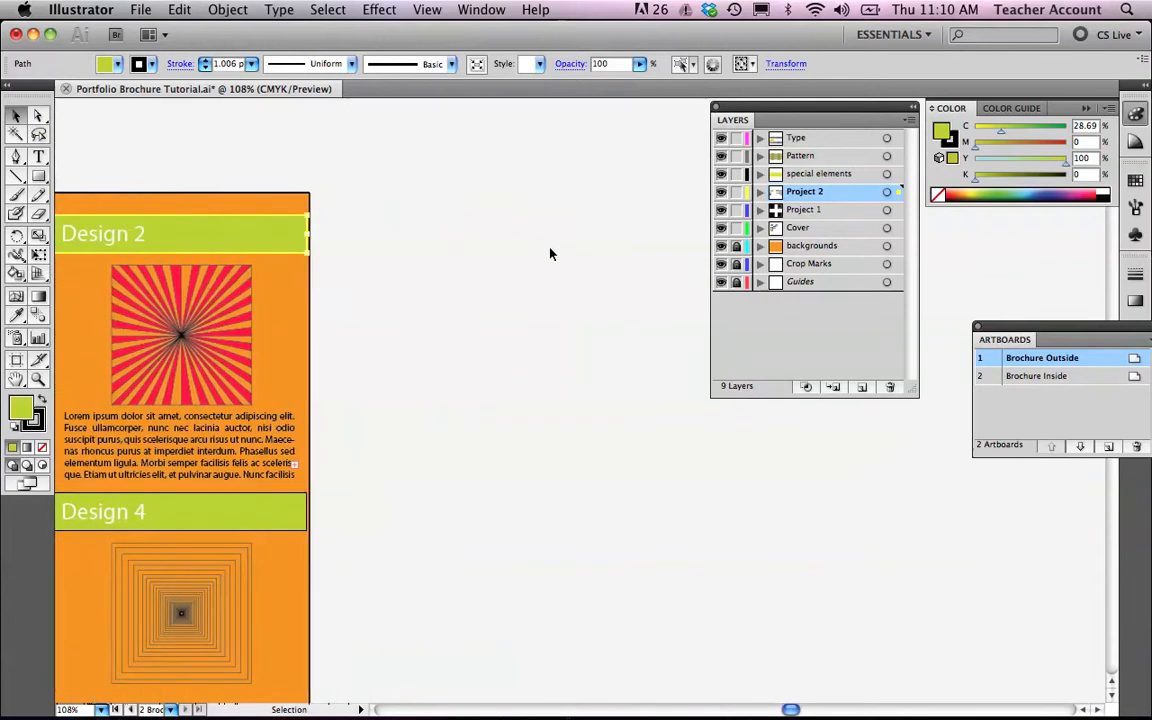
Copy the Design 2 starburst artwork off the artboard onto the blank pasteboard.
left_click(181, 333)
scroll(360, 425, "left", 8)
scroll(376, 420, "down", 1)
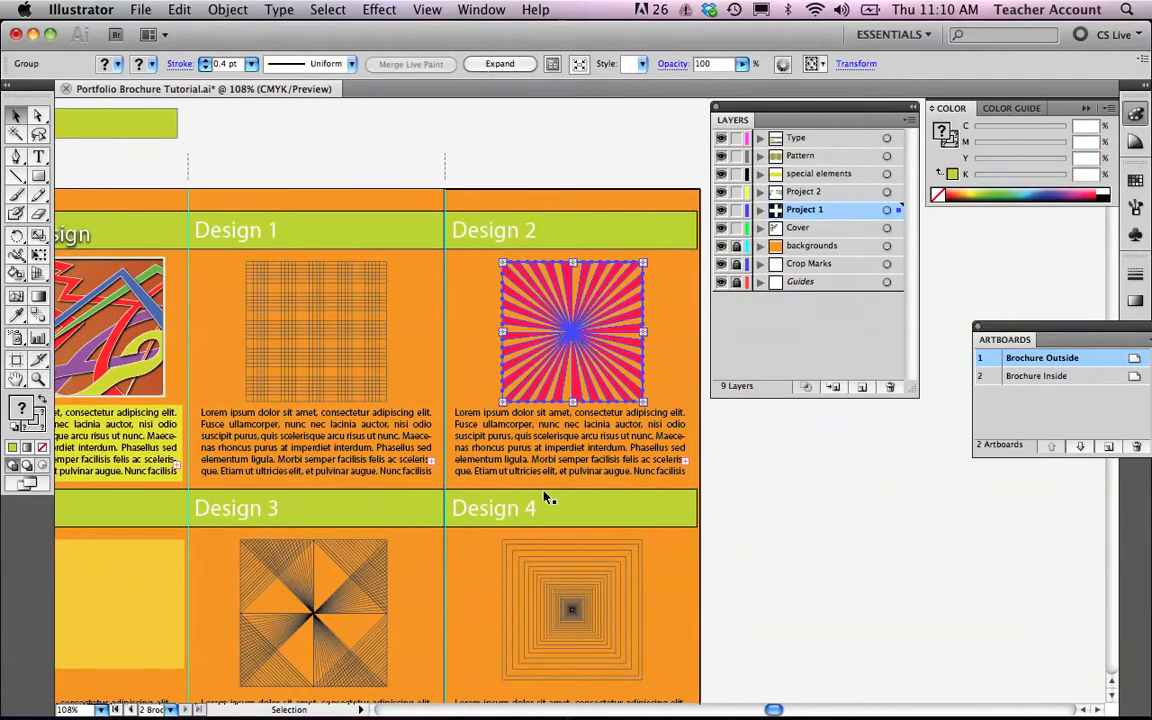
scroll(418, 307, "right", 10)
scroll(416, 306, "left", 4)
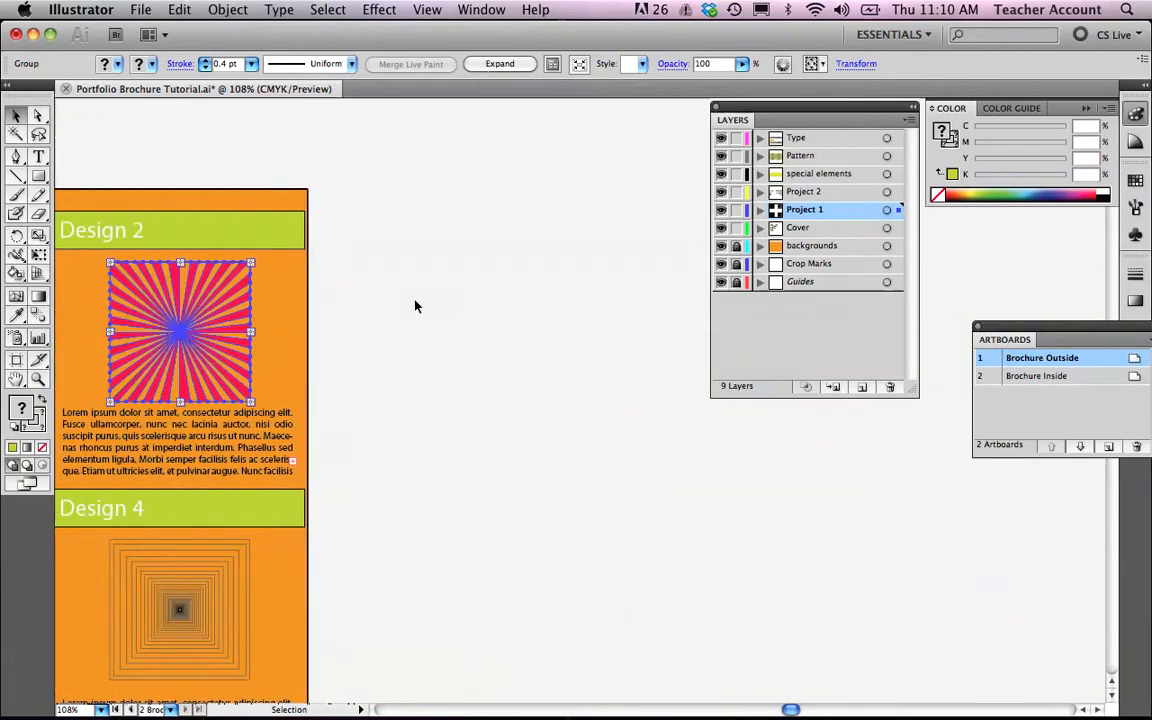
left_click(37, 176)
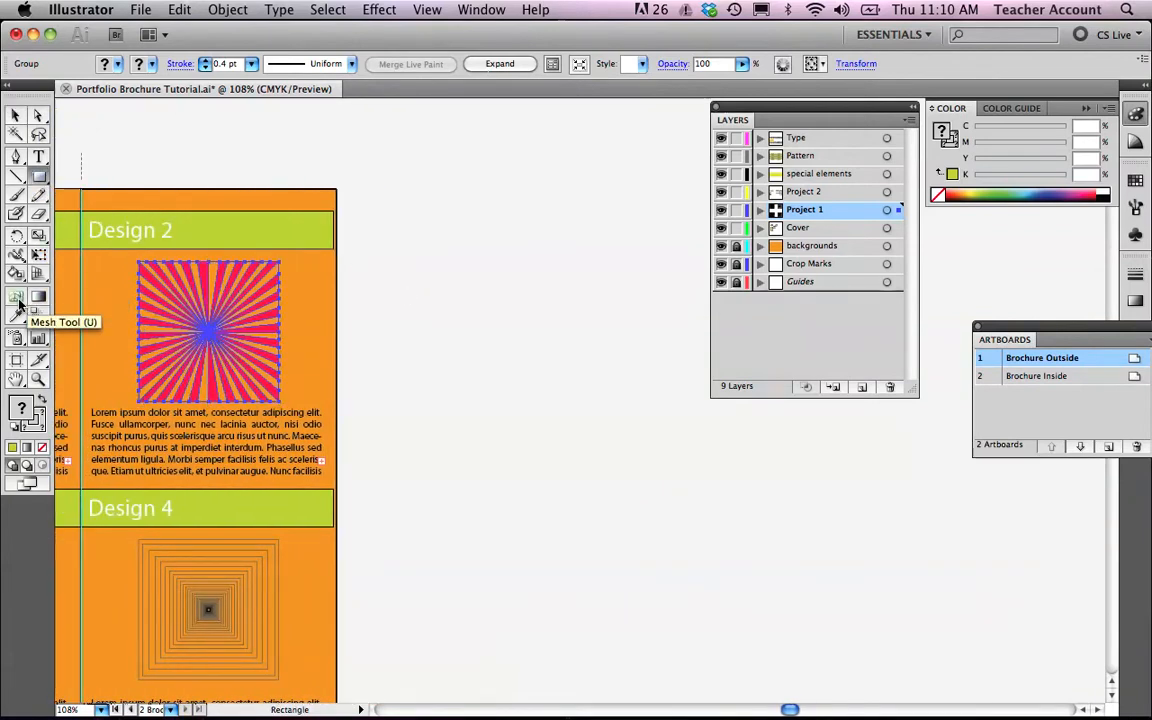
key("v")
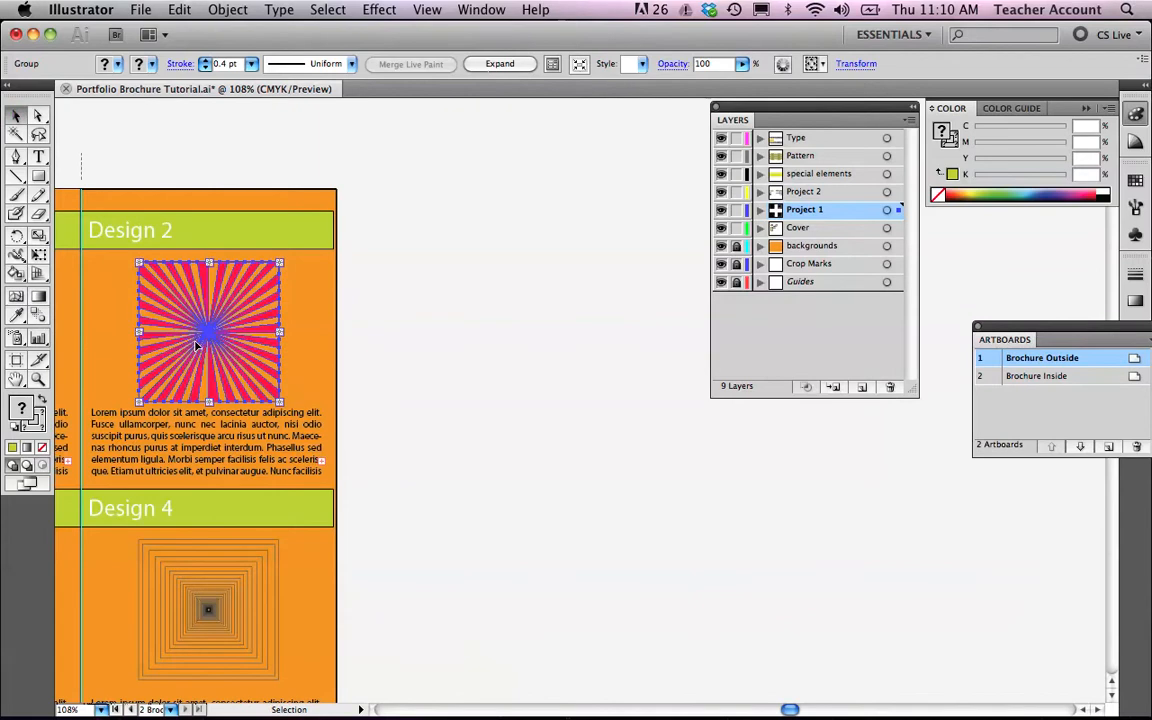
left_click_drag(198, 345, 489, 339)
Copy the Design 4 concentric-squares artwork onto the pasteboard below the starburst copy.
left_click(178, 580)
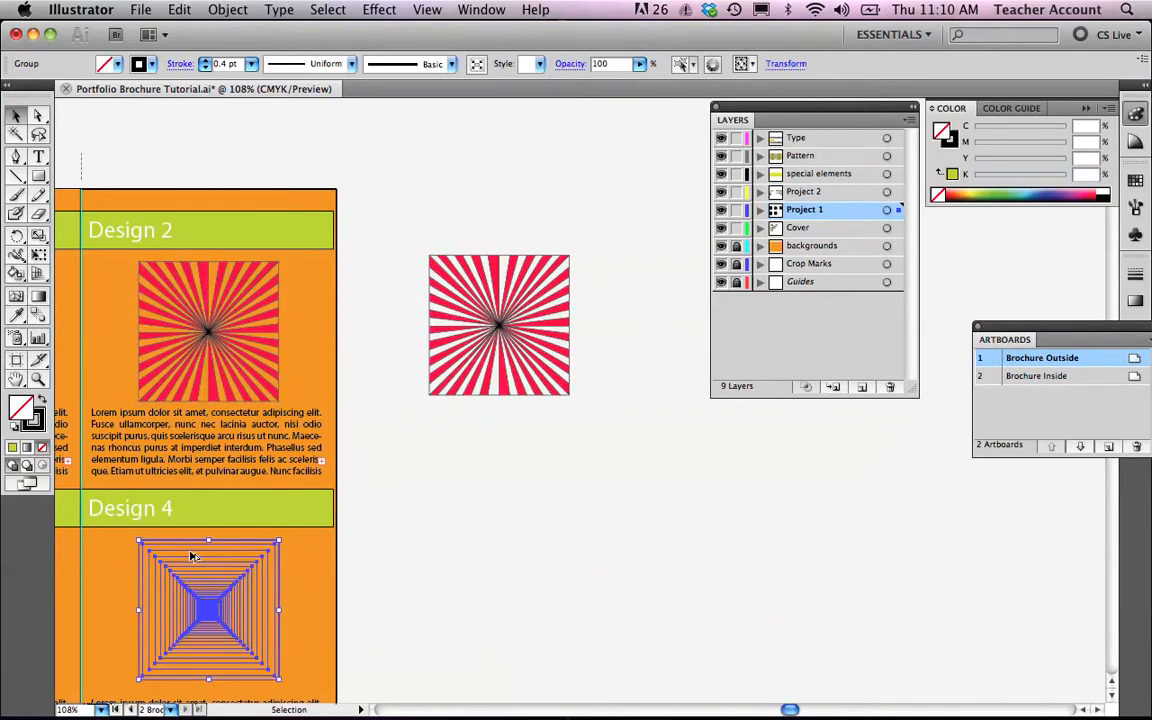
left_click_drag(192, 556, 600, 497)
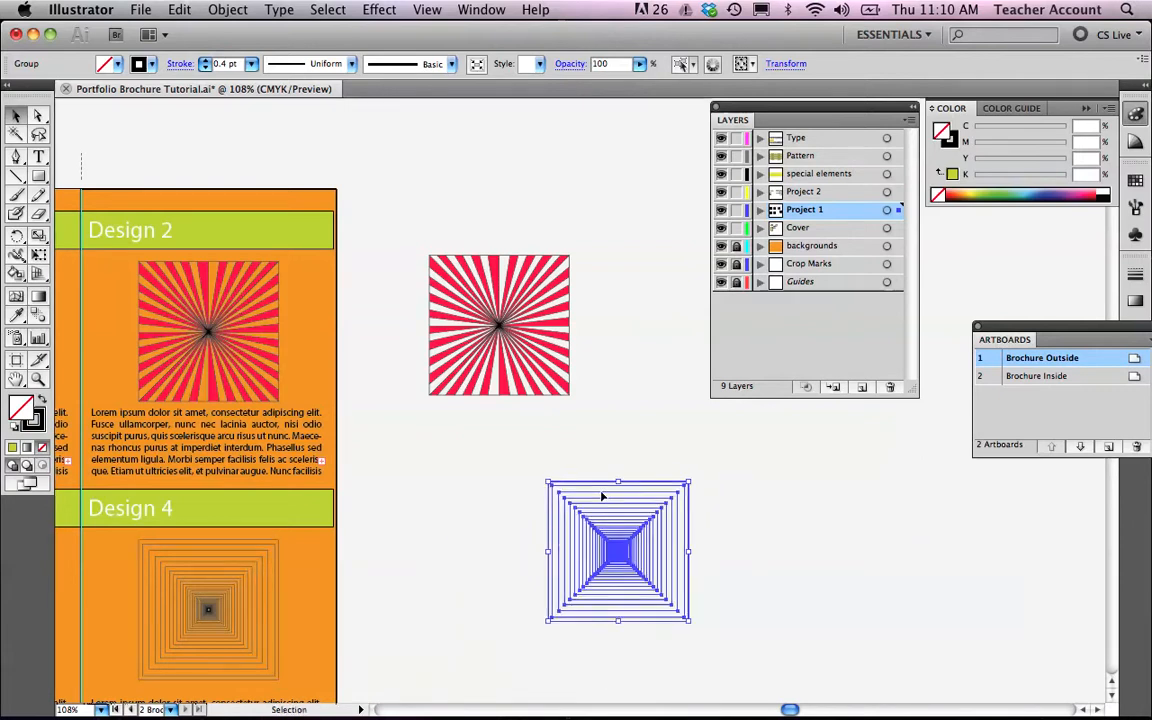
Select both copied artworks together and align their horizontal centers.
left_click(493, 507)
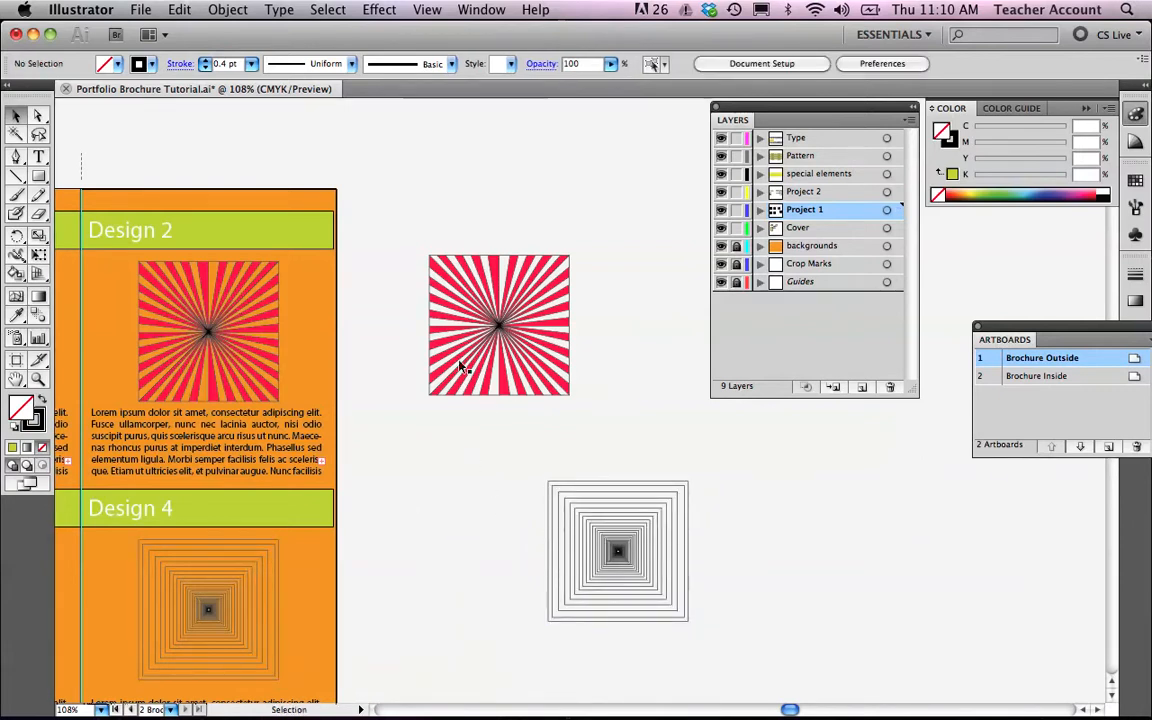
left_click_drag(381, 206, 697, 654)
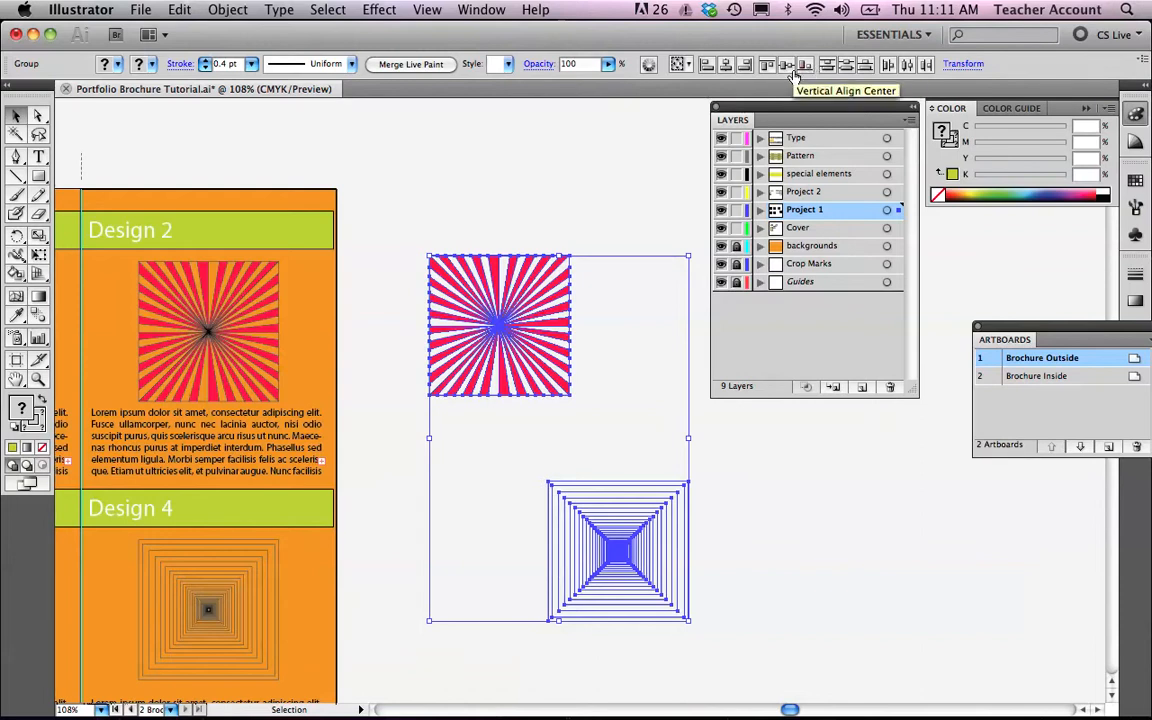
left_click(726, 66)
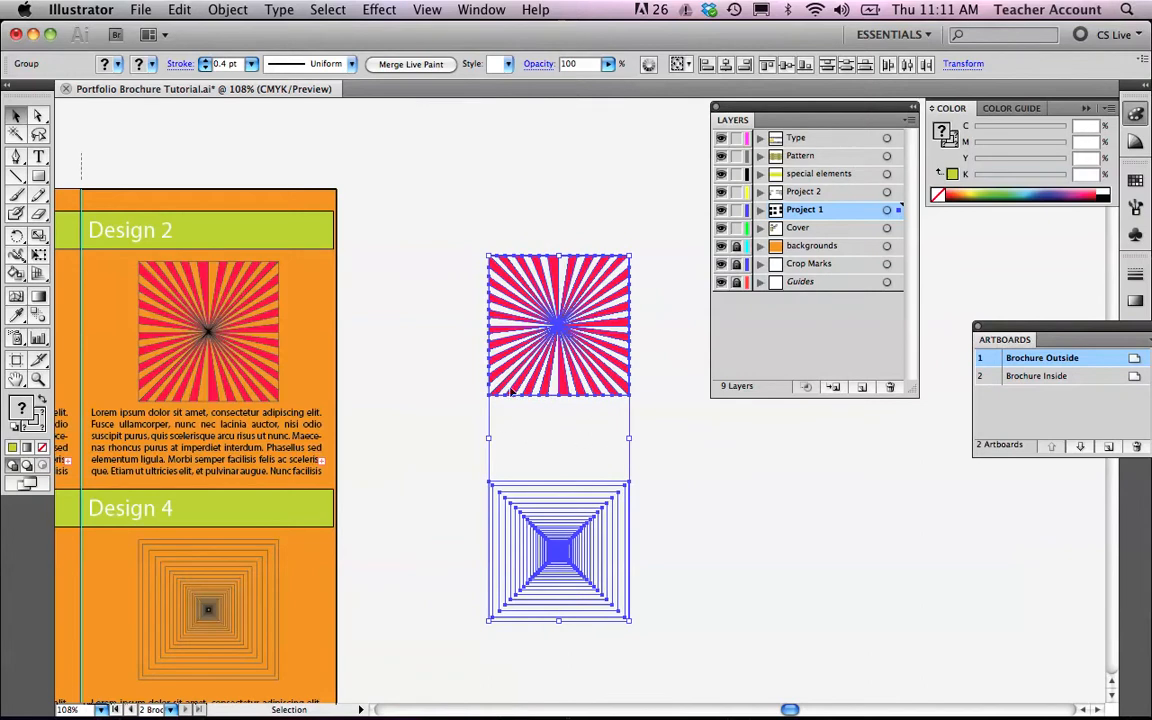
Select both copied artworks on the pasteboard and align their vertical centers.
scroll(555, 489, "left", 3)
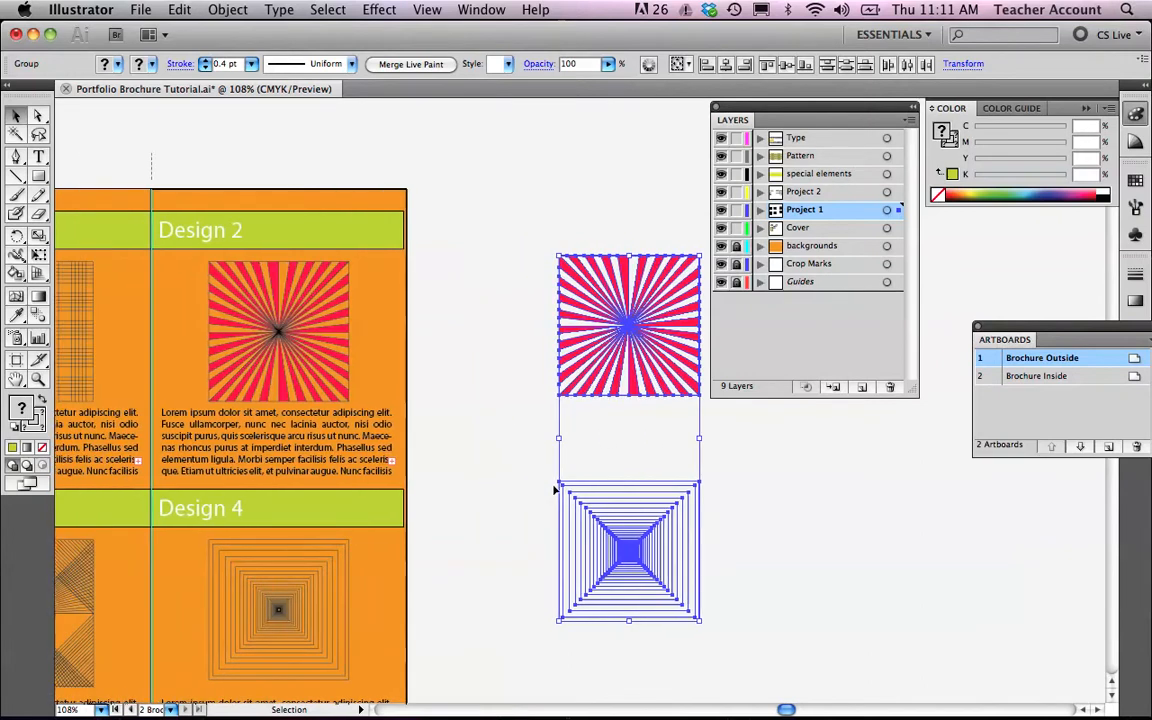
scroll(555, 489, "left", 8)
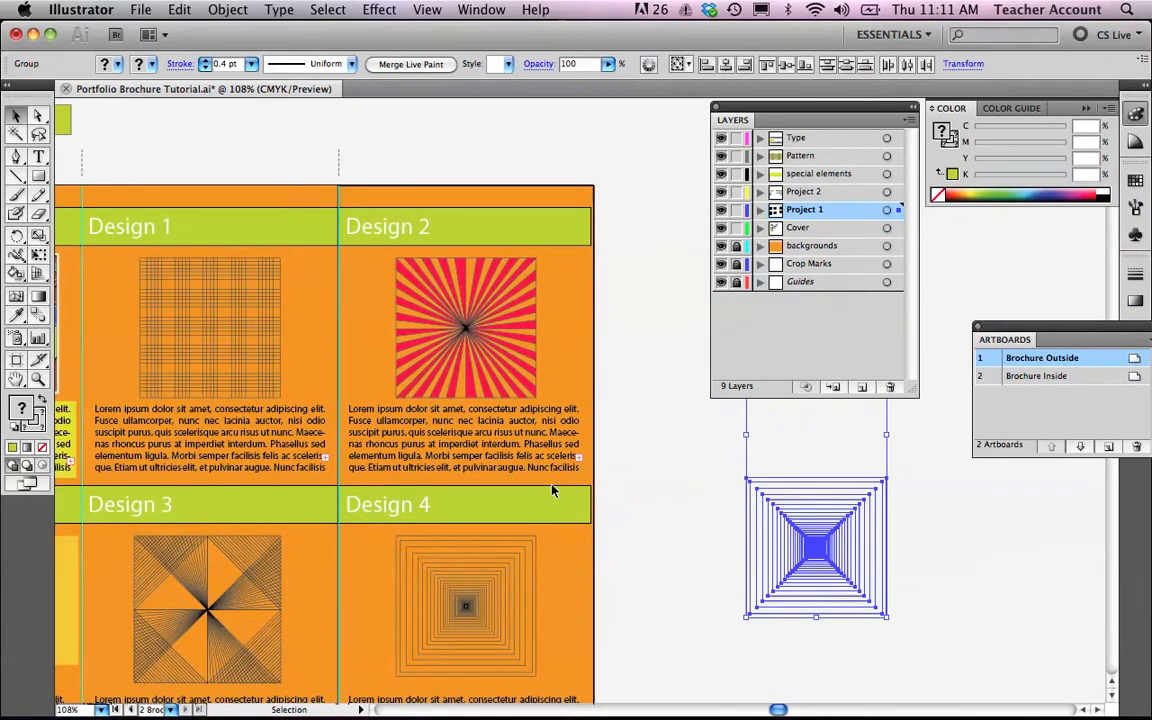
scroll(551, 490, "right", 1)
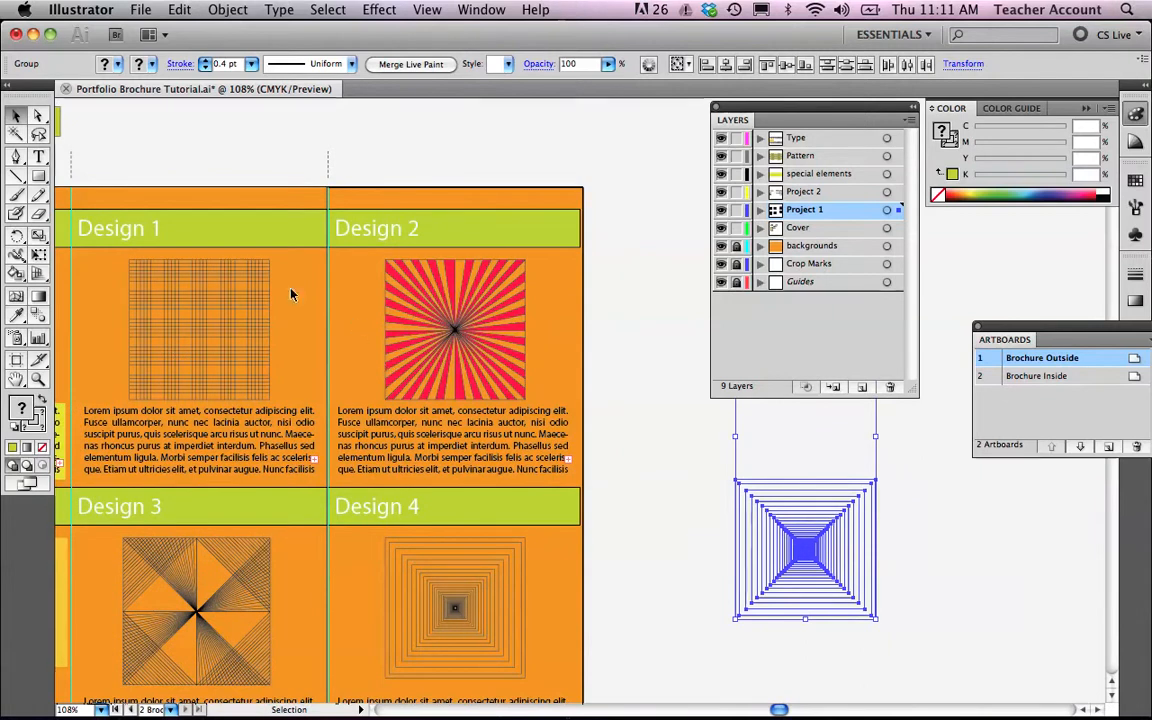
scroll(341, 290, "right", 16)
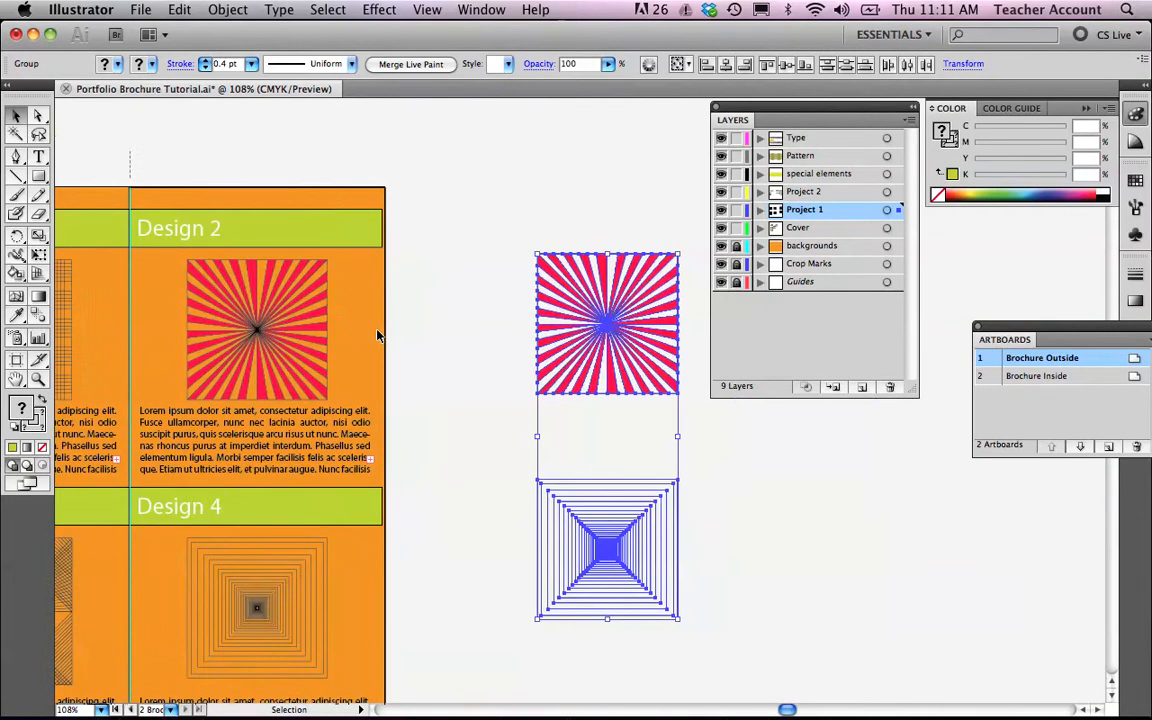
scroll(298, 335, "up", 1)
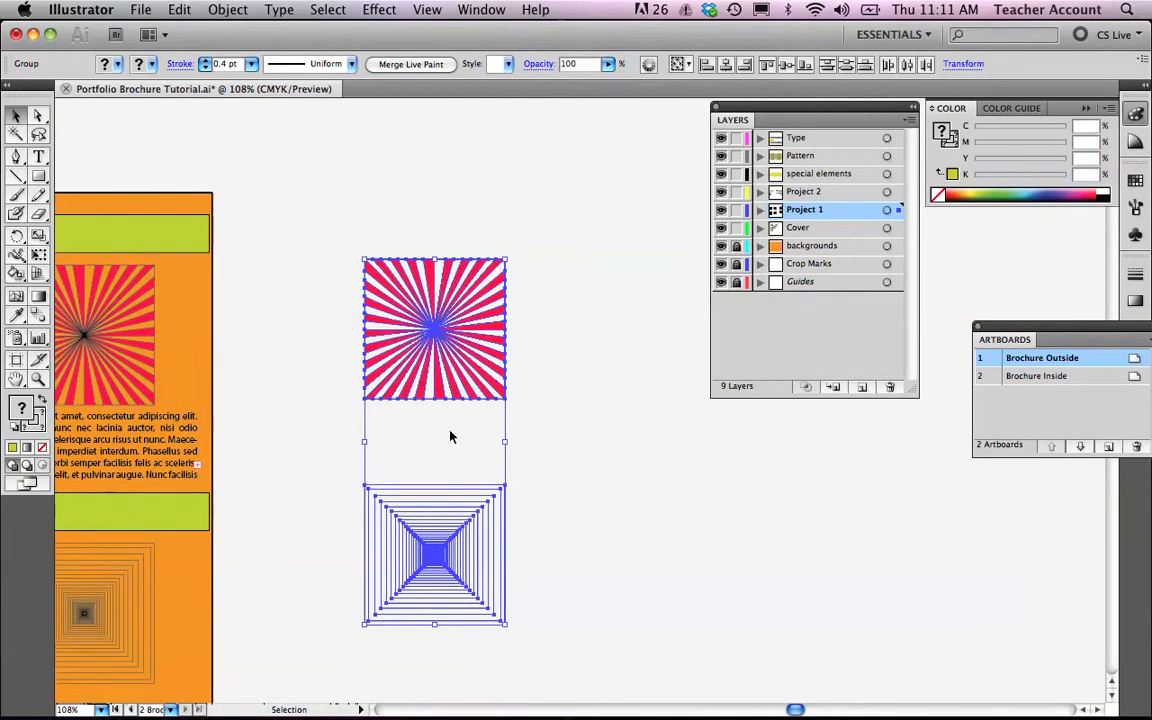
left_click(645, 343)
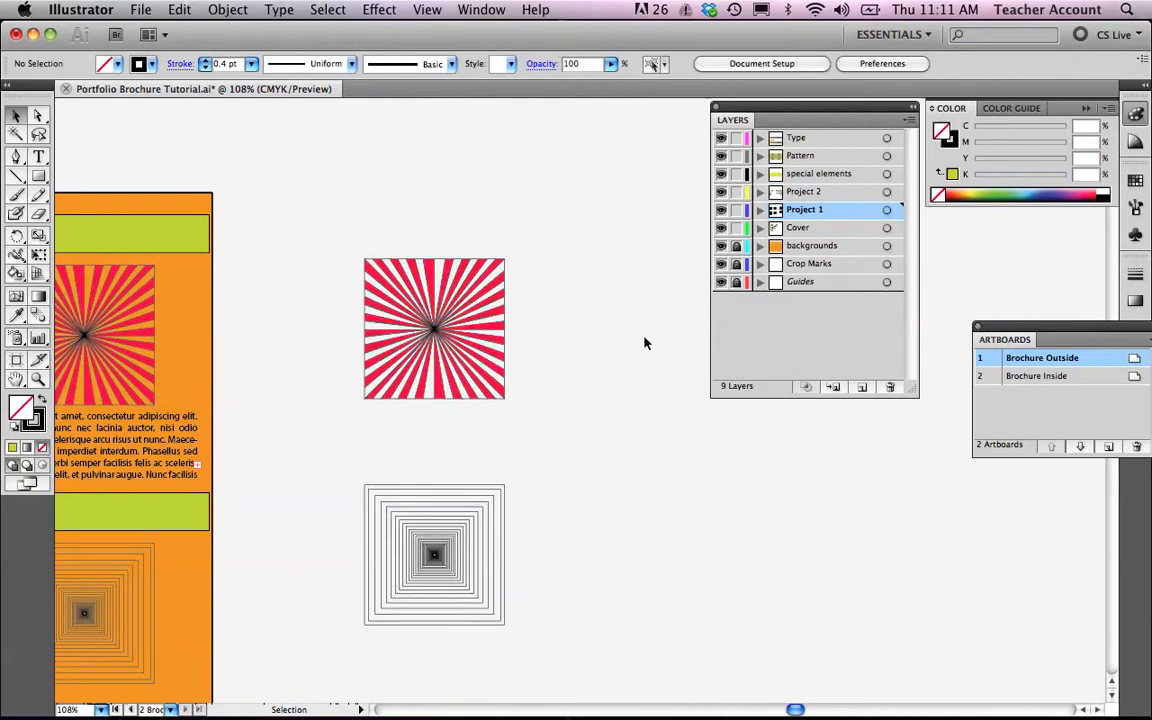
left_click(460, 537)
left_click_drag(316, 234, 581, 602)
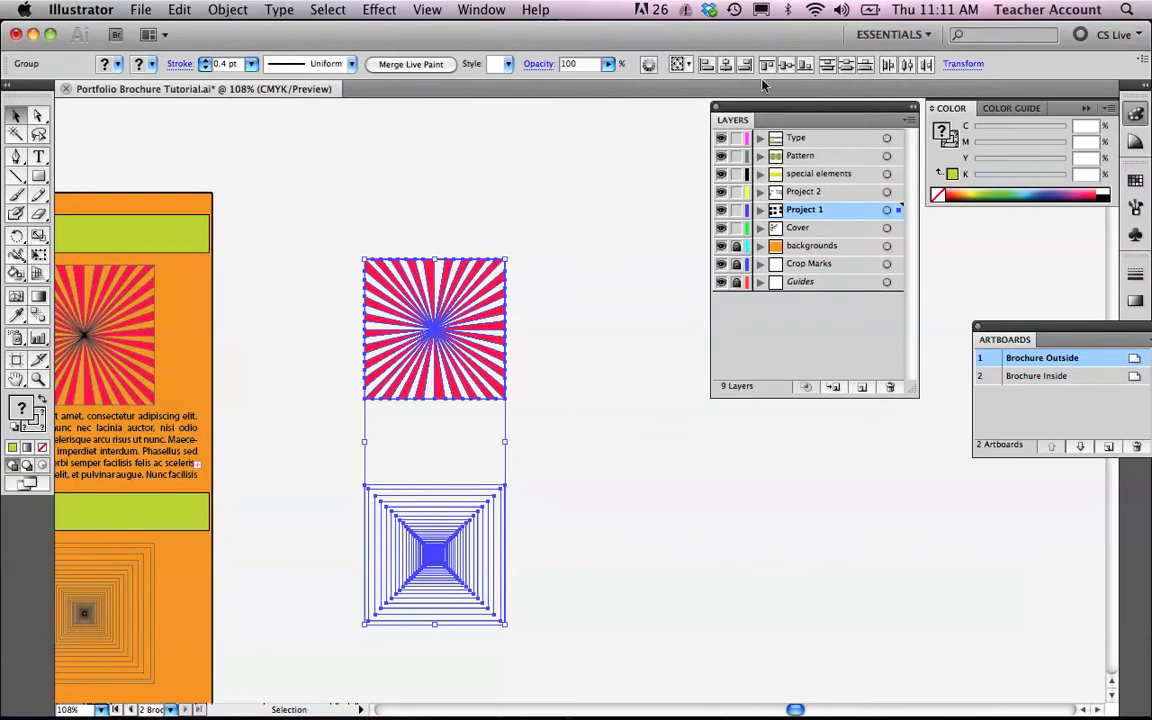
left_click(787, 66)
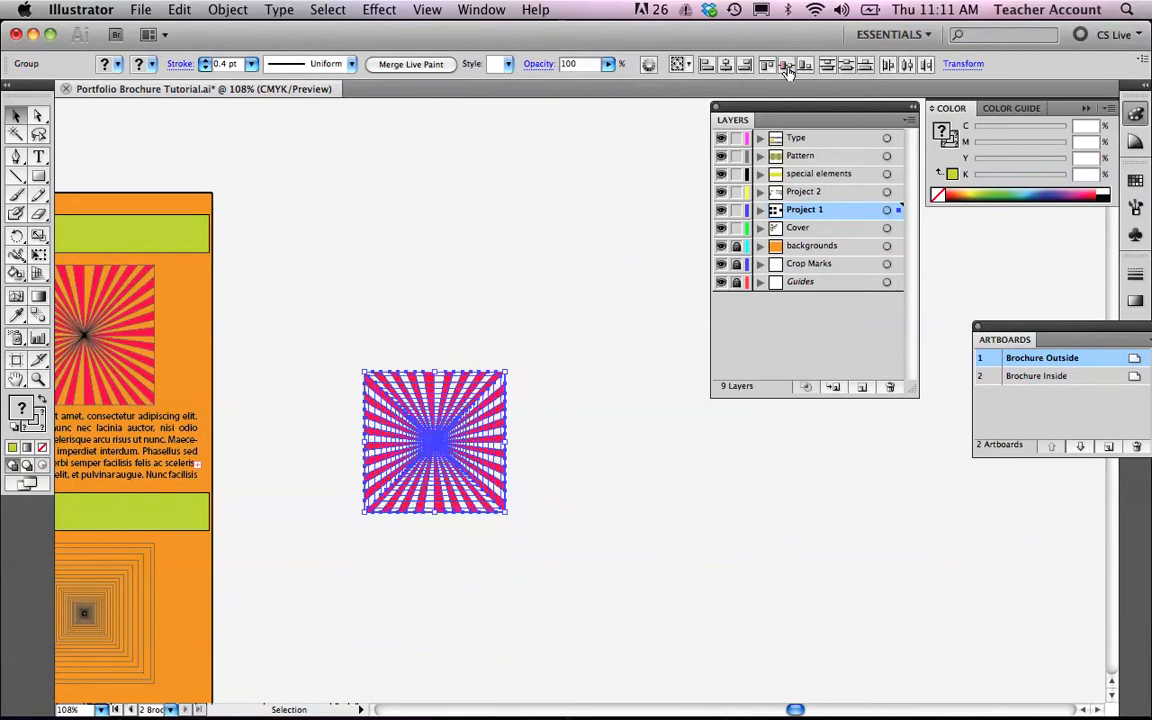
Move the concentric-squares copy beside the starburst copy and align both artworks along their tops.
left_click(390, 307)
left_click_drag(442, 470, 592, 468)
mouse_move(334, 334)
left_mouse_down()
mouse_move(661, 488)
mouse_move(668, 480)
left_mouse_up()
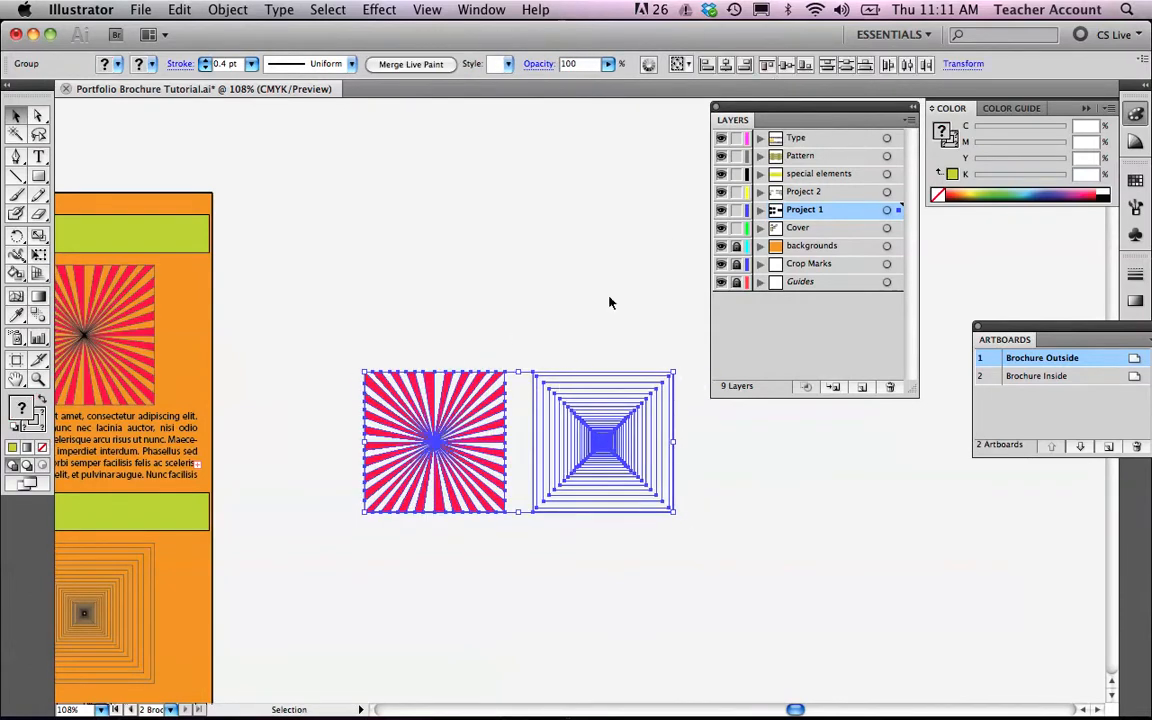
left_click(767, 65)
left_click(421, 565)
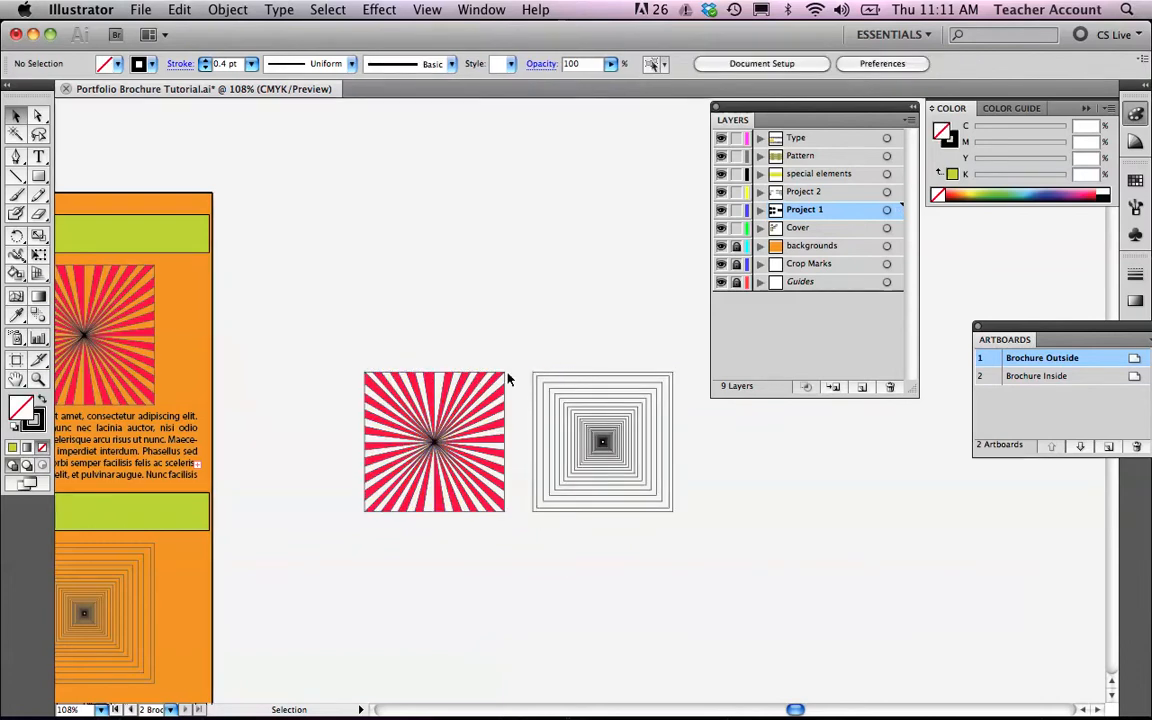
Select the Design 2 body text block and switch to Safari.
scroll(510, 537, "left", 5)
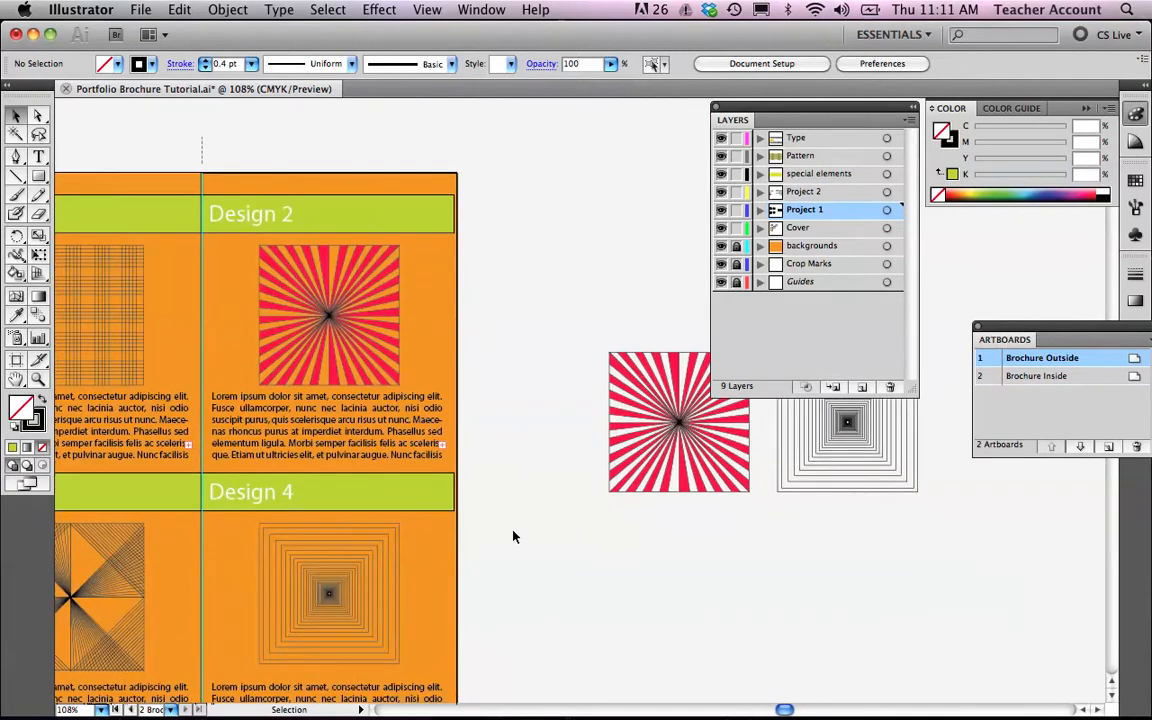
scroll(511, 537, "left", 4)
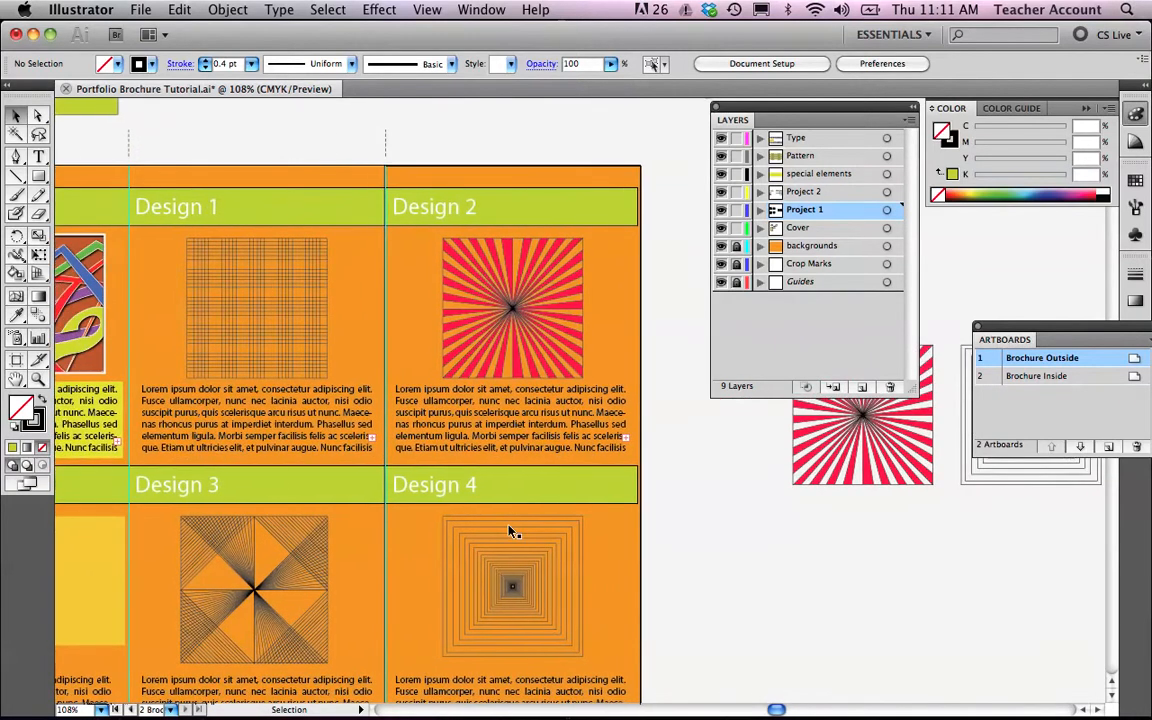
scroll(511, 537, "down", 1)
scroll(512, 537, "down", 1)
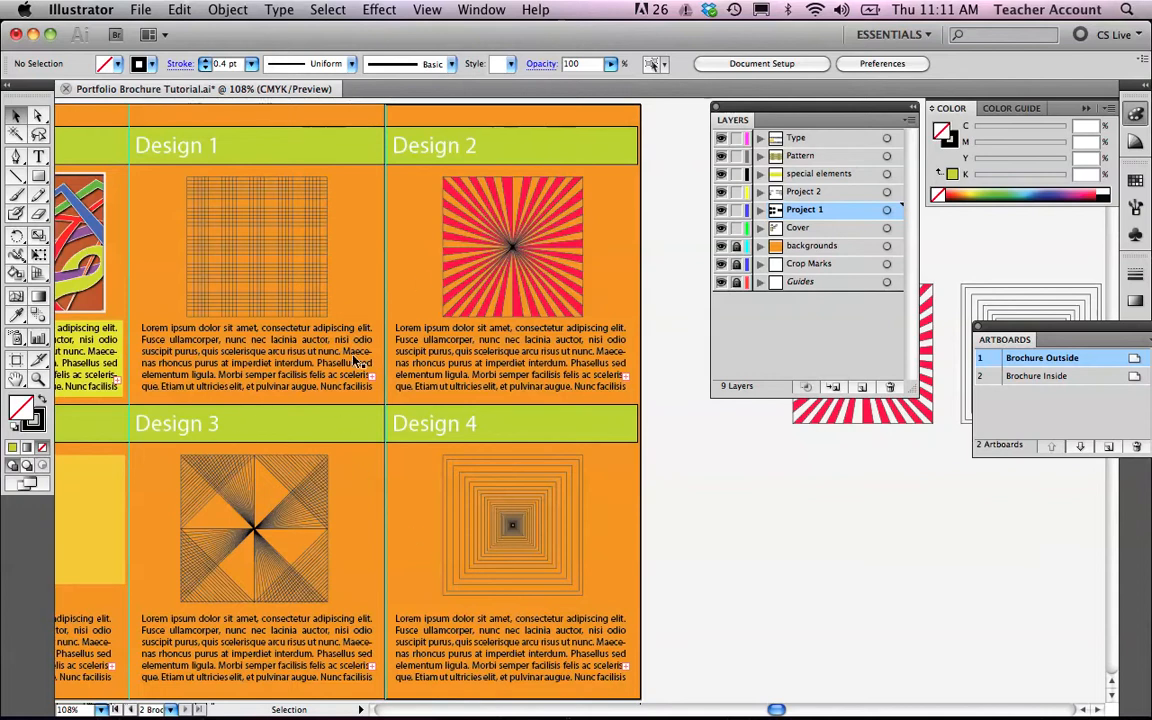
scroll(244, 527, "right", 7)
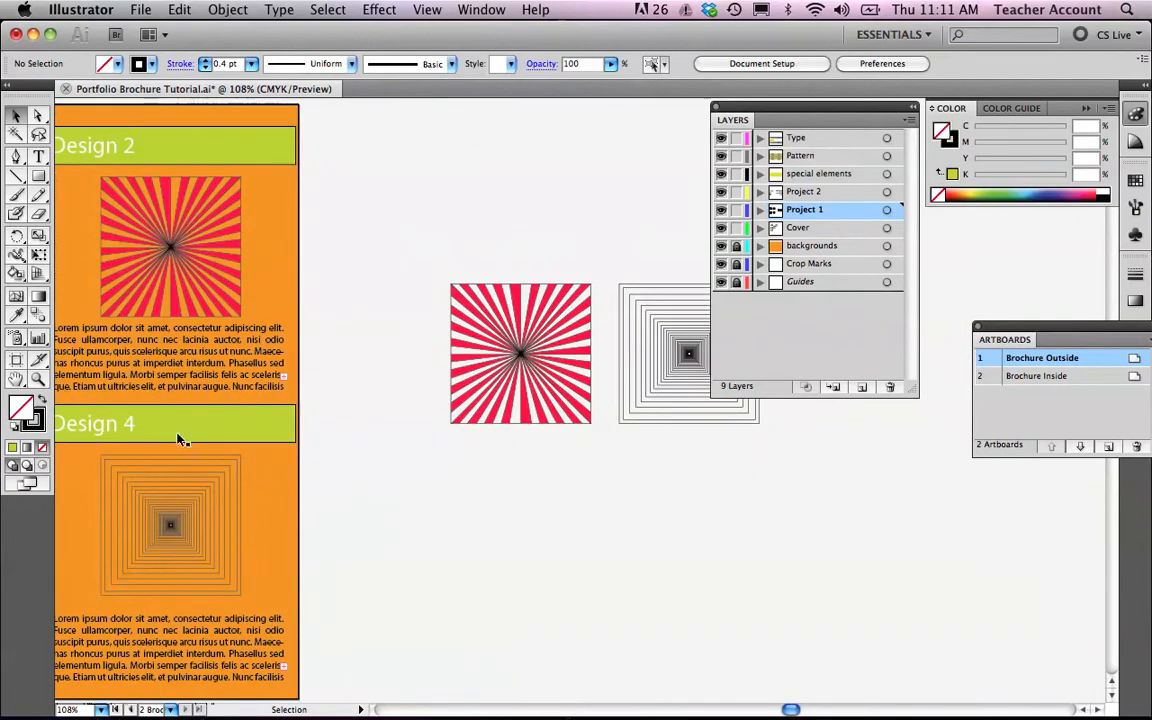
left_click(187, 366)
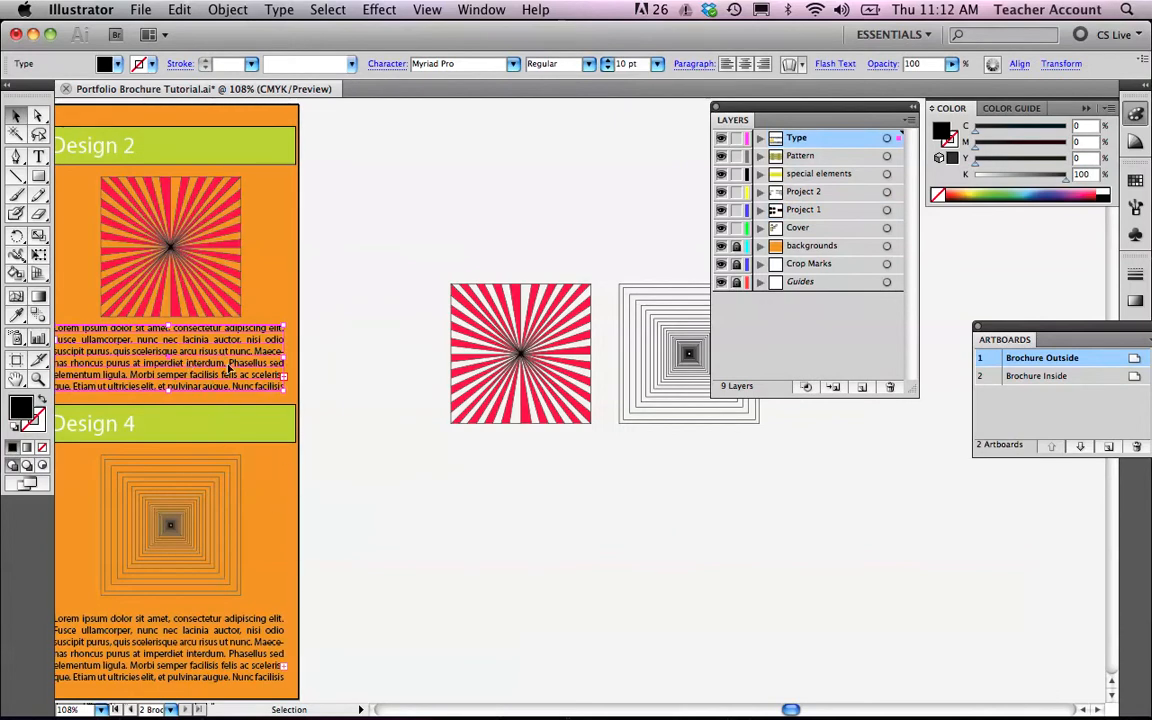
mouse_move(291, 712)
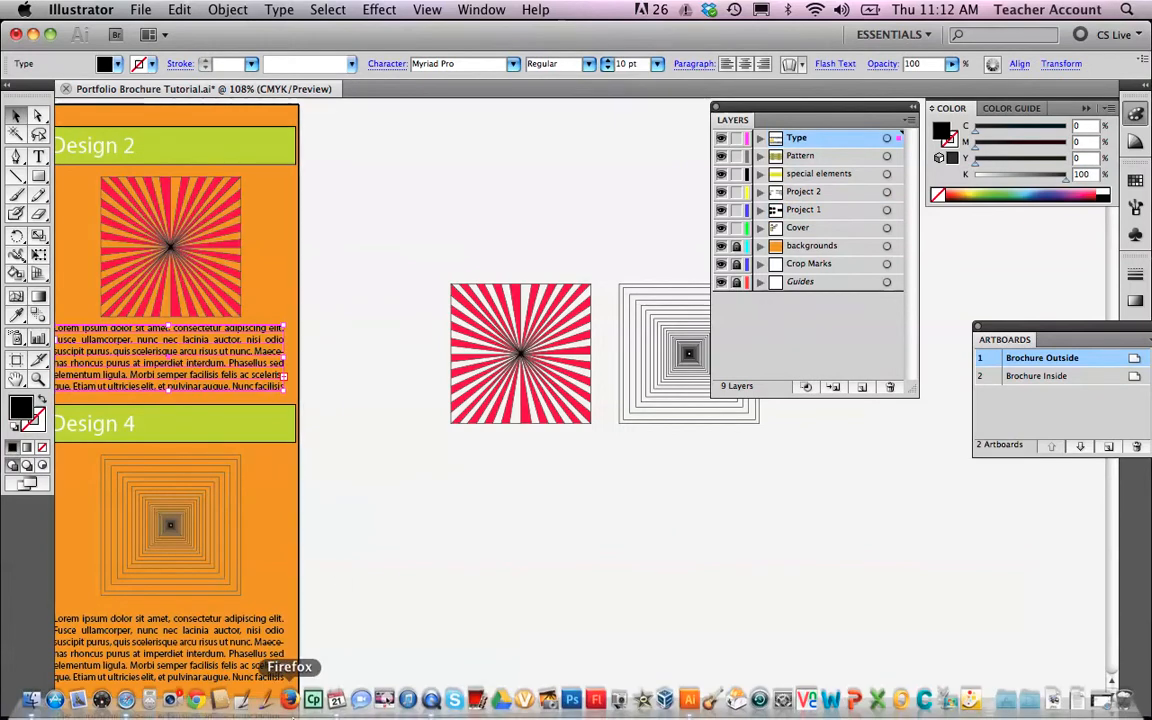
left_click(127, 703)
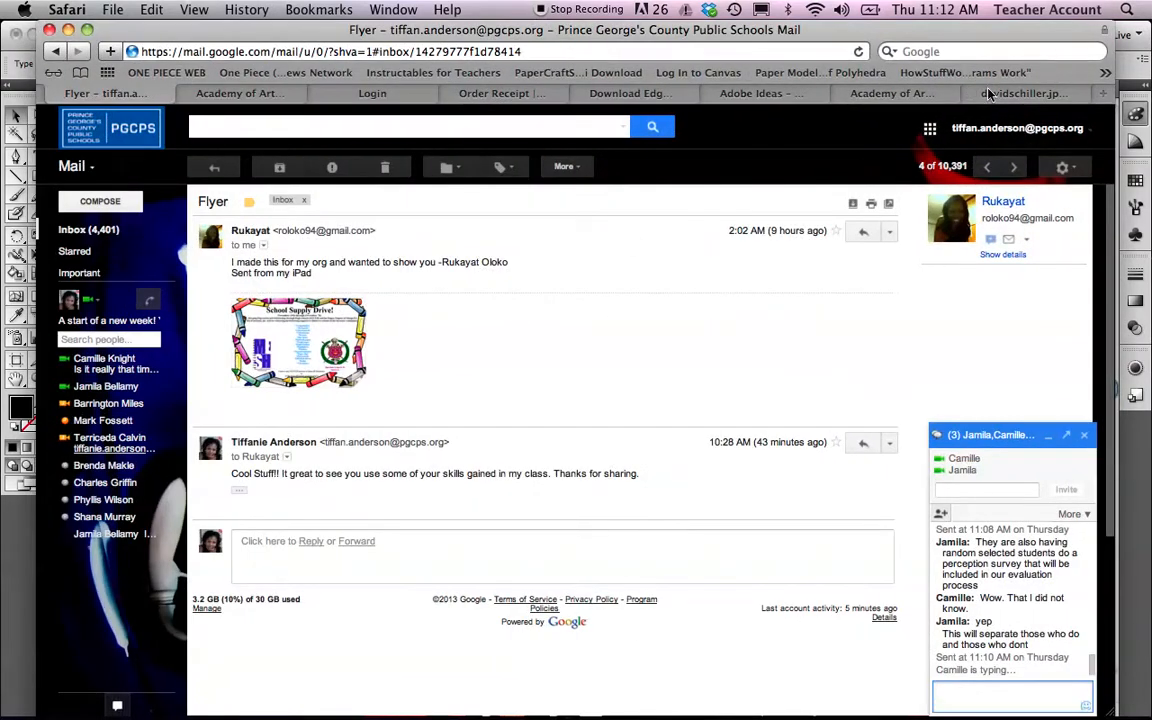
left_click(1020, 93)
left_click(133, 53)
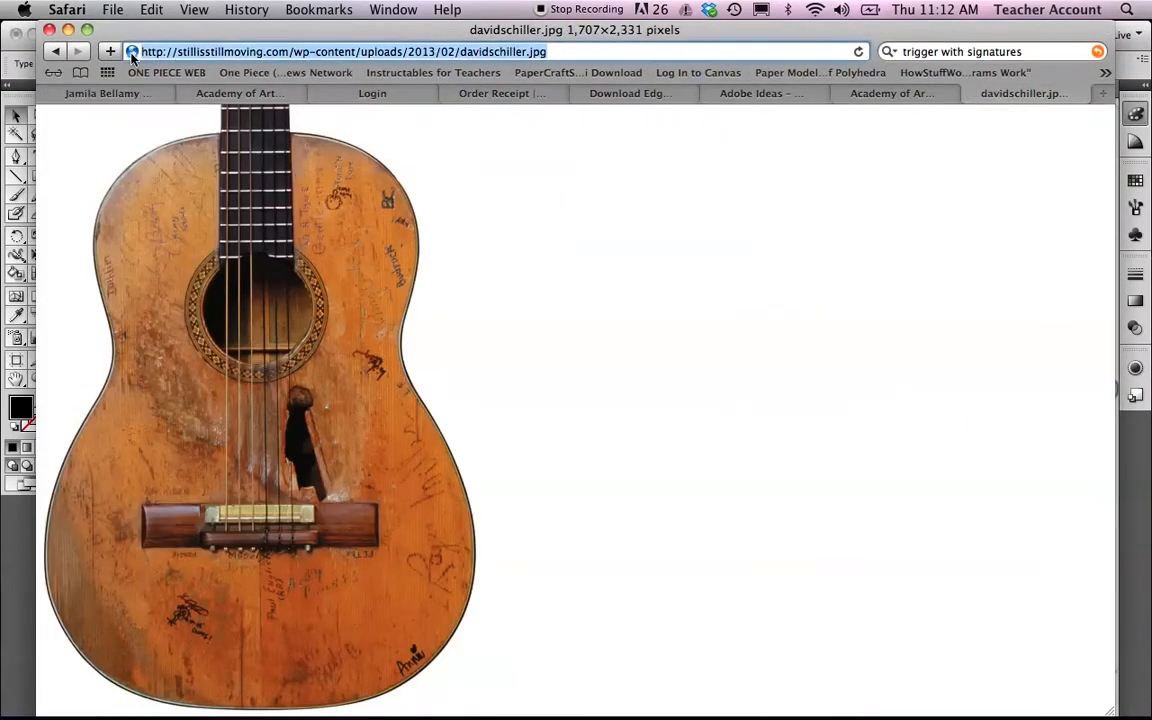
type("www.")
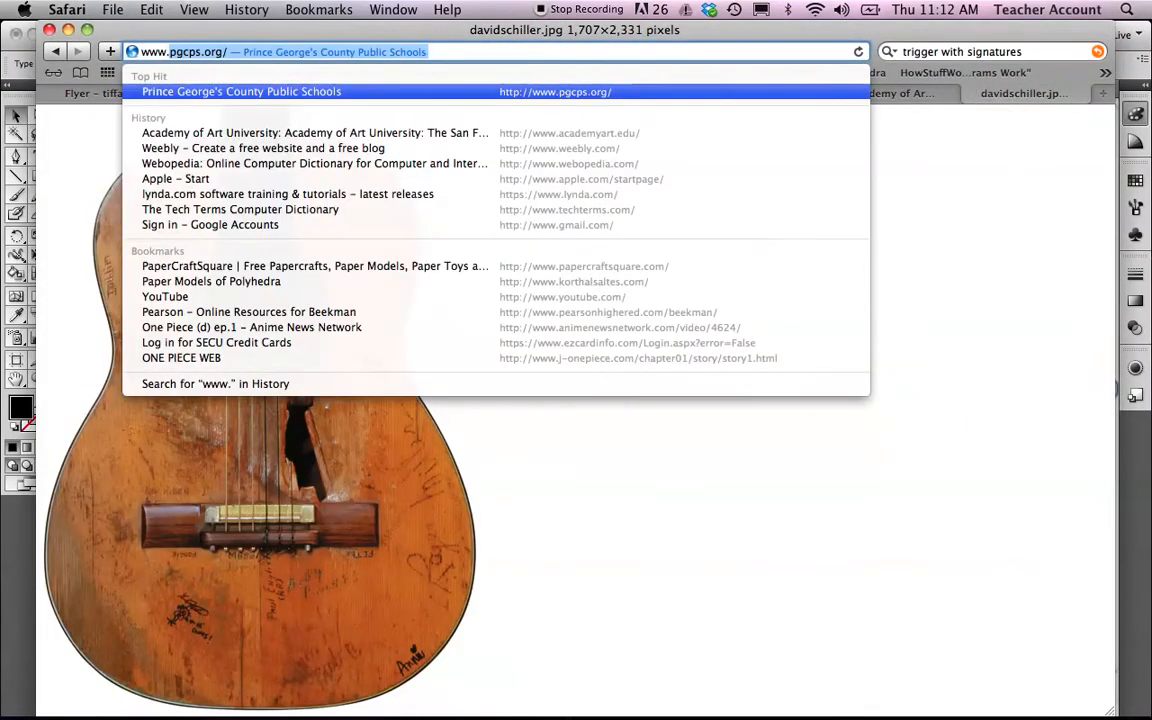
type("lips")
key("Return")
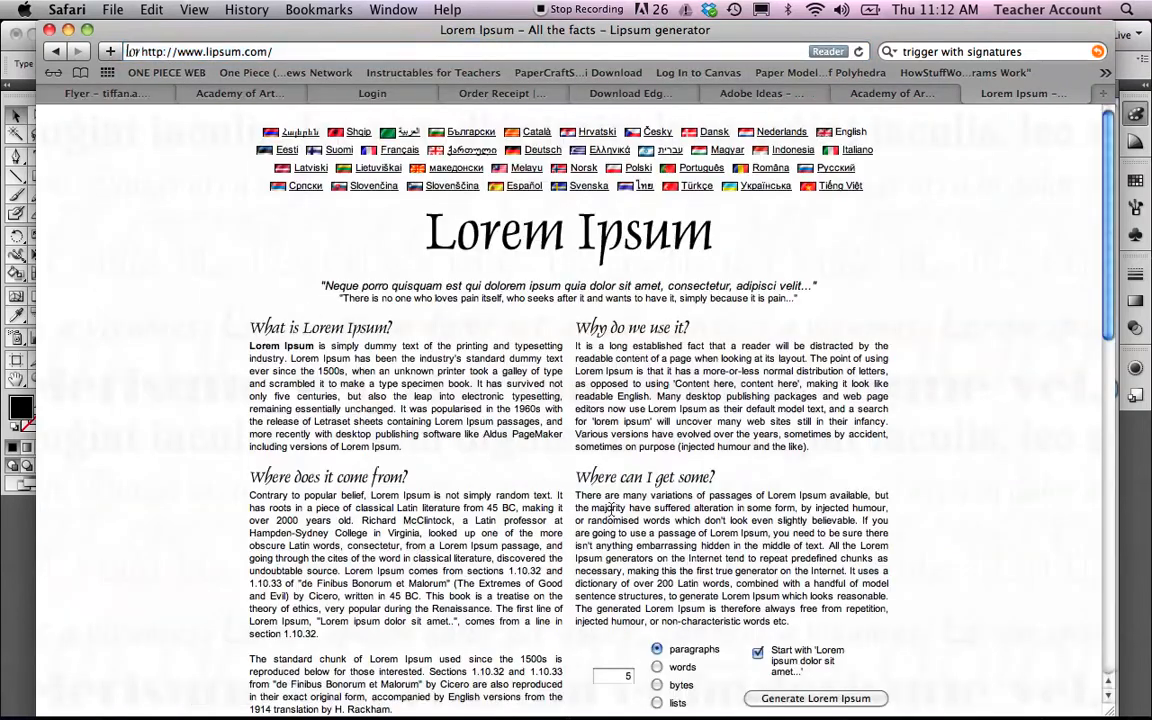
Generate 1 paragraph of Lorem Ipsum text starting with 'Lorem ipsum dolor sit amet'.
scroll(638, 530, "down", 3)
scroll(637, 532, "down", 3)
left_click(619, 561)
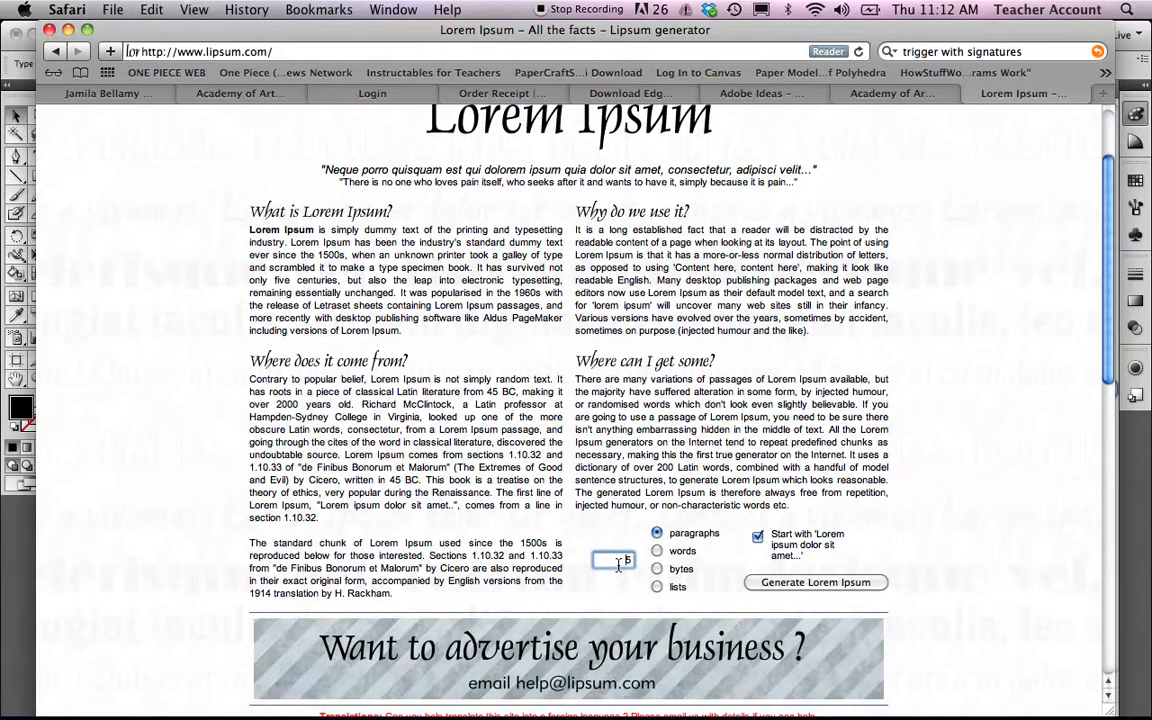
key("BackSpace")
type("1")
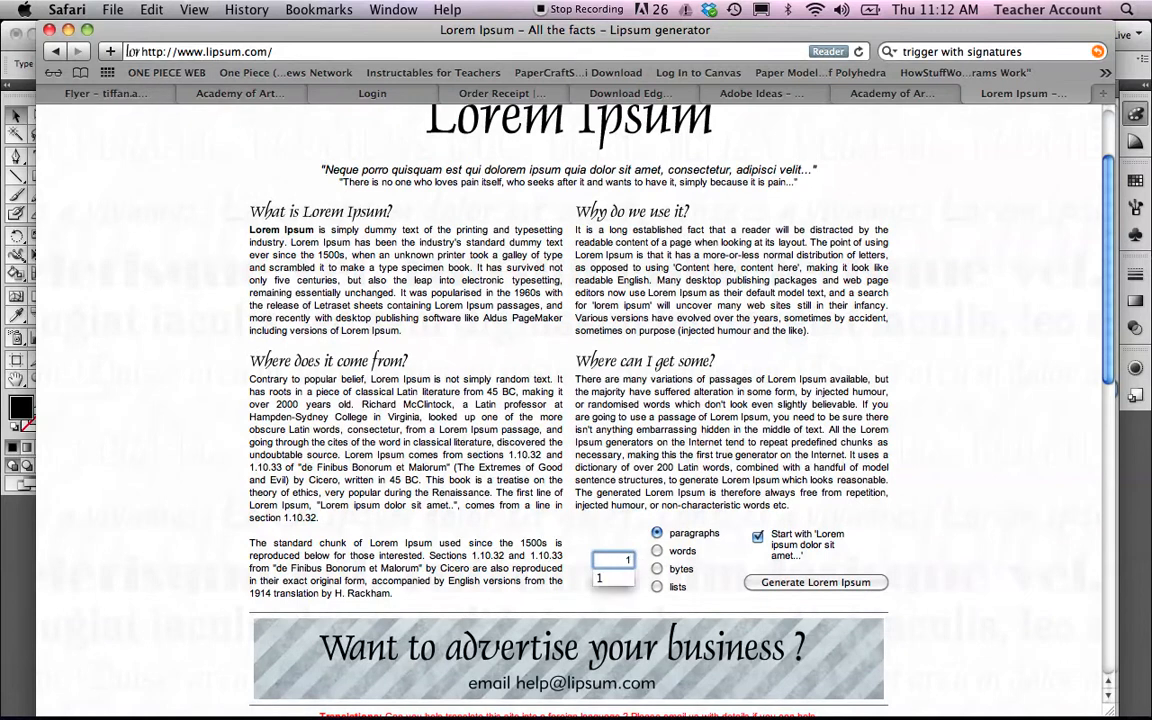
left_click(711, 590)
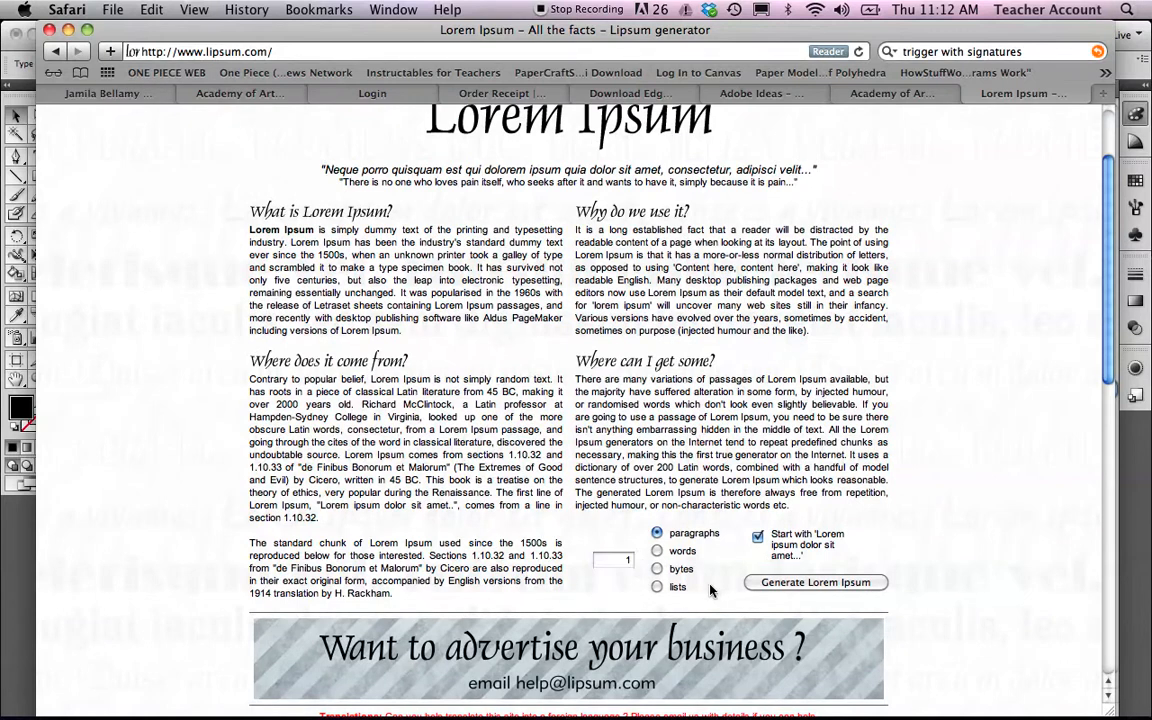
left_click(795, 583)
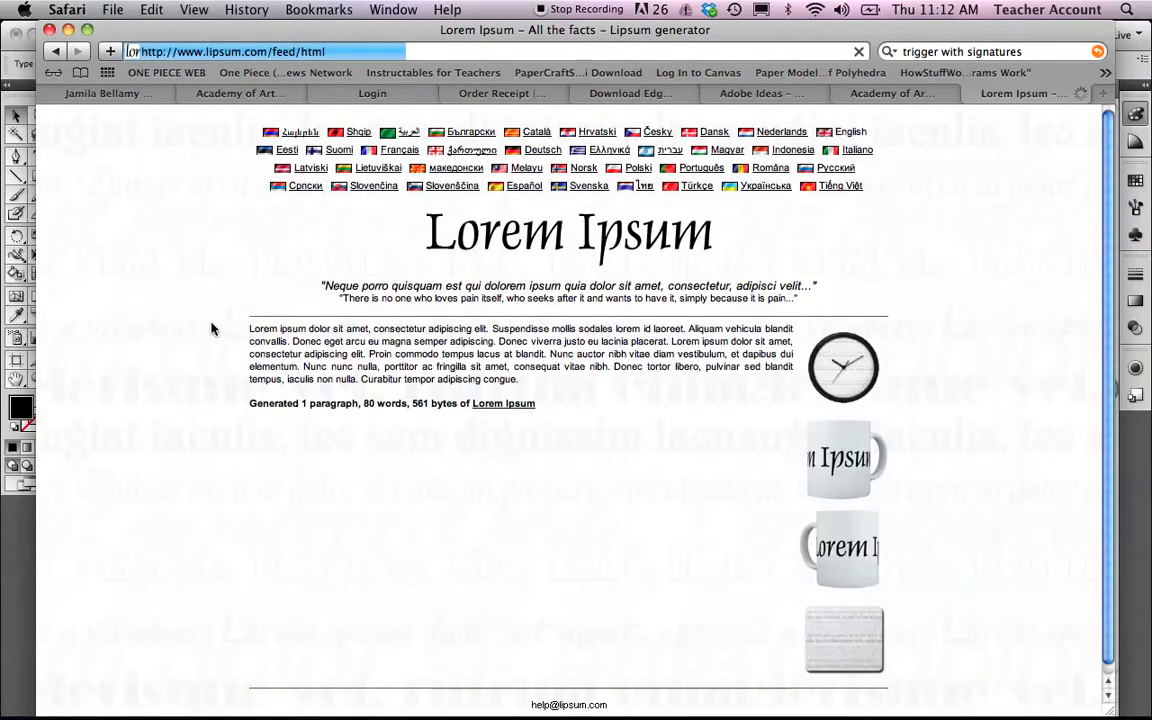
Copy the generated Lorem Ipsum paragraph and minimize the browser window.
left_click_drag(249, 332, 521, 381)
left_click(397, 347)
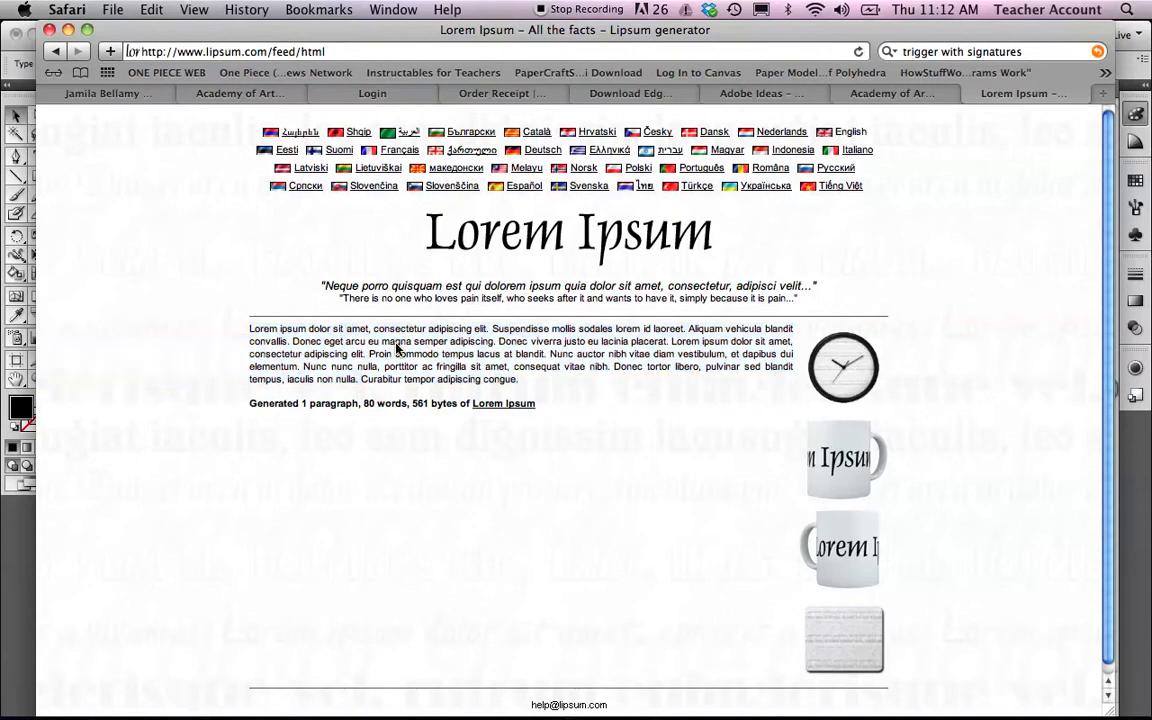
left_click_drag(246, 329, 450, 380)
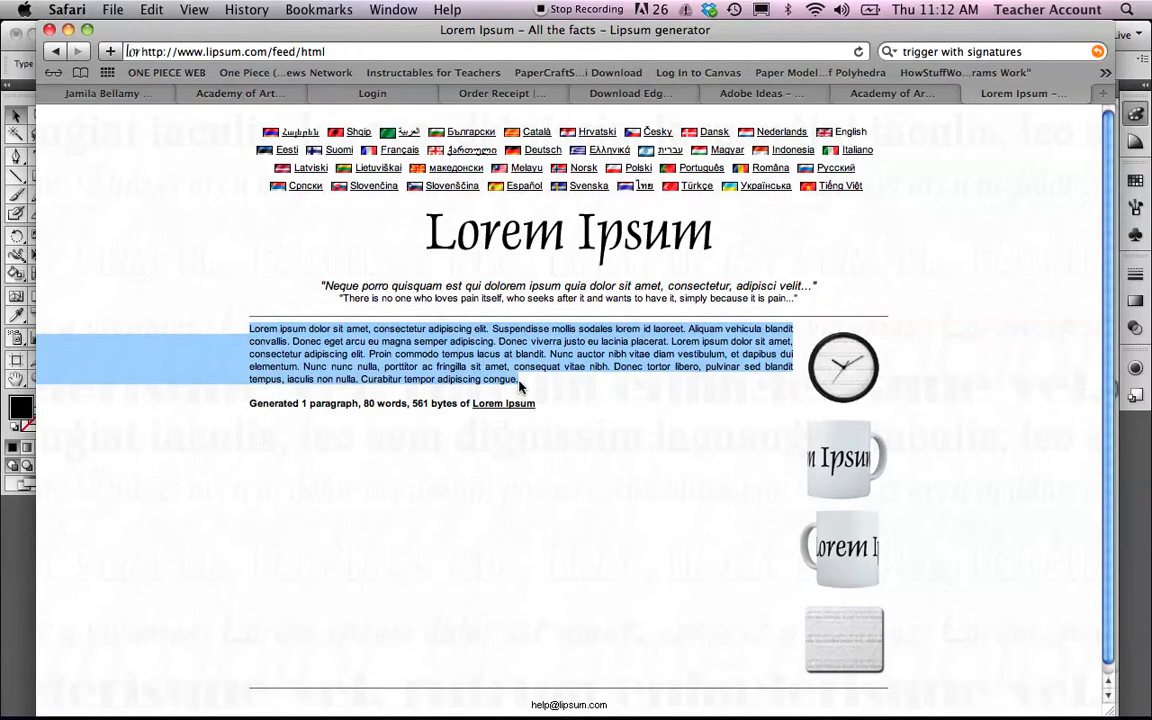
right_click(468, 348)
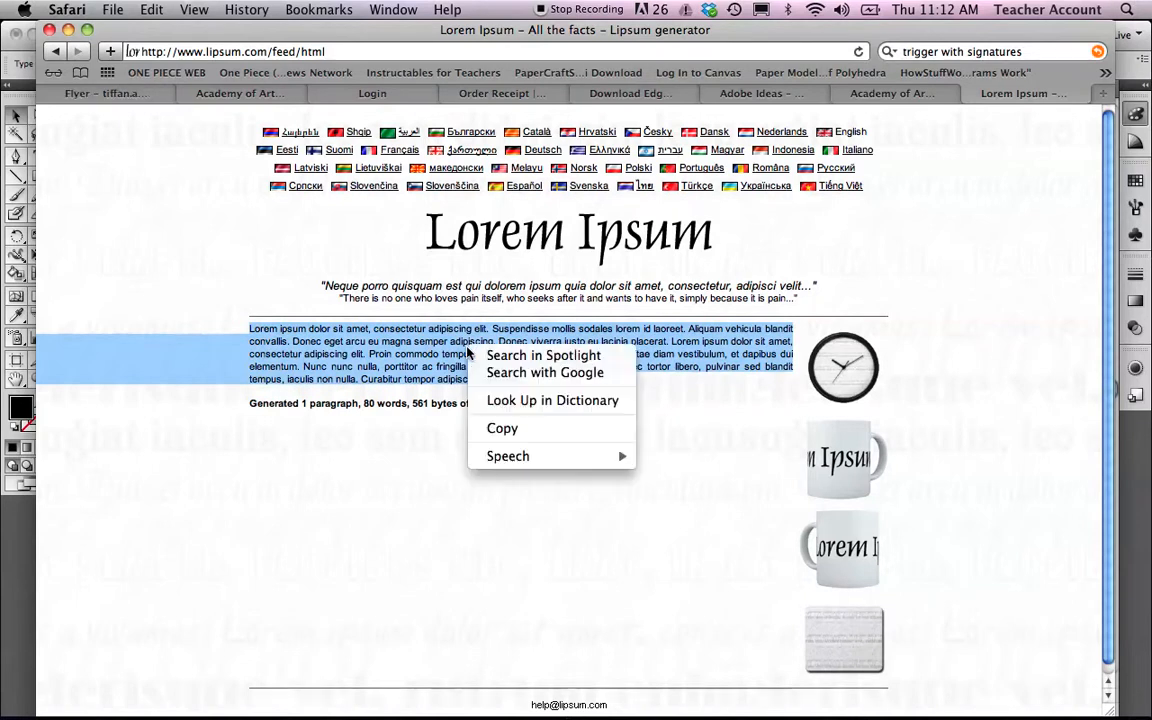
left_click(511, 434)
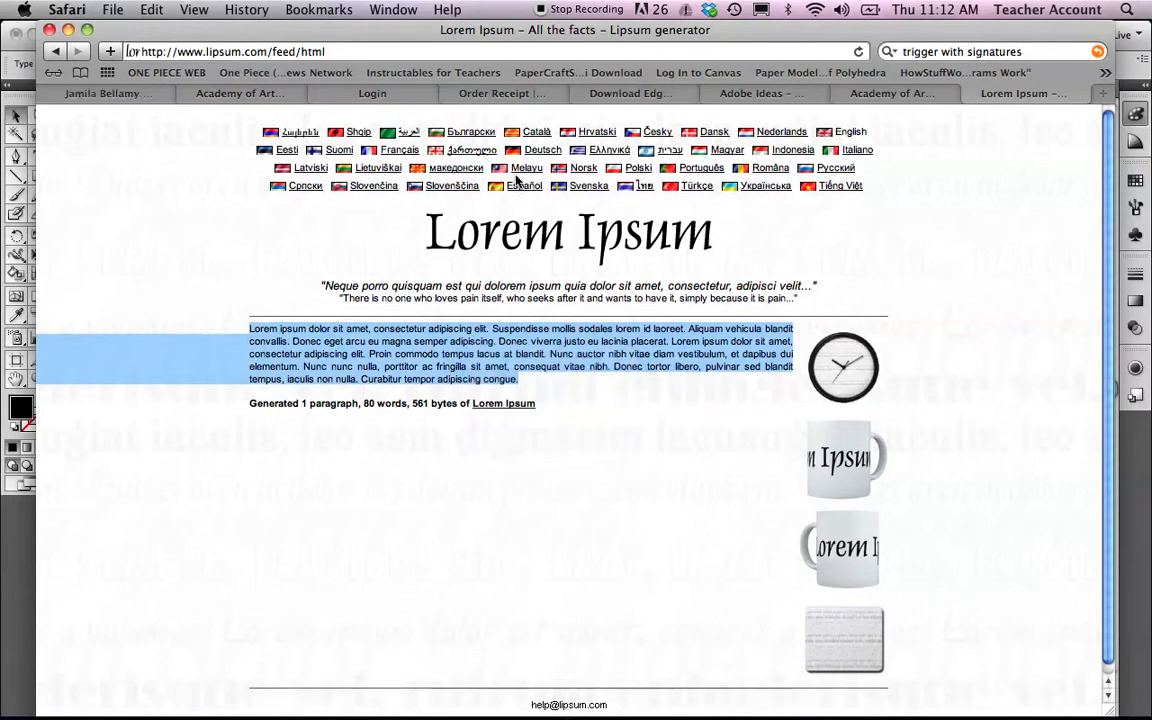
left_click(68, 30)
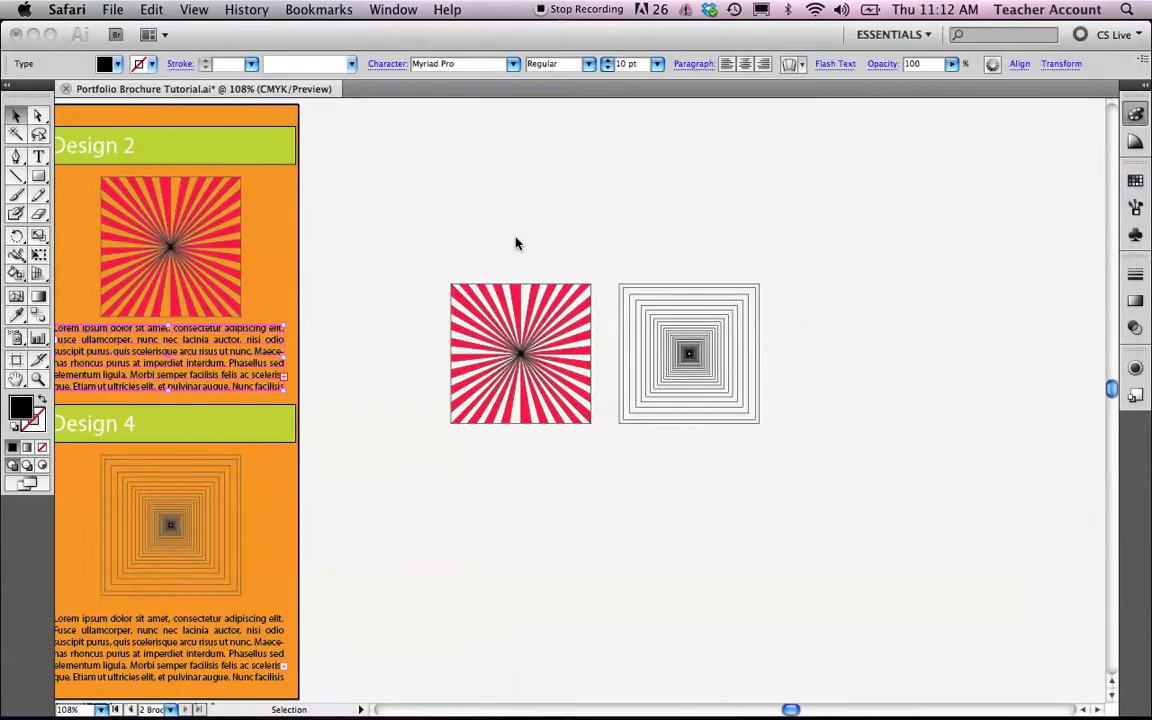
Draw a wide rectangle on the pasteboard below the two copied artworks.
left_click(42, 180)
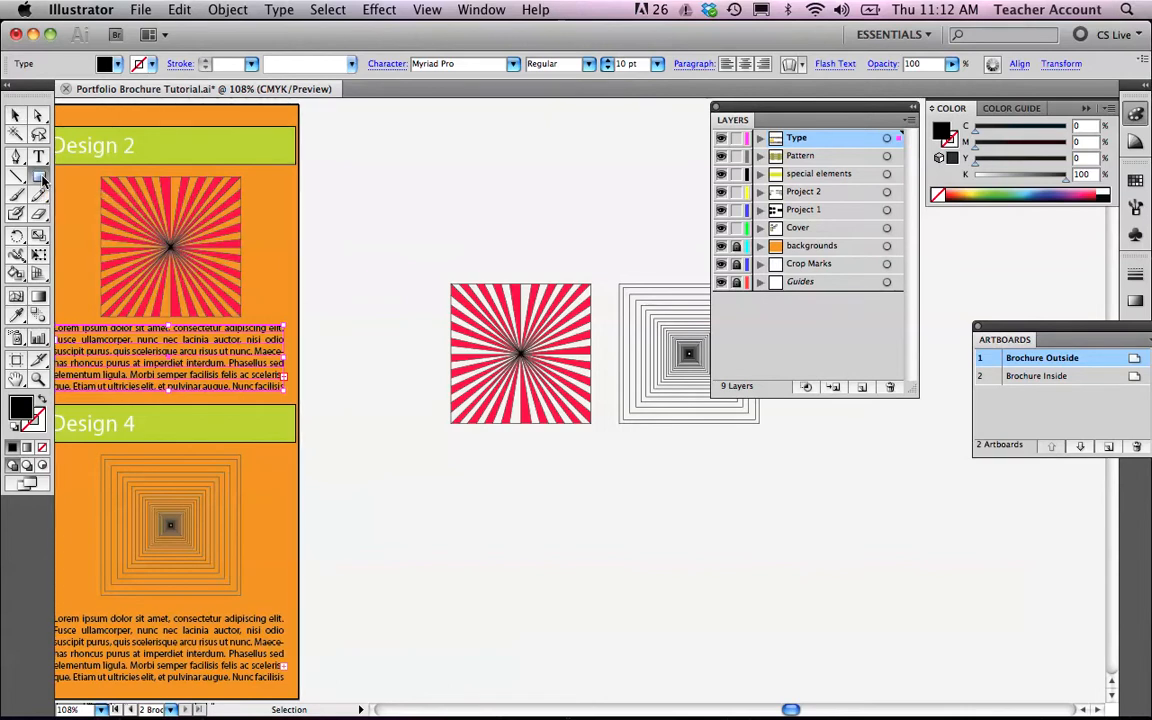
left_click(38, 159)
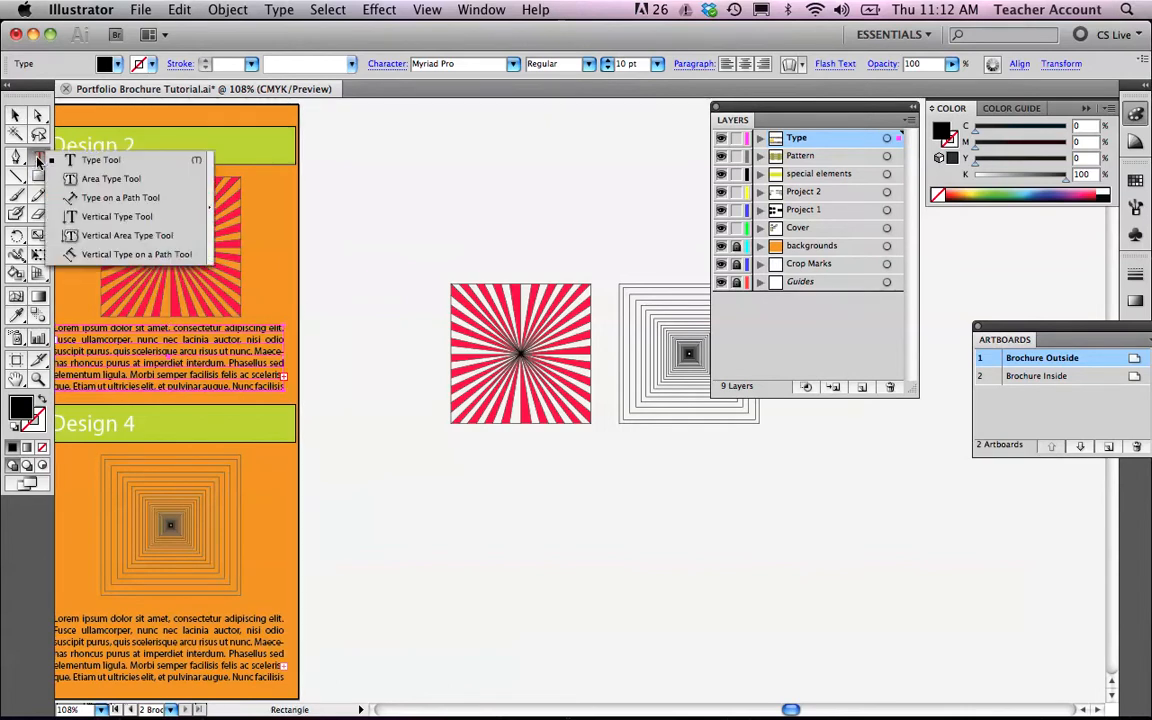
left_click(100, 178)
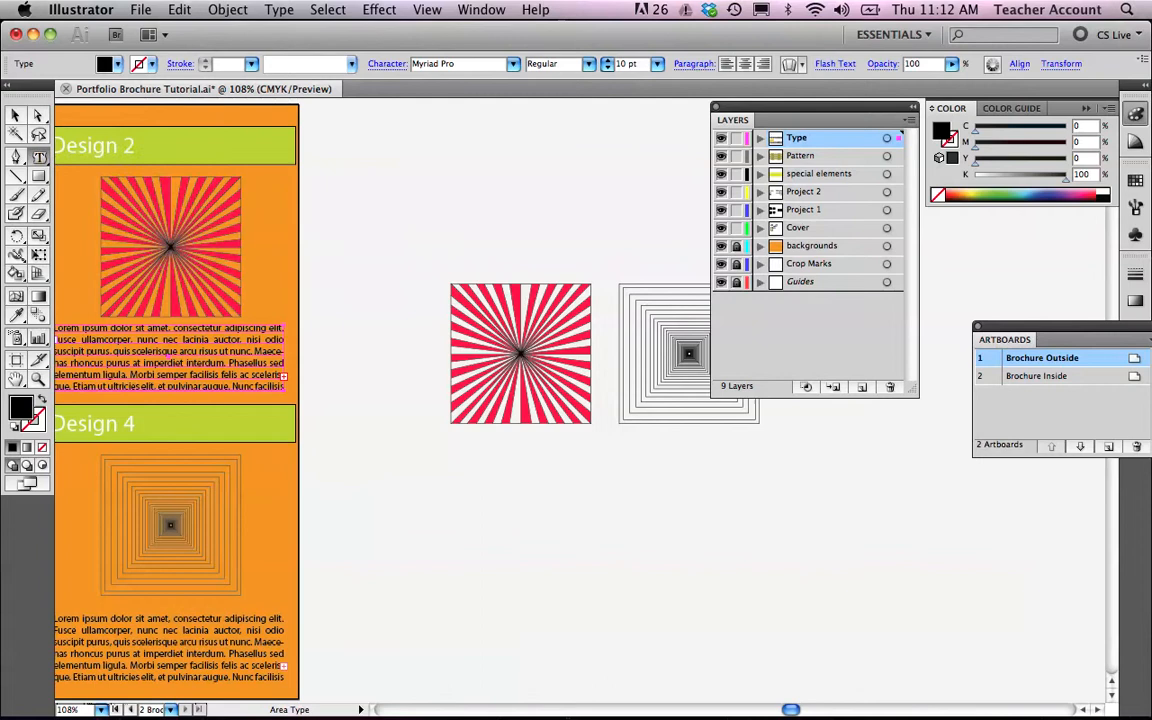
left_click(40, 178)
left_click_drag(401, 460, 717, 579)
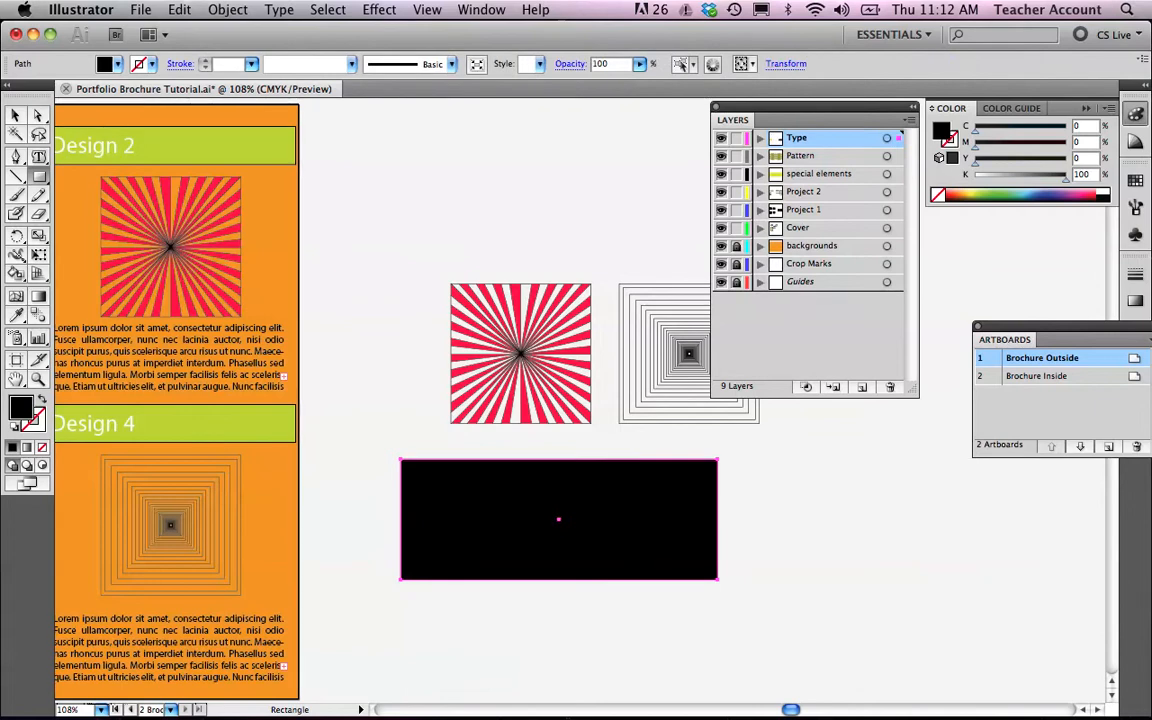
Turn the rectangle into an area type box, paste the Lorem Ipsum paragraph into it, and widen the box.
left_click(38, 158)
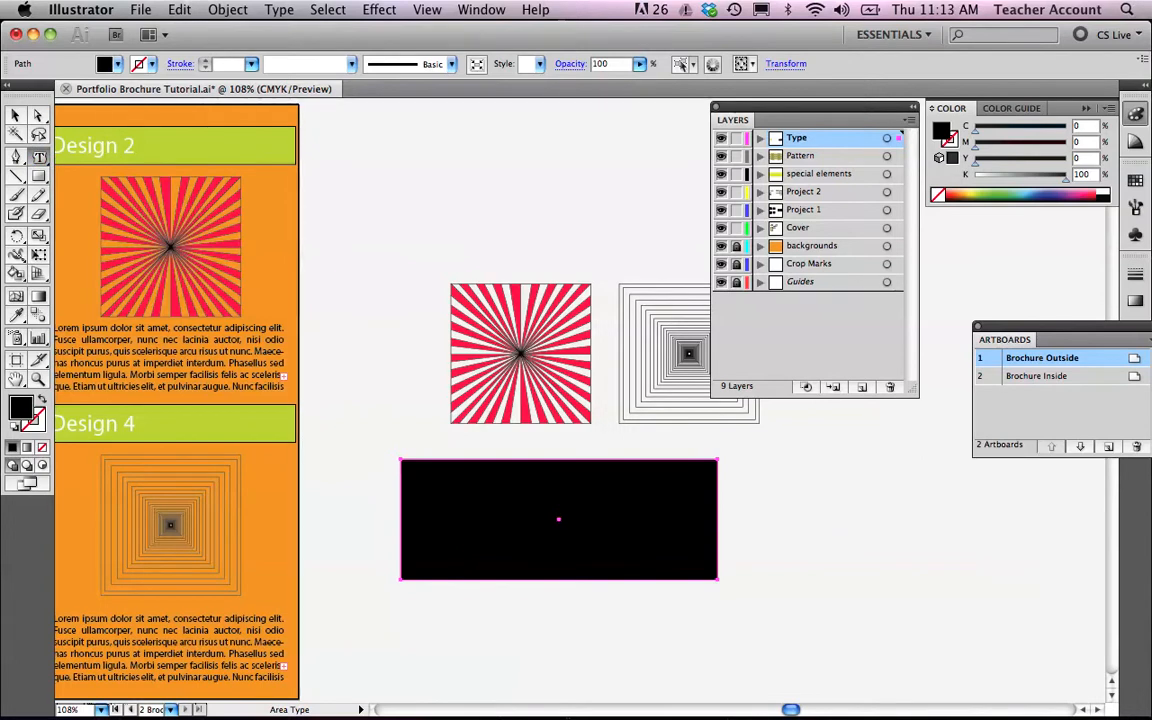
left_click(512, 489)
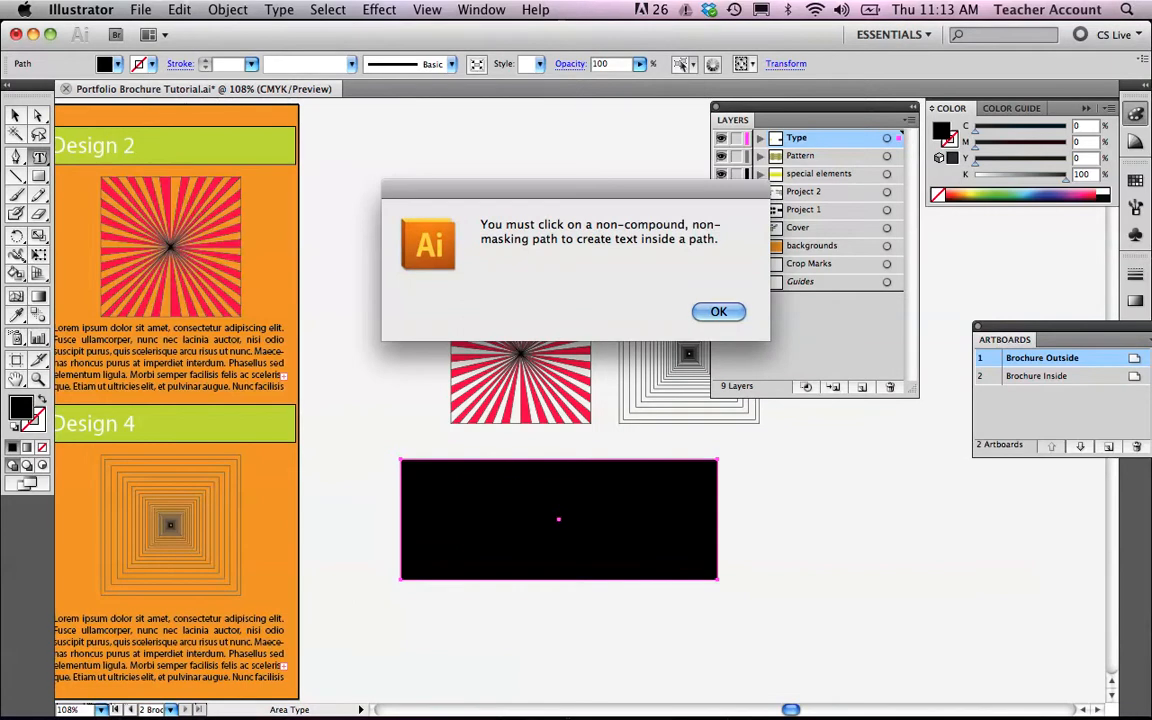
left_click(718, 312)
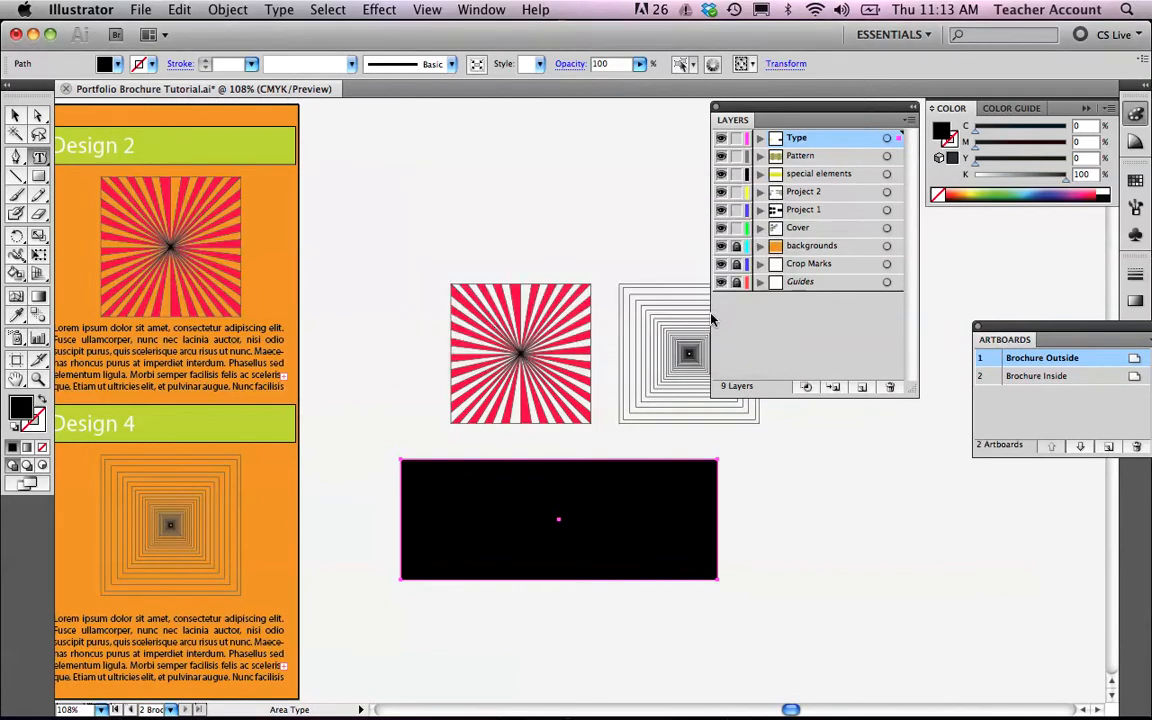
left_click(403, 461)
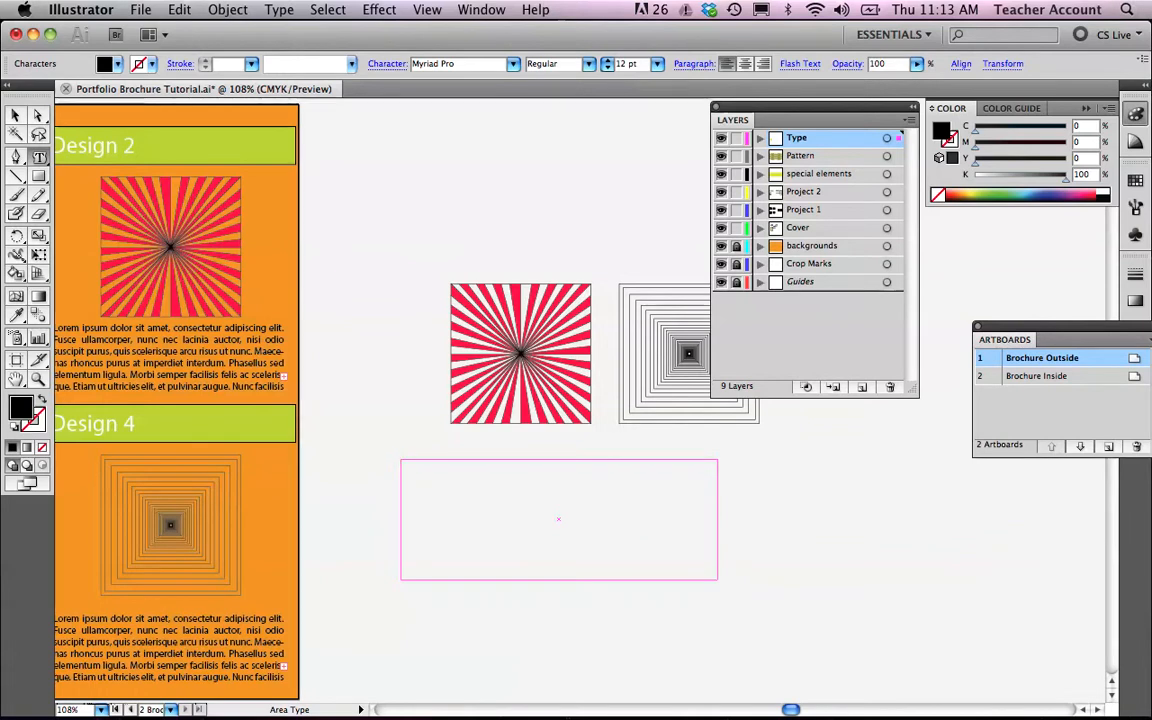
key("super+v")
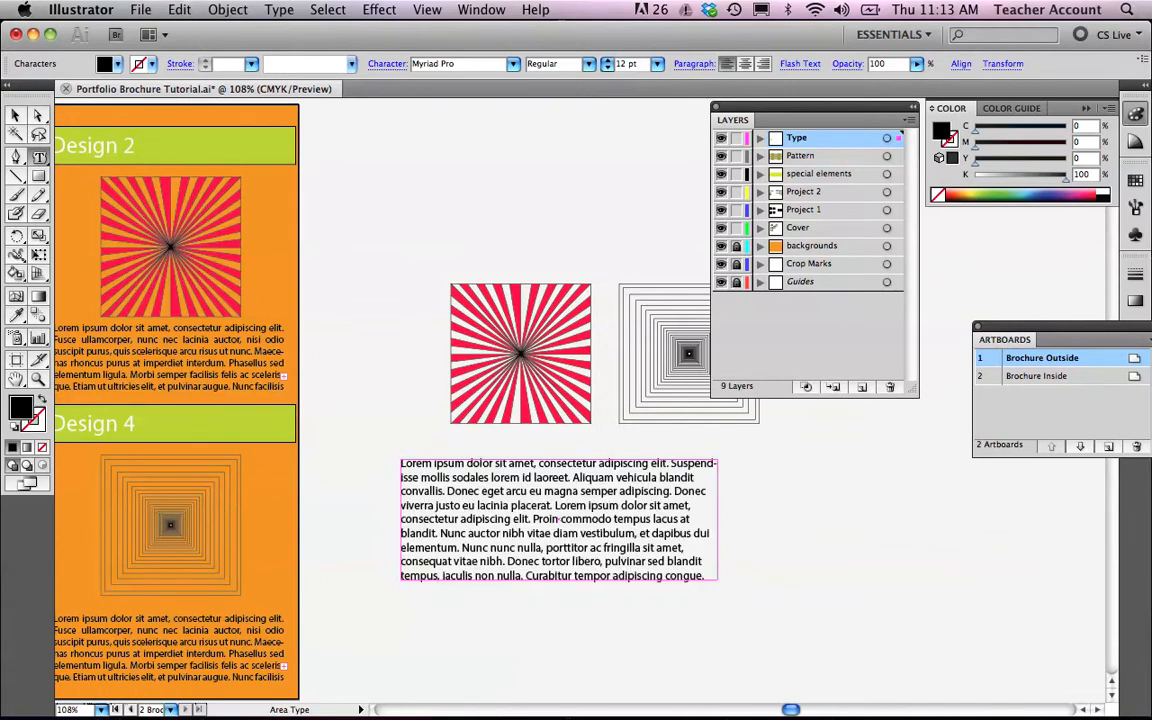
key("Escape")
left_click_drag(720, 580, 809, 589)
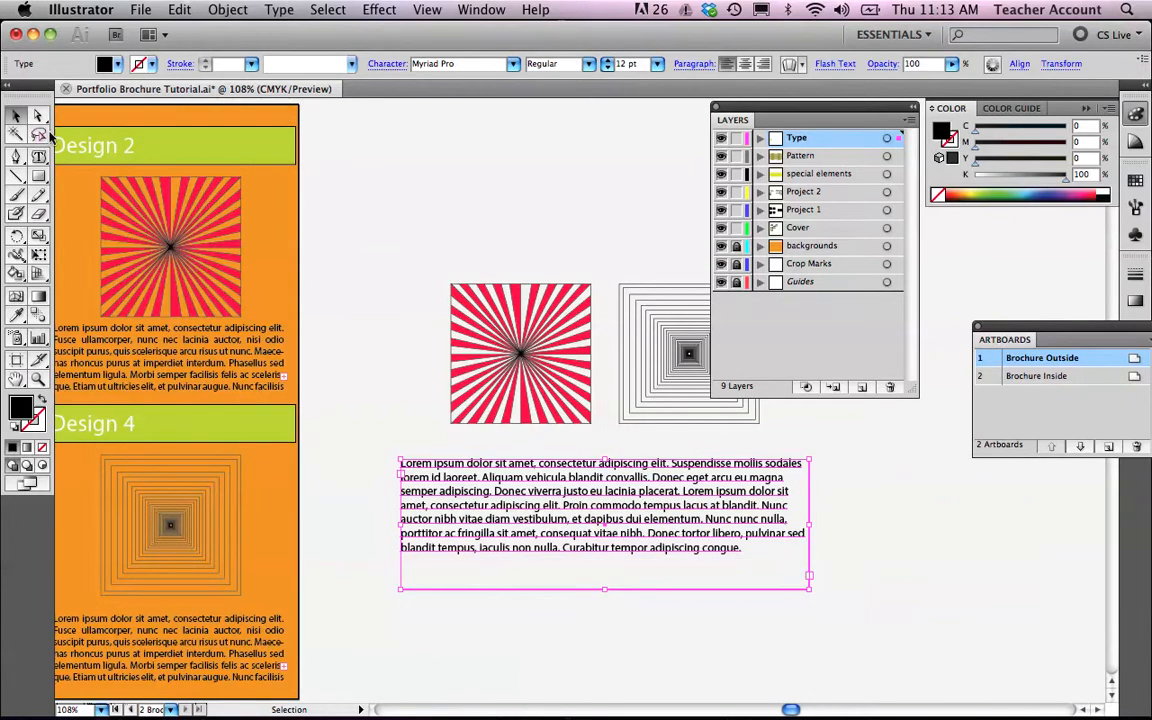
Move the Design 2 heading onto the pasteboard above the artworks and colour it pink, CE2958.
left_click(86, 131)
left_click_drag(85, 130, 471, 178)
double_click(20, 407)
left_click(518, 228)
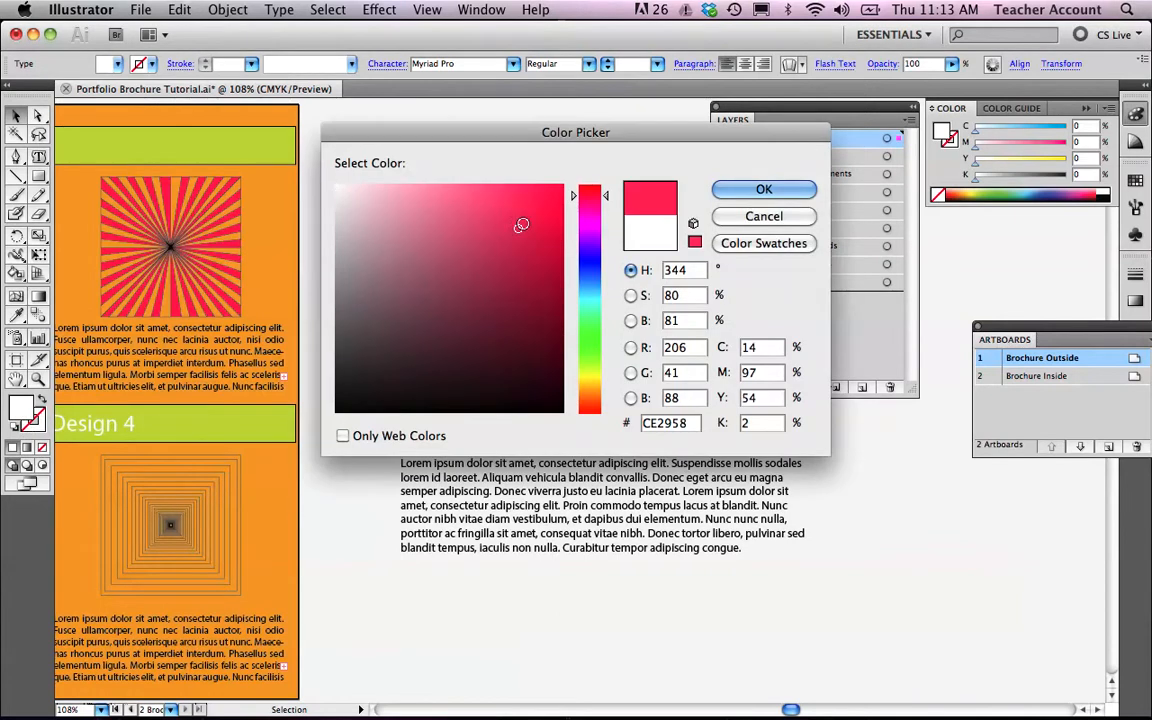
left_click(764, 190)
Shift the Lorem Ipsum text box left and scale the Design 2 heading up to a large size.
mouse_move(423, 179)
left_mouse_down()
mouse_move(434, 167)
mouse_move(425, 182)
left_mouse_up()
left_click_drag(446, 493, 393, 490)
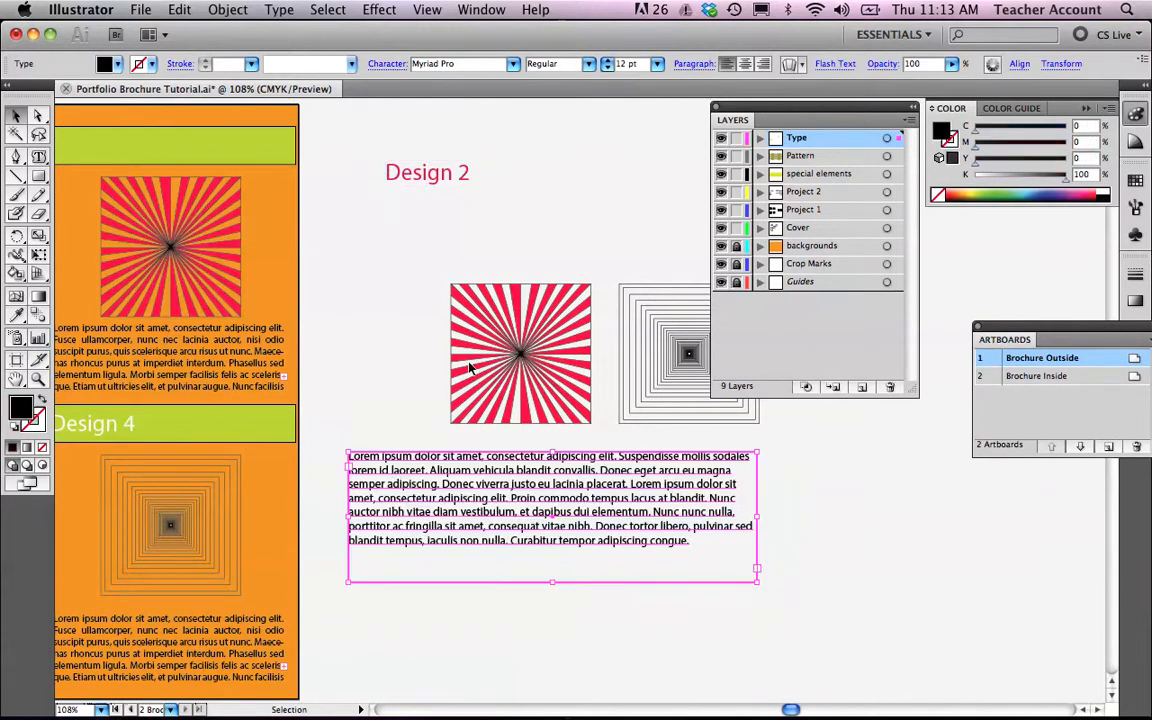
left_click(455, 175)
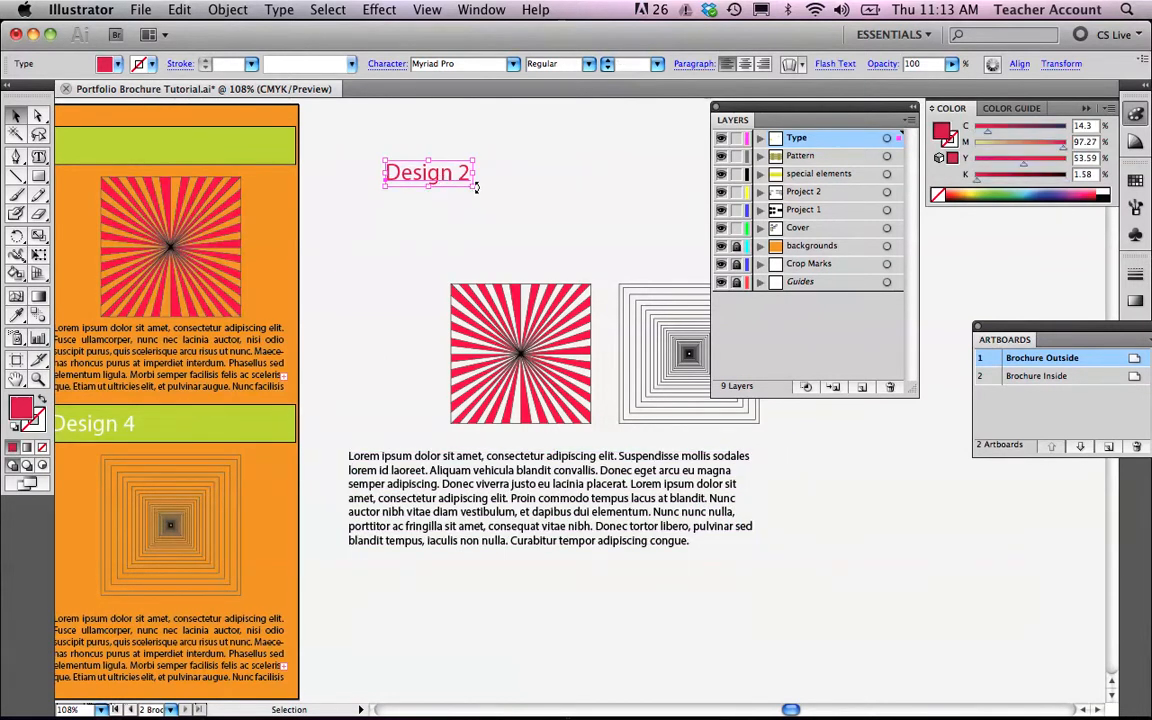
left_click_drag(471, 187, 617, 238)
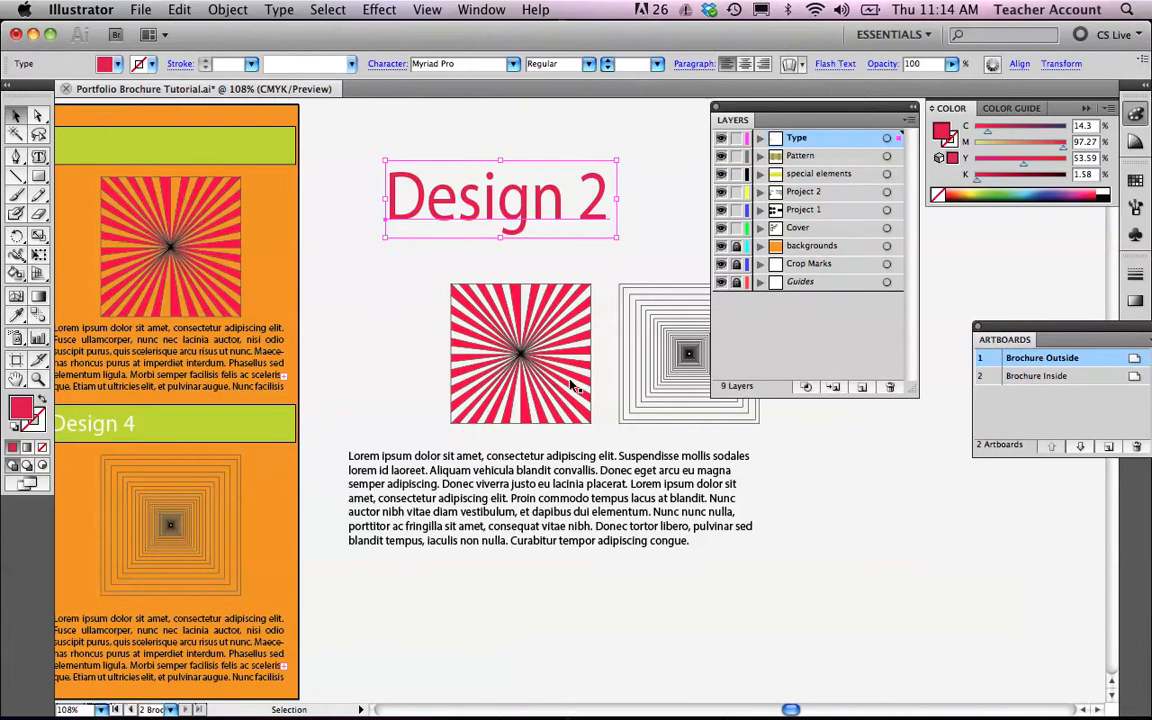
left_click(531, 481)
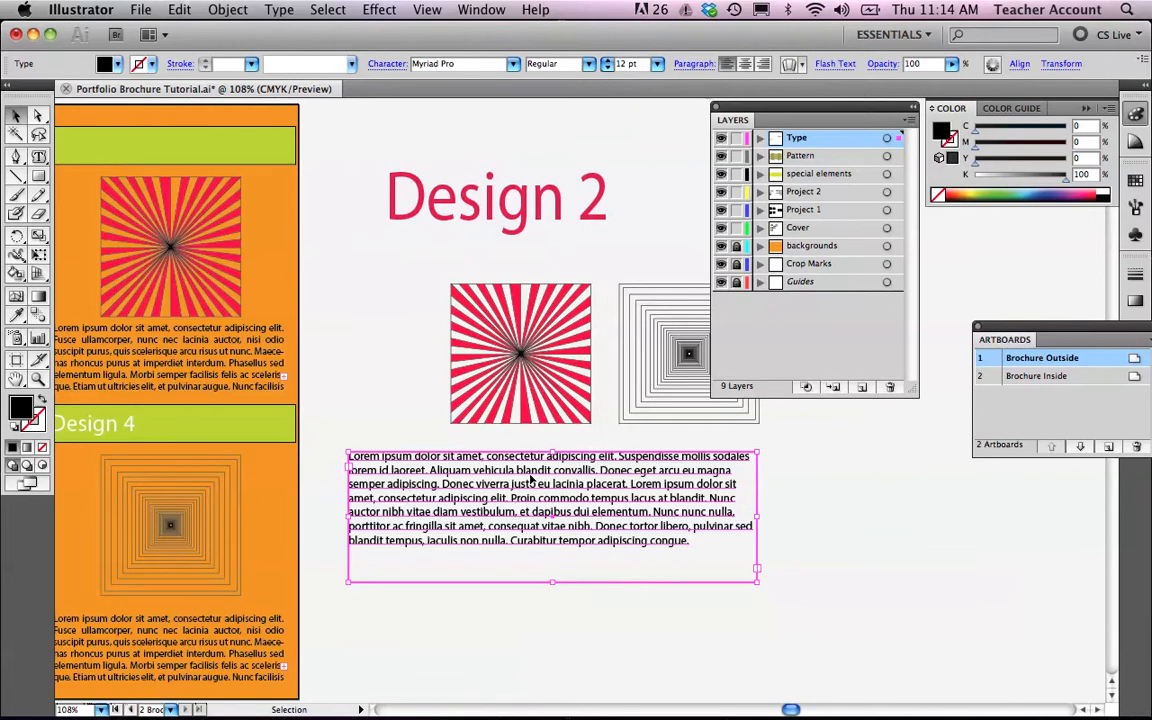
left_click_drag(757, 581, 863, 548)
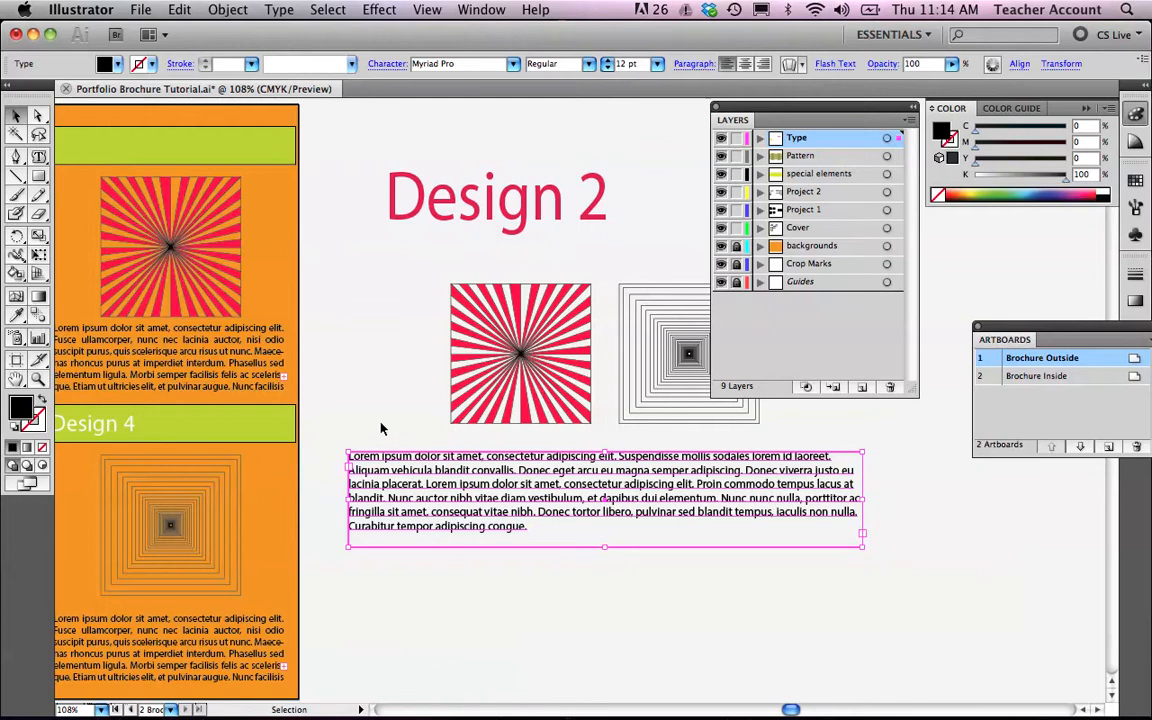
key("super+z")
Pan across the brochure panels to compare the pasteboard heading and text with the layout.
scroll(372, 513, "left", 4)
scroll(372, 513, "left", 8)
scroll(372, 513, "right", 9)
scroll(372, 510, "up", 1)
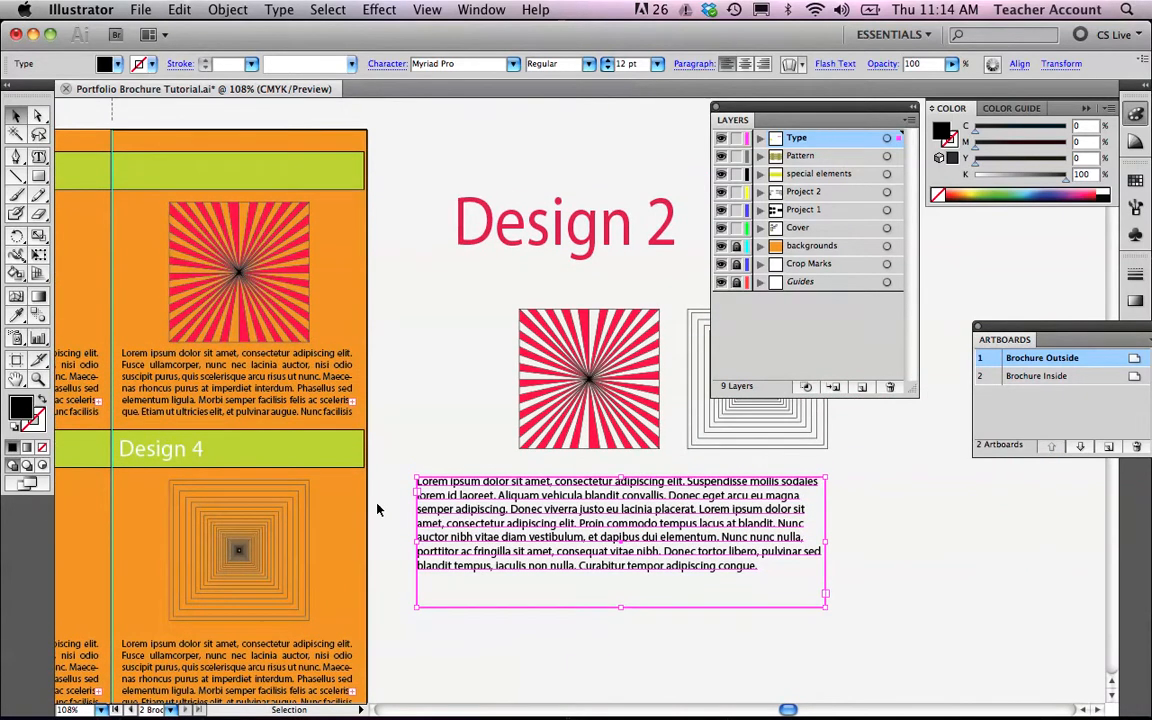
scroll(378, 510, "right", 12)
scroll(489, 505, "left", 15)
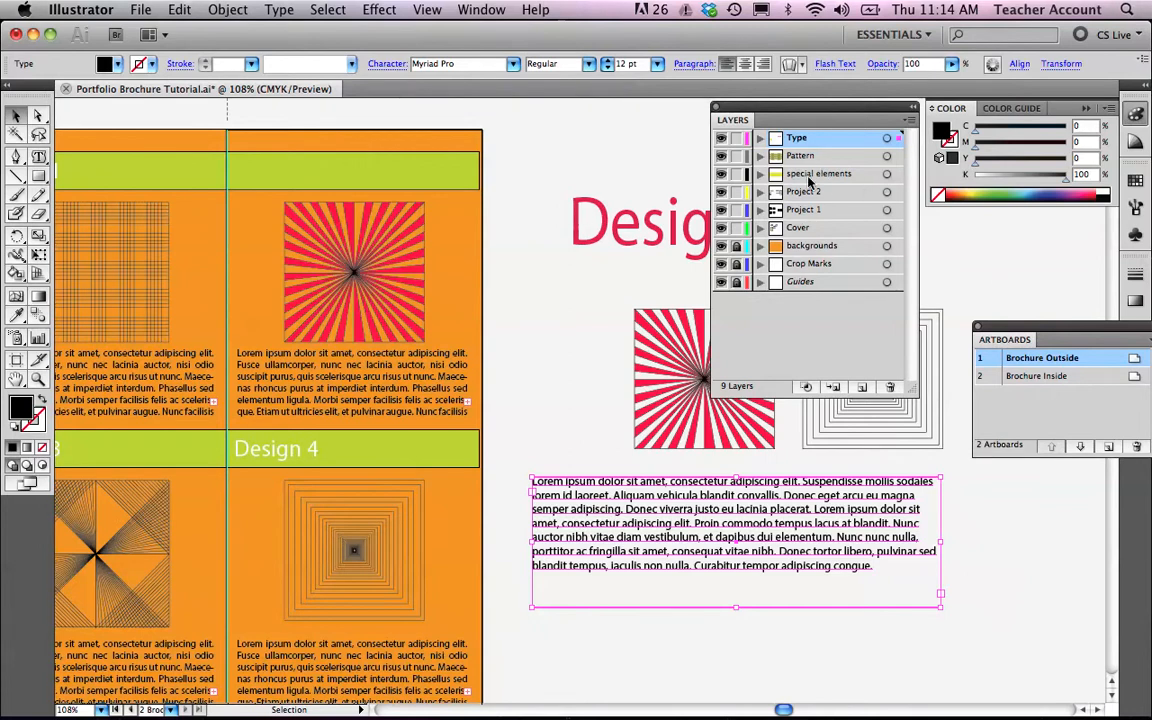
mouse_move(813, 145)
left_mouse_down()
mouse_move(814, 163)
mouse_move(812, 134)
left_mouse_up()
left_click(583, 233)
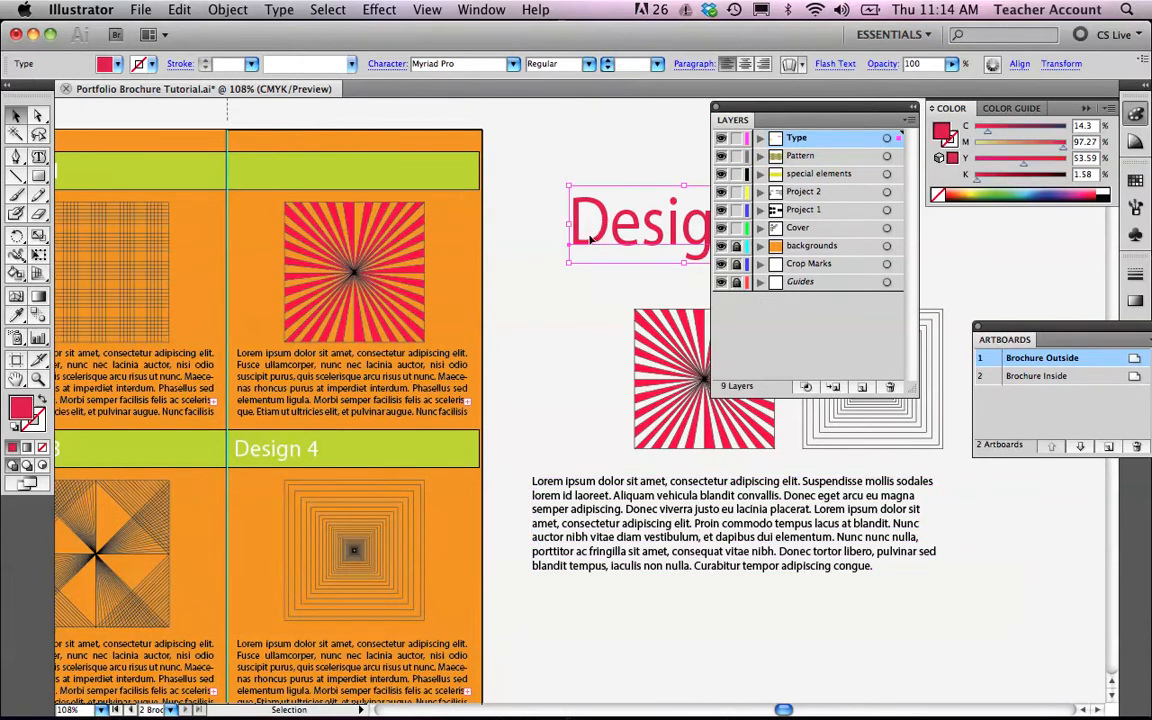
scroll(535, 417, "right", 5)
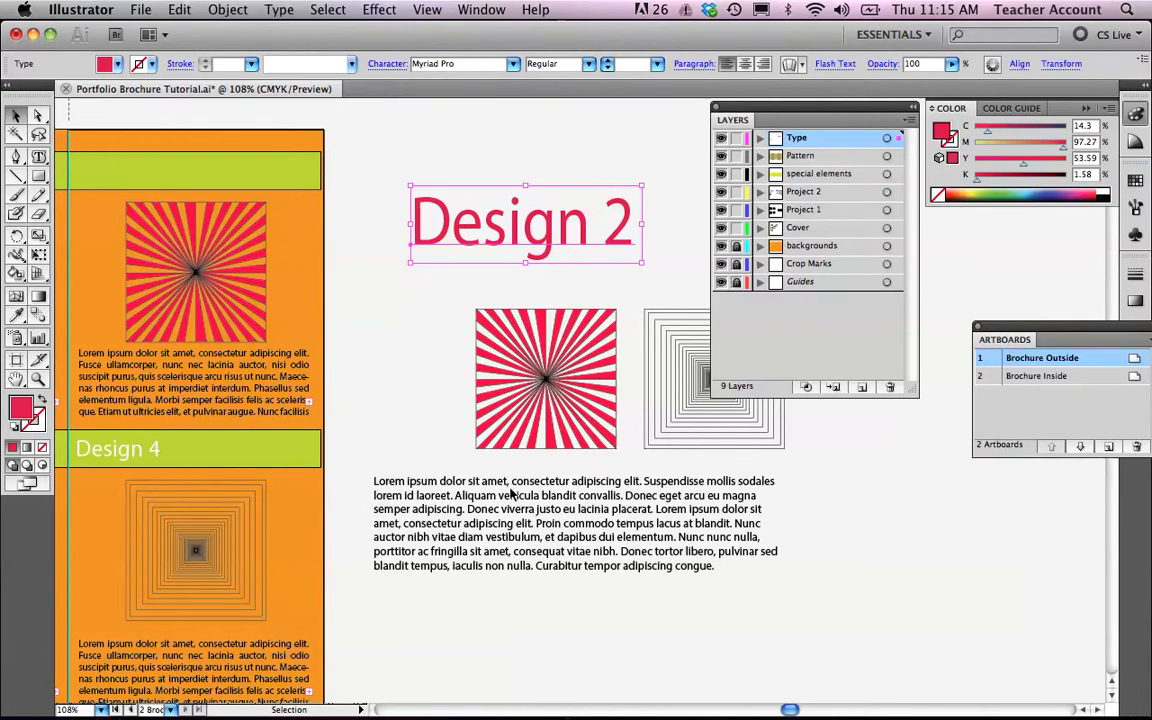
scroll(504, 489, "left", 10)
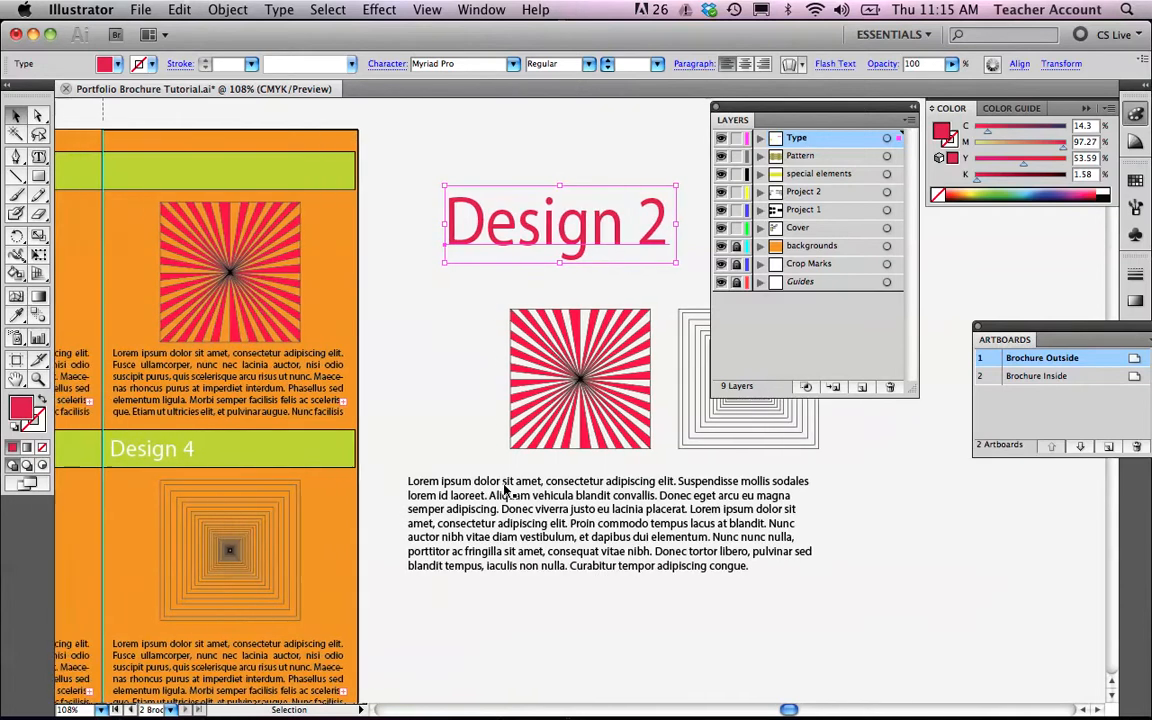
scroll(504, 489, "left", 4)
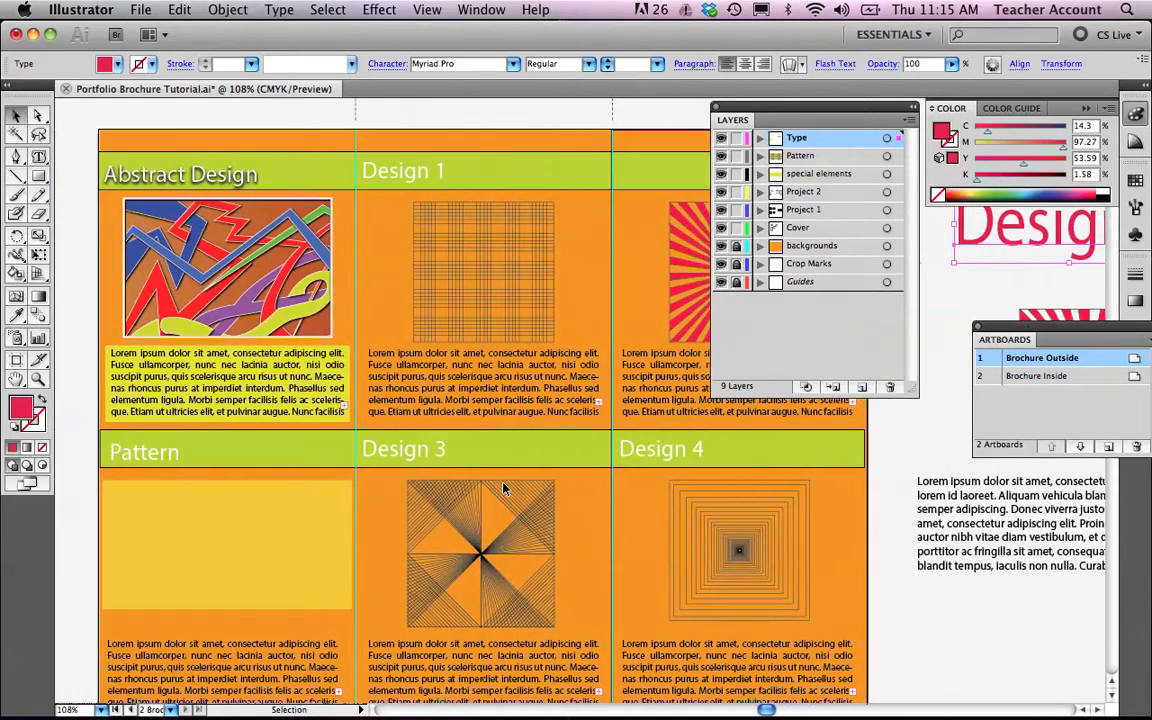